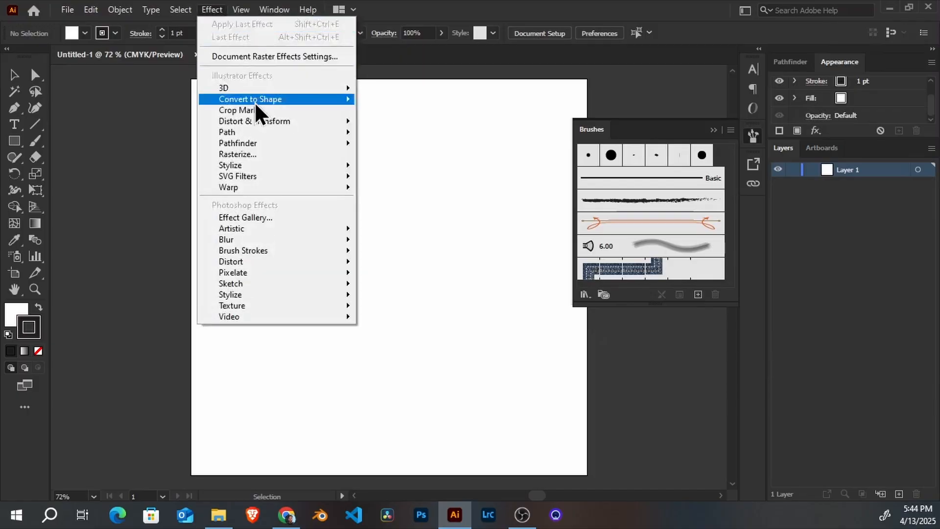
{"action": "mouse_move", "coordinate": [281, 121]}
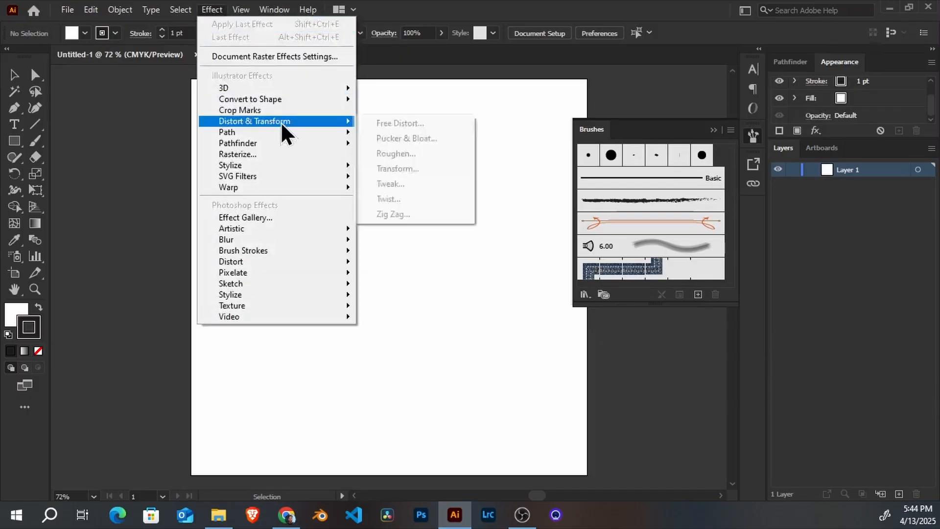
{"action": "left_click", "coordinate": [412, 171]}
{"action": "left_click", "coordinate": [513, 418]}
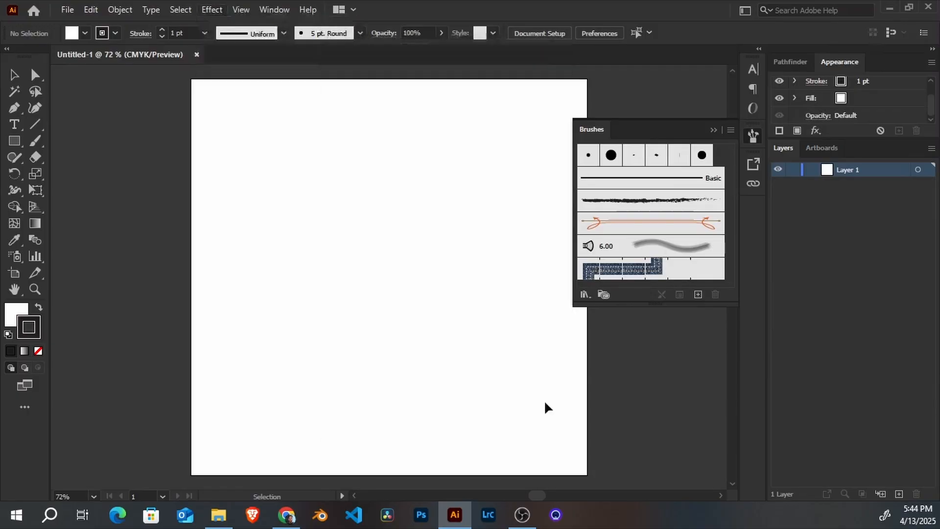
{"action": "left_click_drag", "start_coordinate": [485, 279], "coordinate": [424, 260]}
{"action": "left_click_drag", "start_coordinate": [310, 248], "coordinate": [349, 265]}
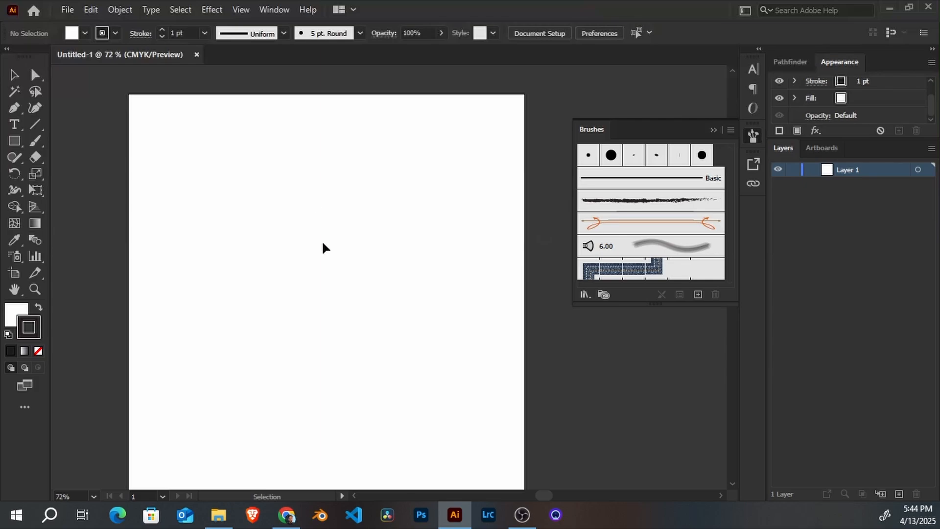
{"action": "key", "text": "space"}
{"action": "left_click_drag", "start_coordinate": [314, 243], "coordinate": [334, 232]}
{"action": "left_click_drag", "start_coordinate": [459, 247], "coordinate": [417, 249]}
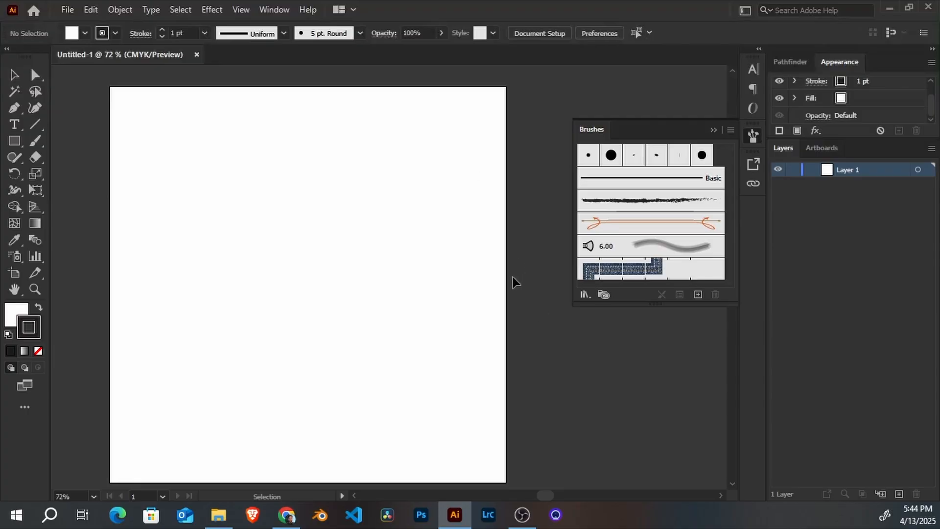
{"action": "left_click_drag", "start_coordinate": [276, 179], "coordinate": [312, 169]}
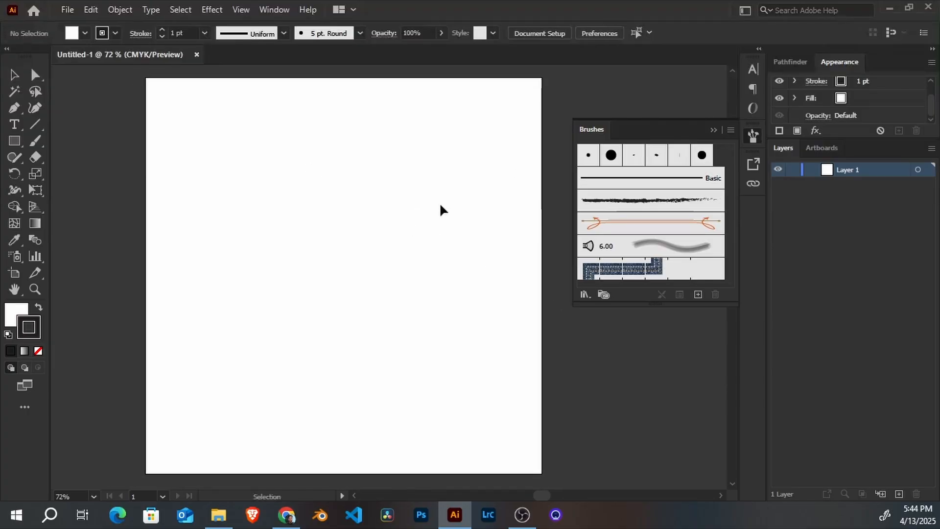
Step: Switch to the web browser and look through the YouTube channel page, including its videos, shorts and tutorial playlist
{"action": "left_click", "coordinate": [288, 514]}
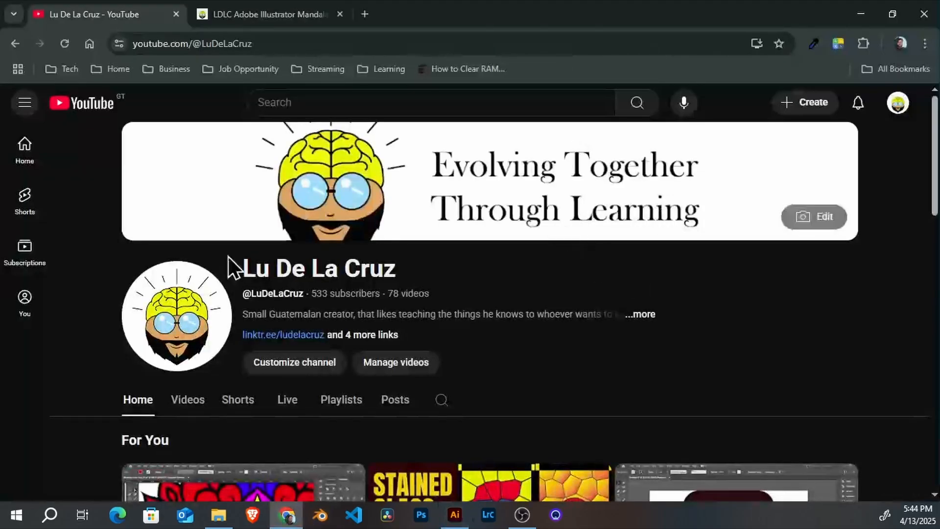
{"action": "scroll", "coordinate": [328, 273], "scroll_direction": "down", "scroll_amount": 1}
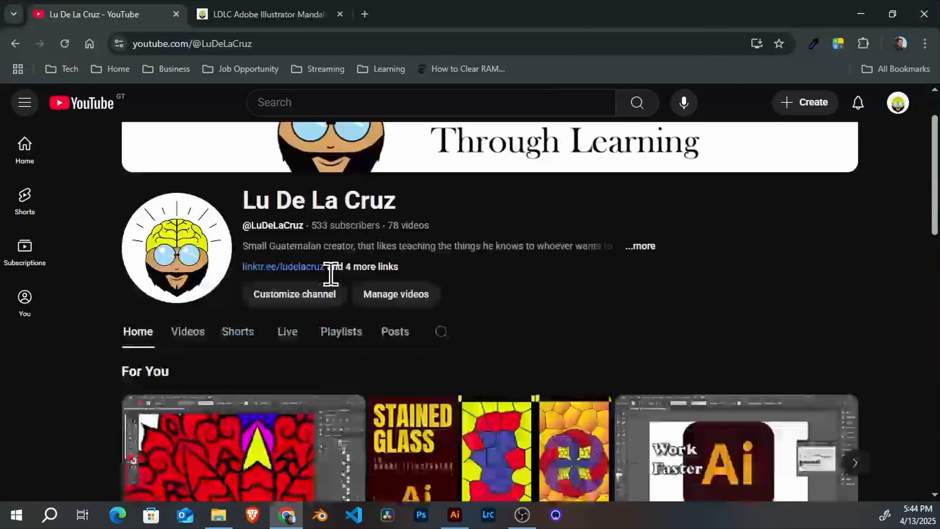
{"action": "double_click", "coordinate": [316, 225]}
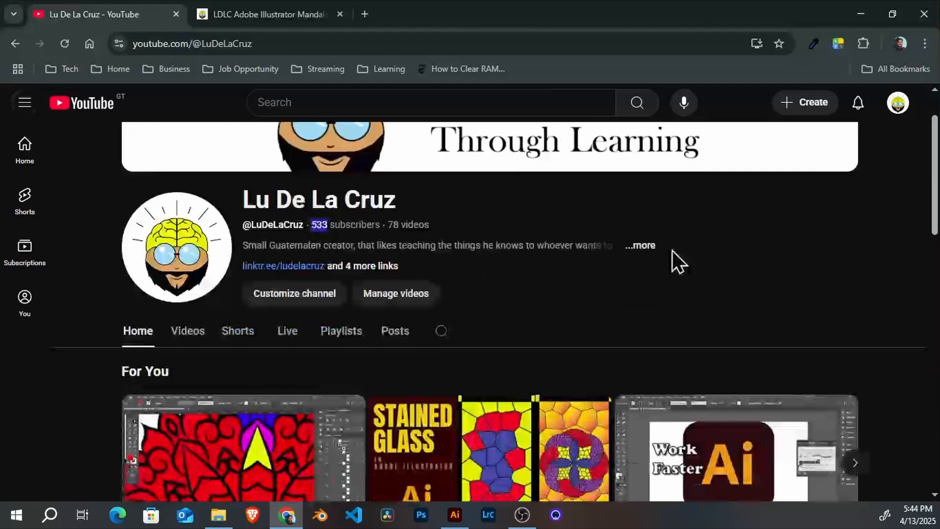
{"action": "left_click", "coordinate": [534, 228]}
{"action": "scroll", "coordinate": [470, 238], "scroll_direction": "up", "scroll_amount": 1}
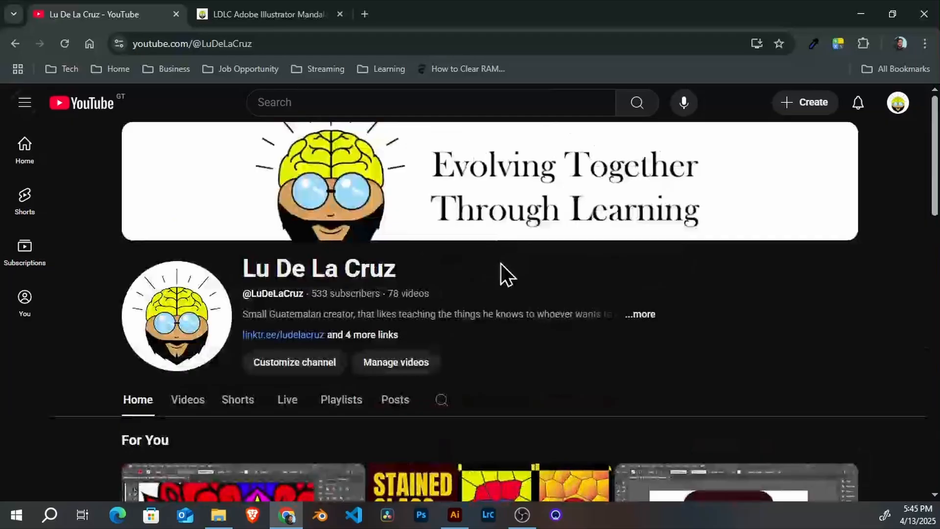
{"action": "scroll", "coordinate": [500, 266], "scroll_direction": "down", "scroll_amount": 3}
{"action": "scroll", "coordinate": [666, 289], "scroll_direction": "down", "scroll_amount": 3}
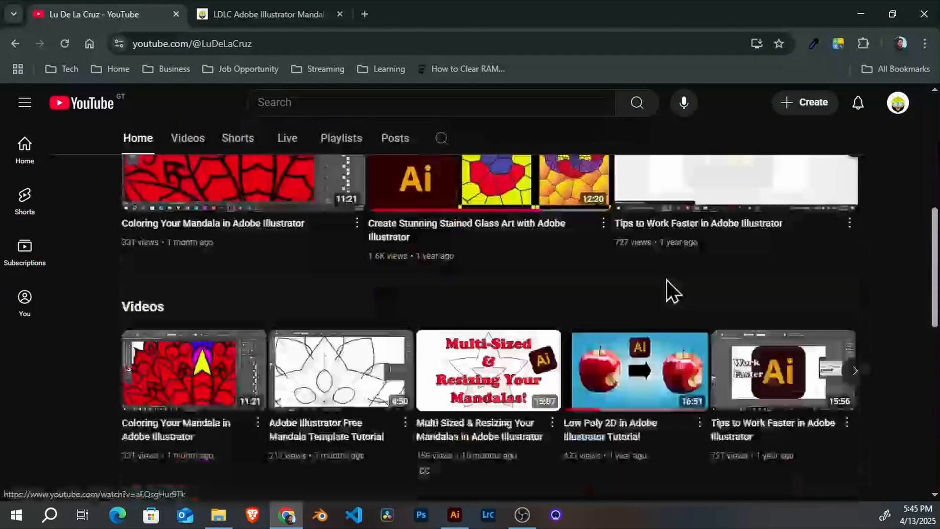
{"action": "scroll", "coordinate": [612, 299], "scroll_direction": "up", "scroll_amount": 4}
{"action": "scroll", "coordinate": [539, 292], "scroll_direction": "down", "scroll_amount": 1}
{"action": "scroll", "coordinate": [554, 294], "scroll_direction": "down", "scroll_amount": 5}
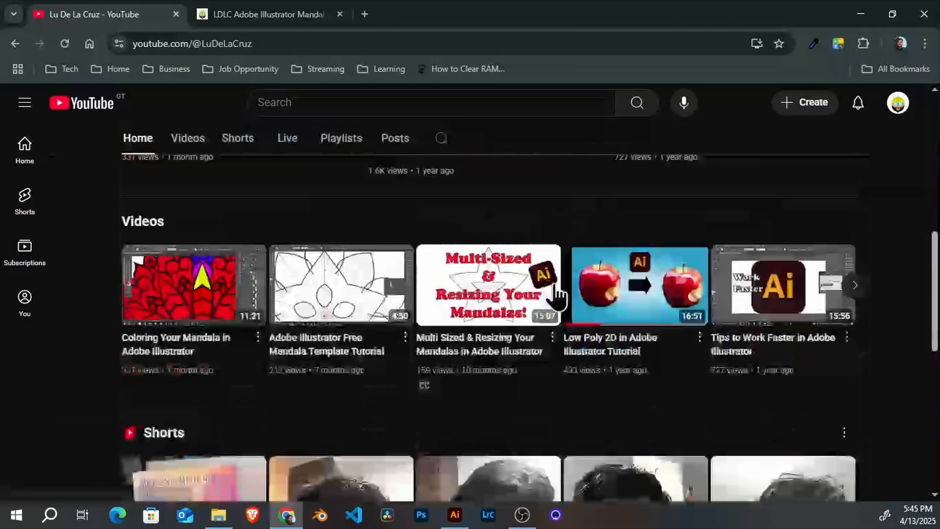
{"action": "scroll", "coordinate": [555, 285], "scroll_direction": "down", "scroll_amount": 4}
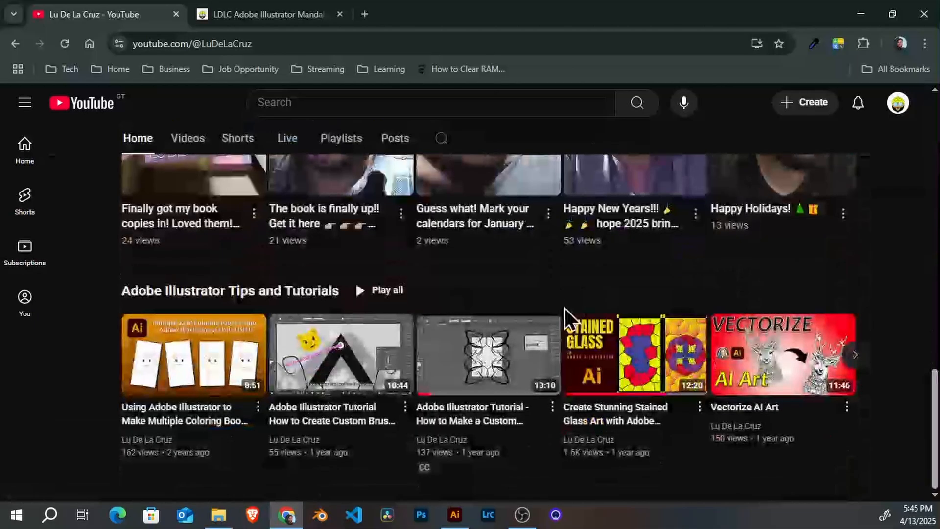
{"action": "scroll", "coordinate": [564, 307], "scroll_direction": "up", "scroll_amount": 10}
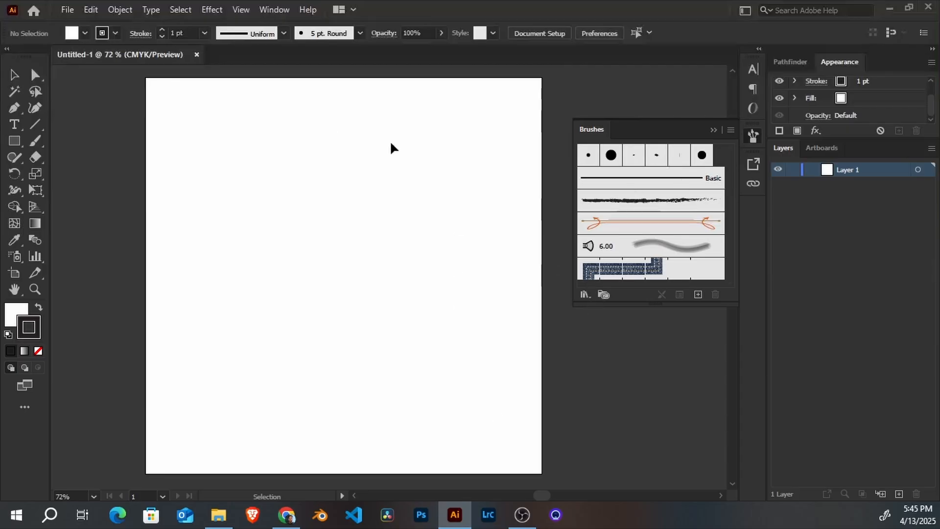
Step: Close the Brushes panel, draw a horizontal line extending past both sides of the artboard, and center it on the artboard both ways
{"action": "left_click", "coordinate": [752, 136]}
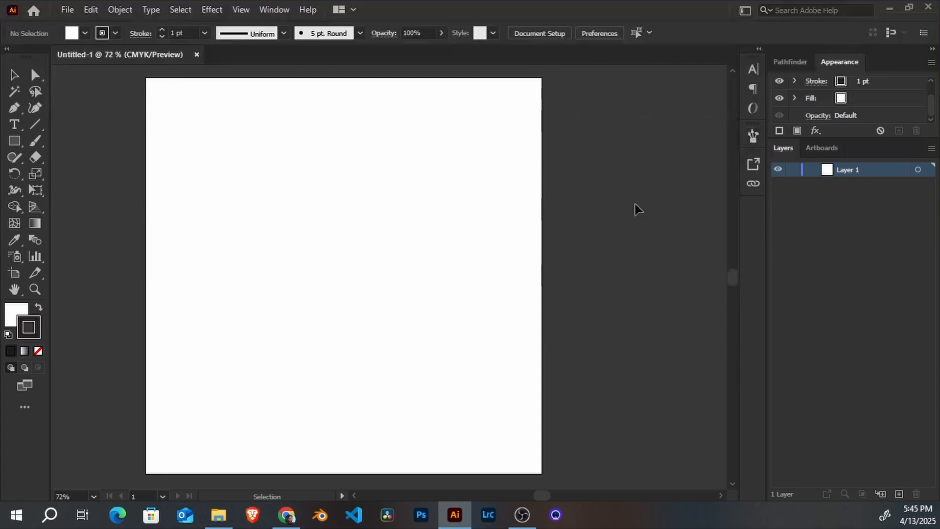
{"action": "mouse_move", "coordinate": [531, 211]}
{"action": "left_mouse_down"}
{"action": "mouse_move", "coordinate": [495, 213]}
{"action": "mouse_move", "coordinate": [506, 214]}
{"action": "left_mouse_up"}
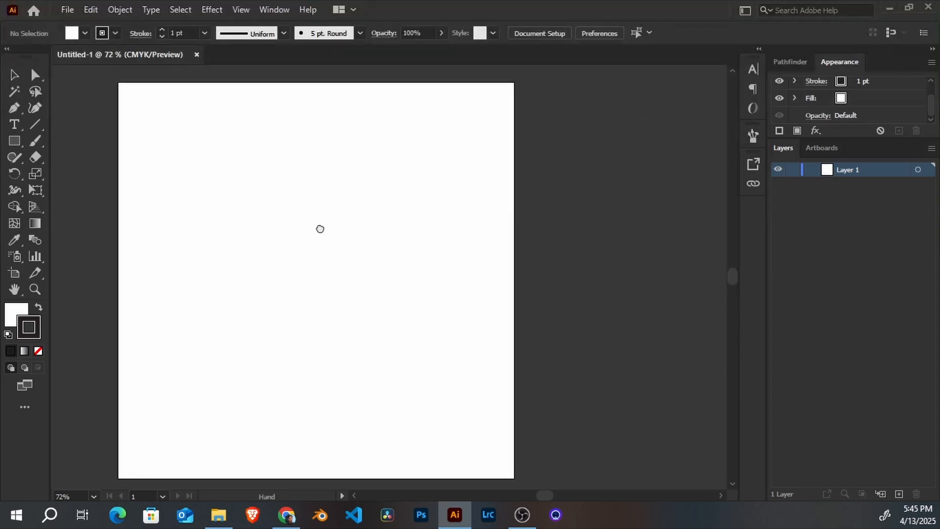
{"action": "left_click_drag", "start_coordinate": [319, 227], "coordinate": [353, 224]}
{"action": "left_click", "coordinate": [31, 127]}
{"action": "left_click_drag", "start_coordinate": [103, 242], "coordinate": [618, 234]}
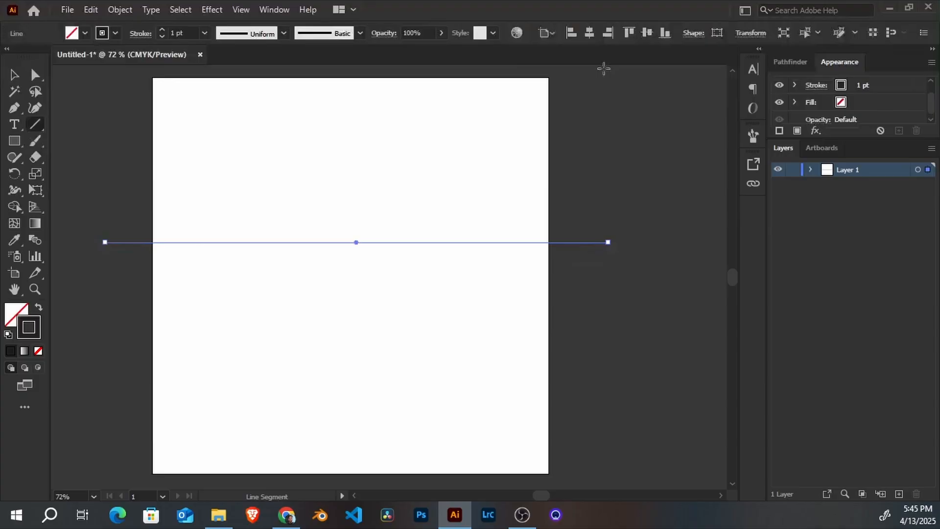
{"action": "left_click", "coordinate": [590, 35]}
{"action": "left_click", "coordinate": [648, 34]}
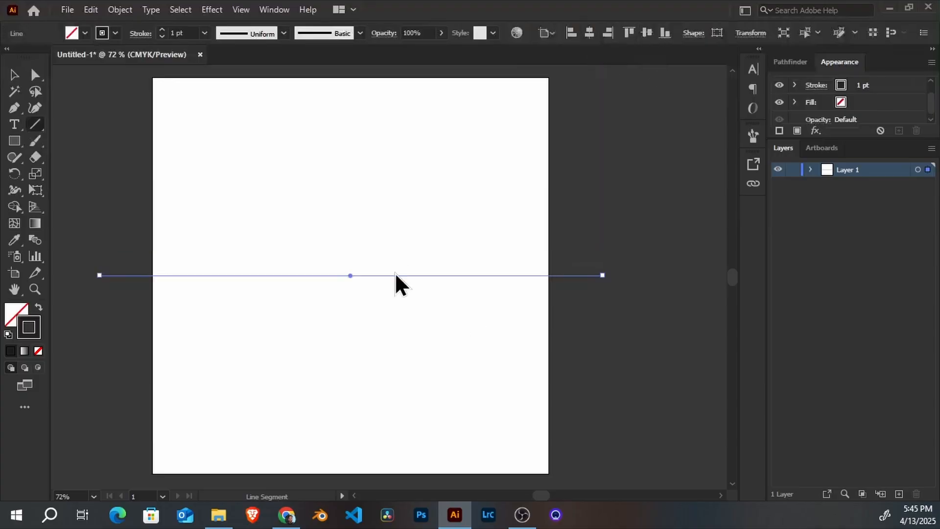
Step: Create a copy of the centered line rotated by 90° so that the two lines cross
{"action": "right_click", "coordinate": [396, 274]}
{"action": "mouse_move", "coordinate": [495, 416]}
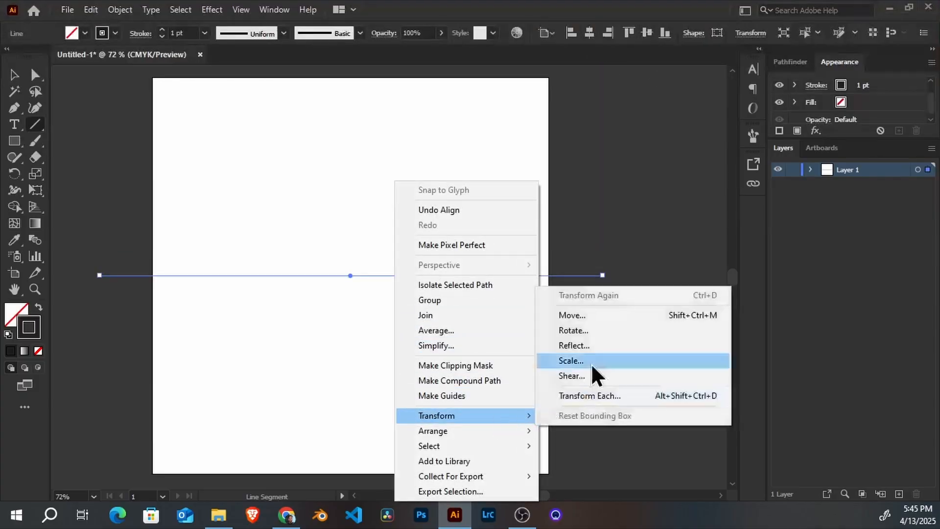
{"action": "left_click", "coordinate": [587, 331]}
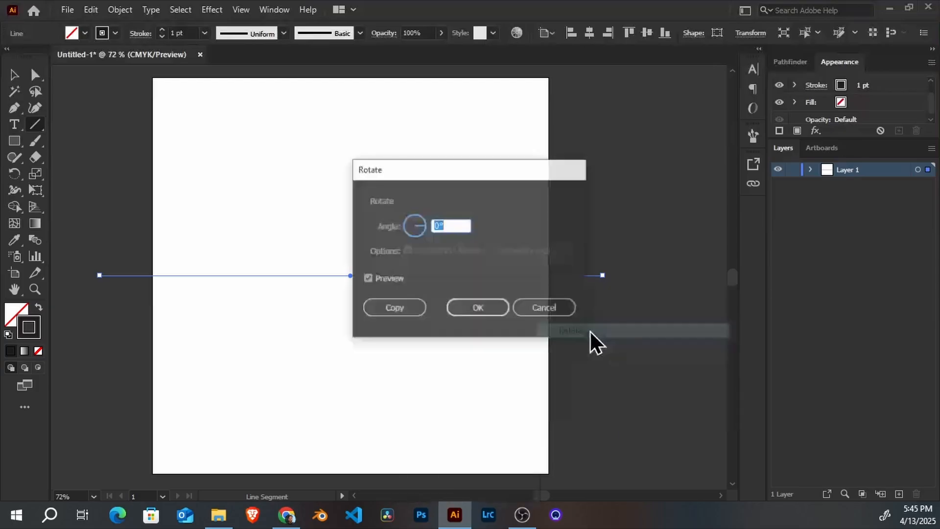
{"action": "type", "text": "90"}
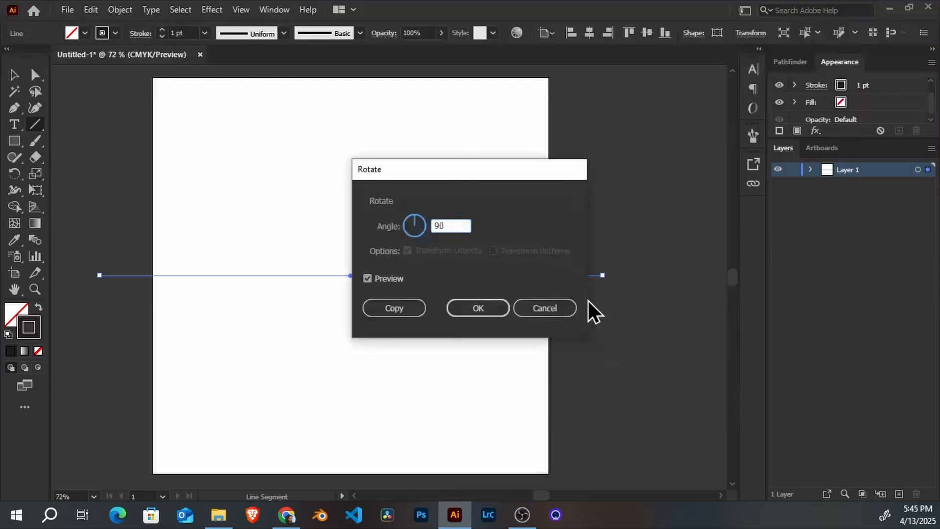
{"action": "left_click", "coordinate": [369, 278]}
{"action": "left_click", "coordinate": [368, 278]}
{"action": "left_click", "coordinate": [387, 308]}
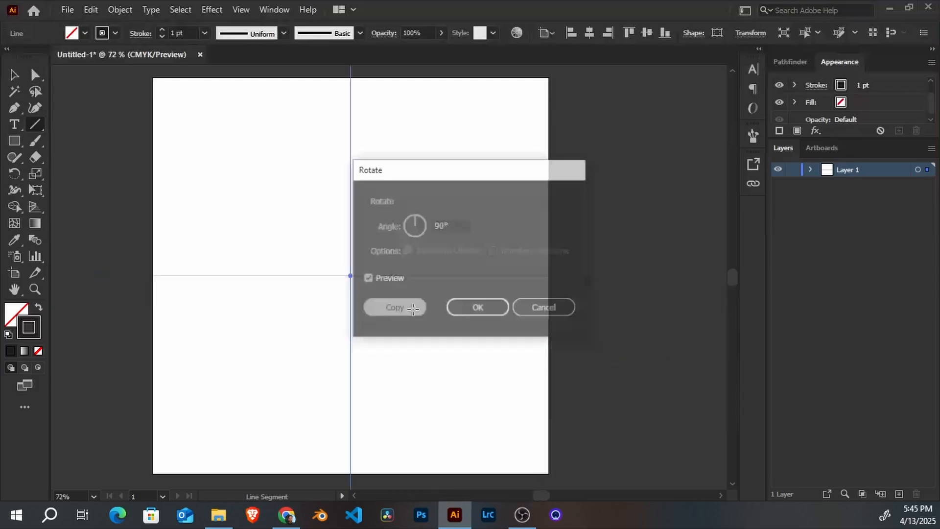
Step: Apply a Transform effect to both crossed lines with a rotation angle of 360/8 and 8 copies, and deselect them
{"action": "key", "text": "v"}
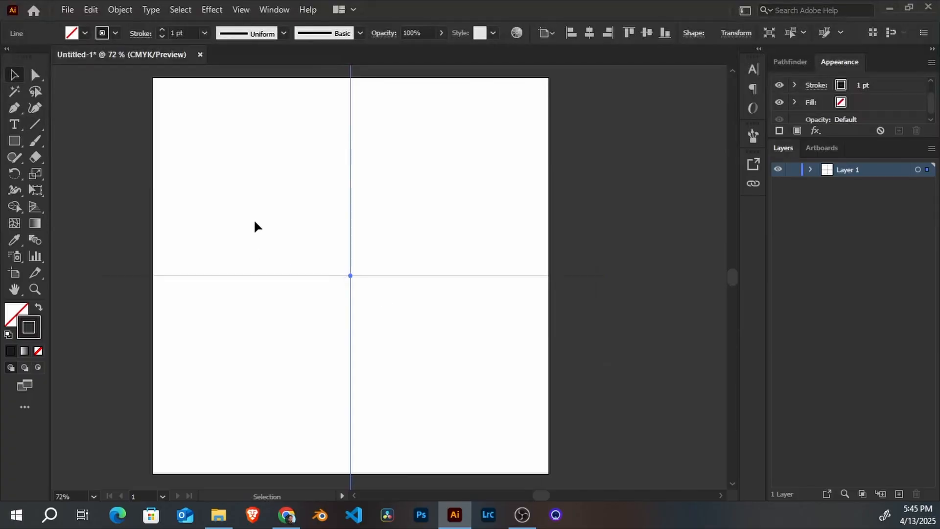
{"action": "left_click", "coordinate": [284, 215]}
{"action": "left_click_drag", "start_coordinate": [284, 216], "coordinate": [456, 363]}
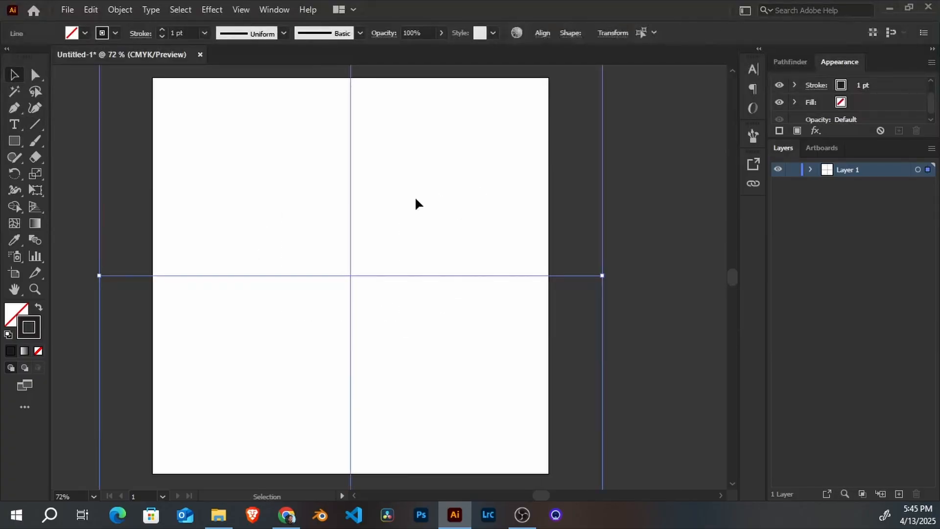
{"action": "key", "text": "space"}
{"action": "left_click_drag", "start_coordinate": [443, 179], "coordinate": [488, 191]}
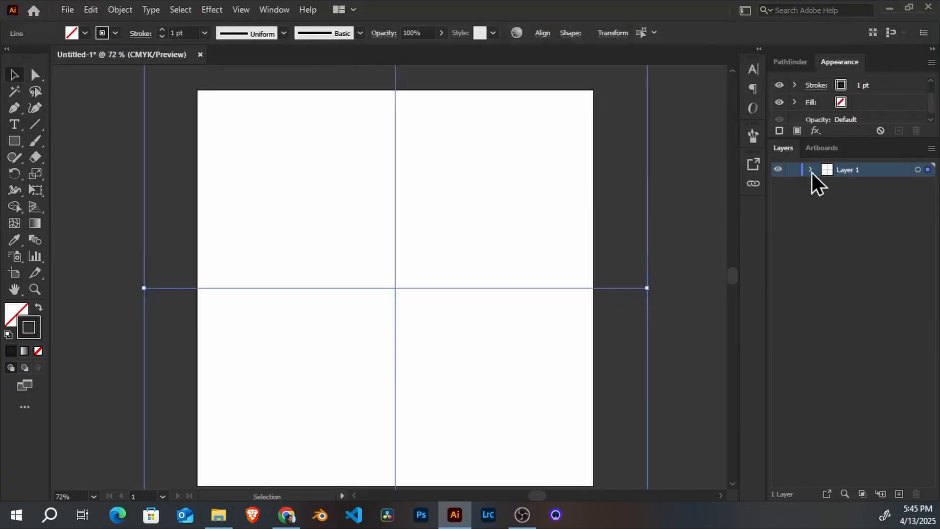
{"action": "key", "text": "space"}
{"action": "left_click_drag", "start_coordinate": [495, 242], "coordinate": [492, 200]}
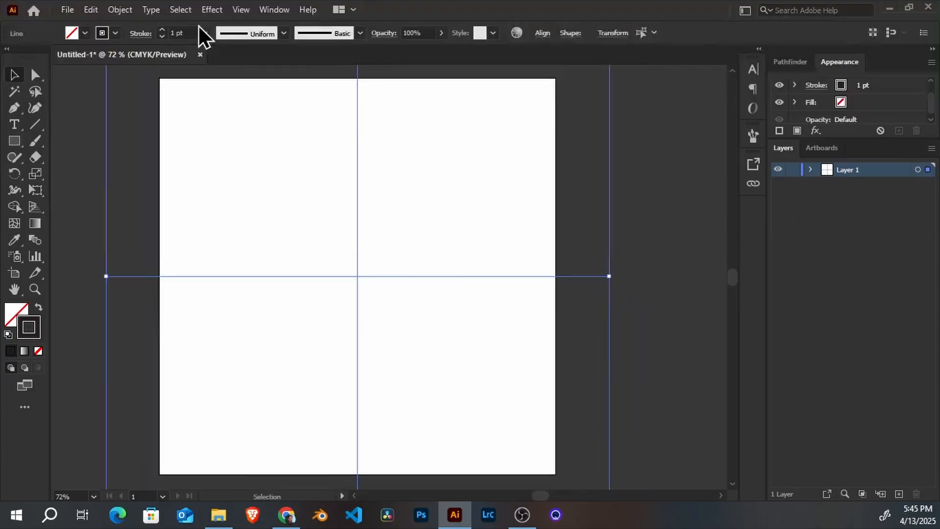
{"action": "left_click", "coordinate": [214, 13]}
{"action": "mouse_move", "coordinate": [330, 121]}
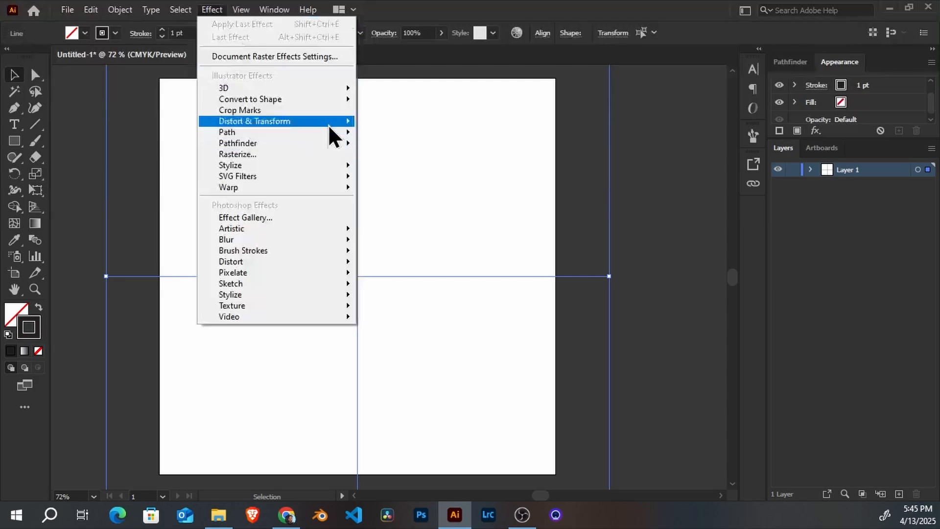
{"action": "left_click", "coordinate": [410, 169]}
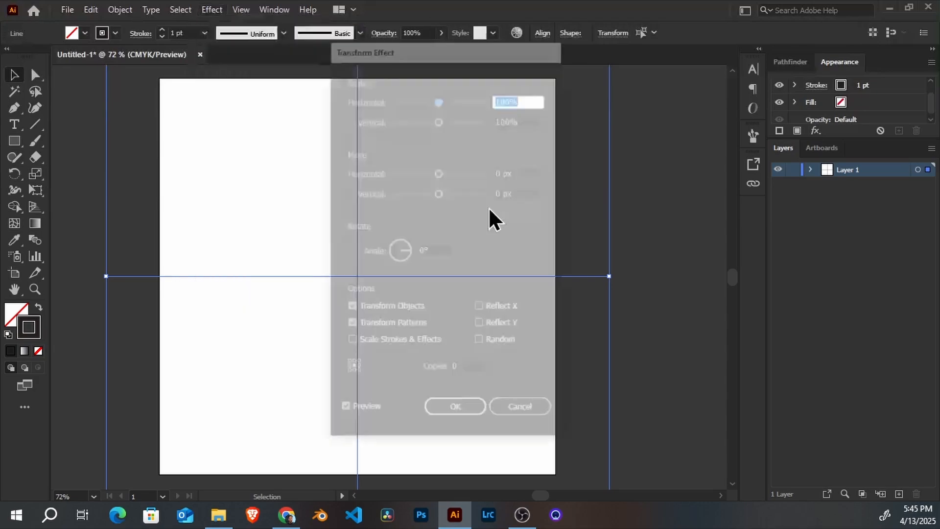
{"action": "left_click", "coordinate": [400, 251]}
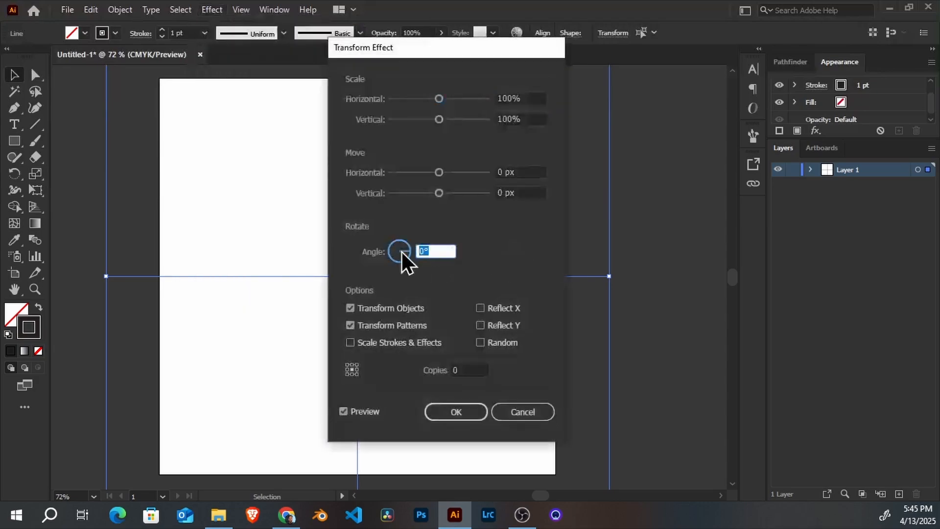
{"action": "type", "text": "360/"}
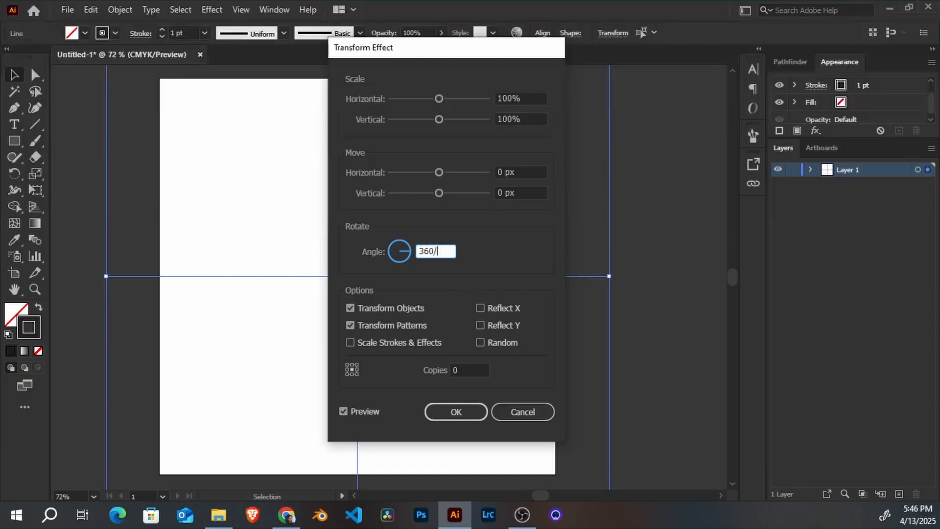
{"action": "type", "text": "8"}
{"action": "left_click", "coordinate": [471, 365]}
{"action": "key", "text": "ctrl+a"}
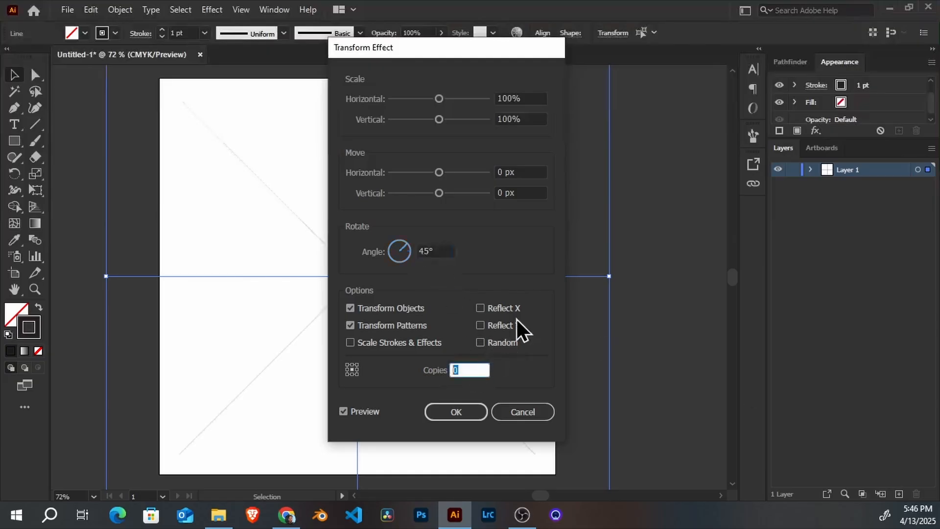
{"action": "type", "text": "8"}
{"action": "left_click", "coordinate": [476, 410]}
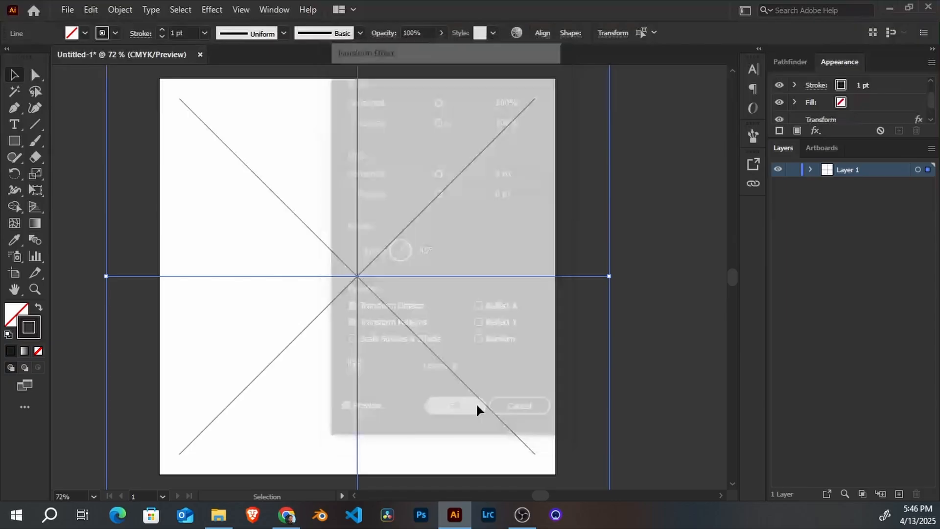
{"action": "left_click", "coordinate": [641, 201]}
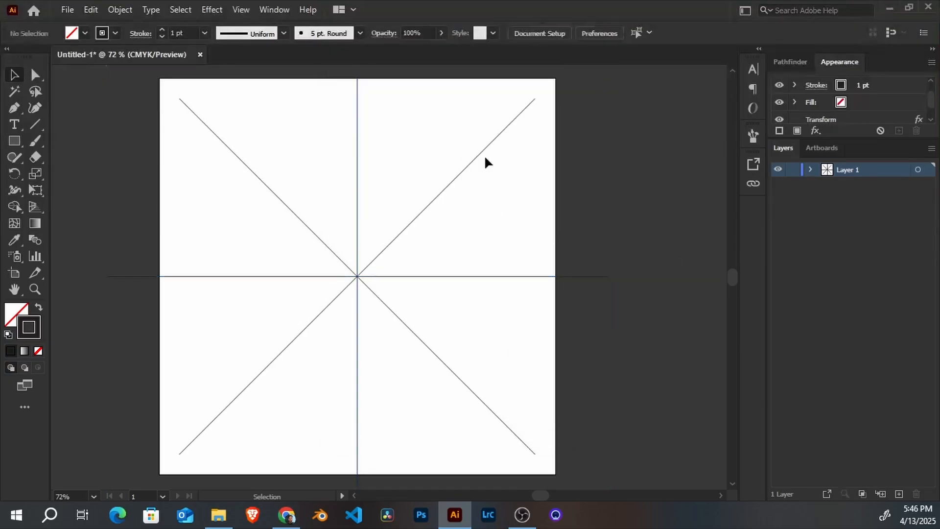
Step: Paint a curved stroke from near the top of the vertical line to the center with the Paintbrush, and undo it
{"action": "key", "text": "b"}
{"action": "mouse_move", "coordinate": [351, 130]}
{"action": "left_mouse_down"}
{"action": "mouse_move", "coordinate": [387, 227]}
{"action": "mouse_move", "coordinate": [358, 277]}
{"action": "left_mouse_up"}
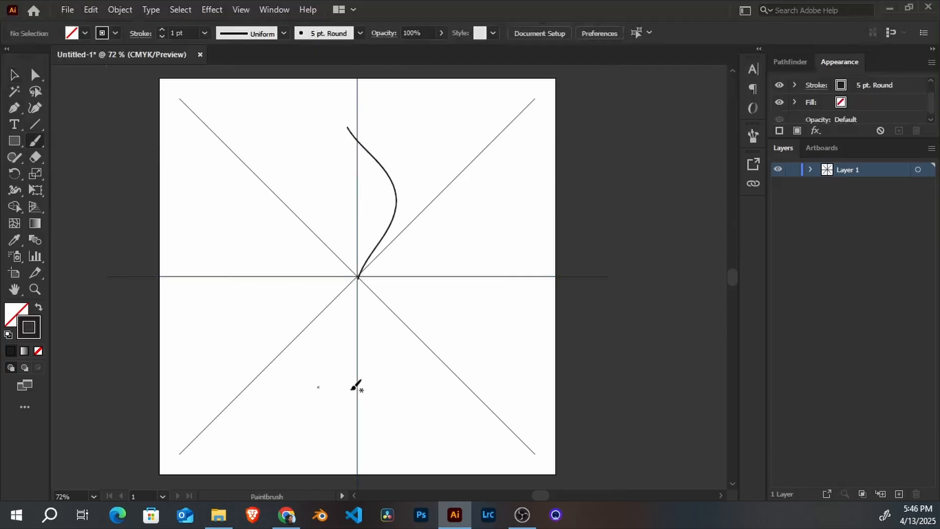
{"action": "key", "text": "ctrl"}
{"action": "key", "text": "ctrl+z"}
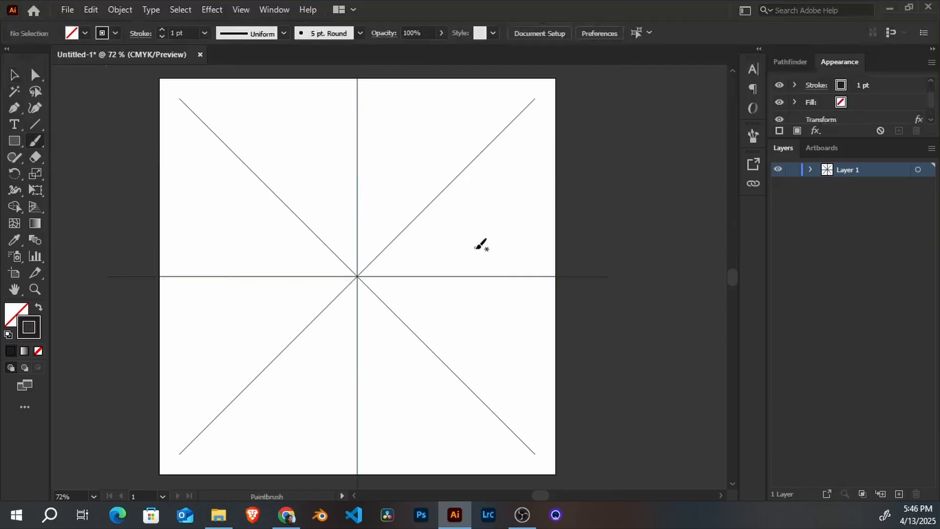
Step: Paint a looping stroke beside the upper part of the vertical line with the Paintbrush, and undo the last changes
{"action": "mouse_move", "coordinate": [374, 101]}
{"action": "left_mouse_down"}
{"action": "mouse_move", "coordinate": [409, 121]}
{"action": "mouse_move", "coordinate": [361, 207]}
{"action": "mouse_move", "coordinate": [411, 181]}
{"action": "mouse_move", "coordinate": [425, 155]}
{"action": "mouse_move", "coordinate": [407, 138]}
{"action": "mouse_move", "coordinate": [467, 145]}
{"action": "mouse_move", "coordinate": [386, 226]}
{"action": "left_mouse_up"}
{"action": "key", "text": "v"}
{"action": "key", "text": "ctrl+z"}
{"action": "key", "text": "ctrl+z"}
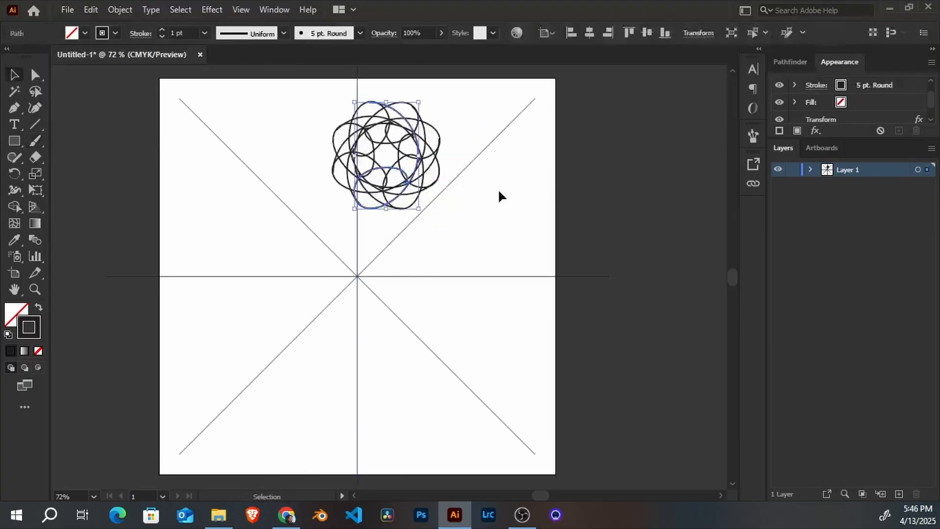
Step: Undo the Transform effect on the crossed lines, expand Layer 1's contents and enlarge the Appearance area
{"action": "key", "text": "ctrl+z"}
{"action": "key", "text": "ctrl+z"}
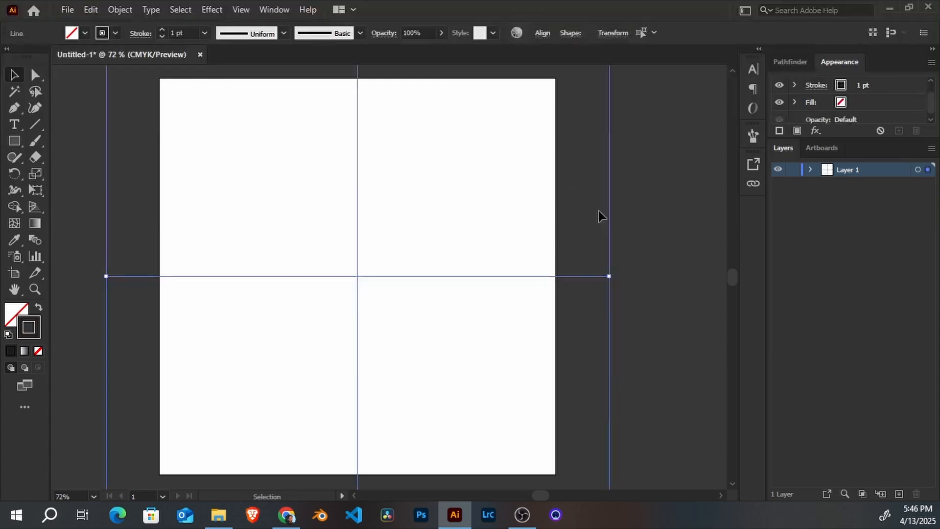
{"action": "left_click", "coordinate": [810, 169]}
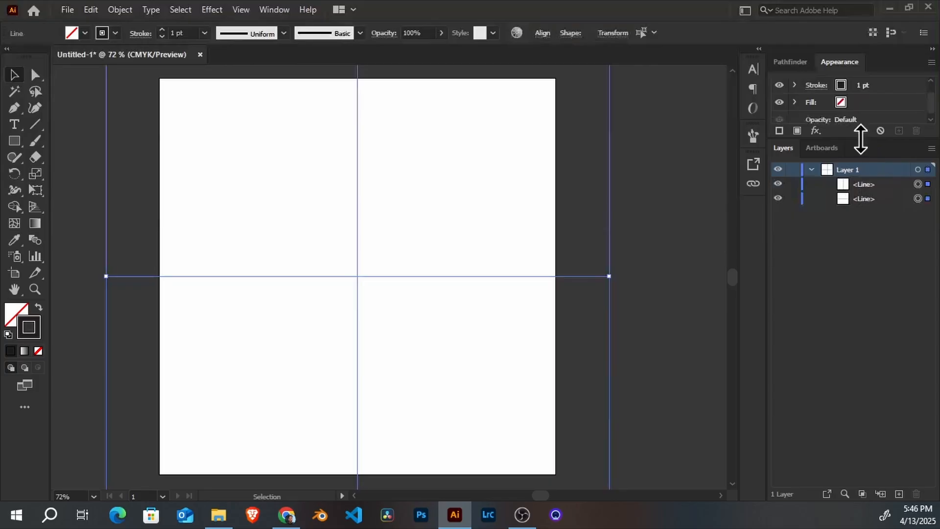
{"action": "left_click_drag", "start_coordinate": [858, 139], "coordinate": [854, 248]}
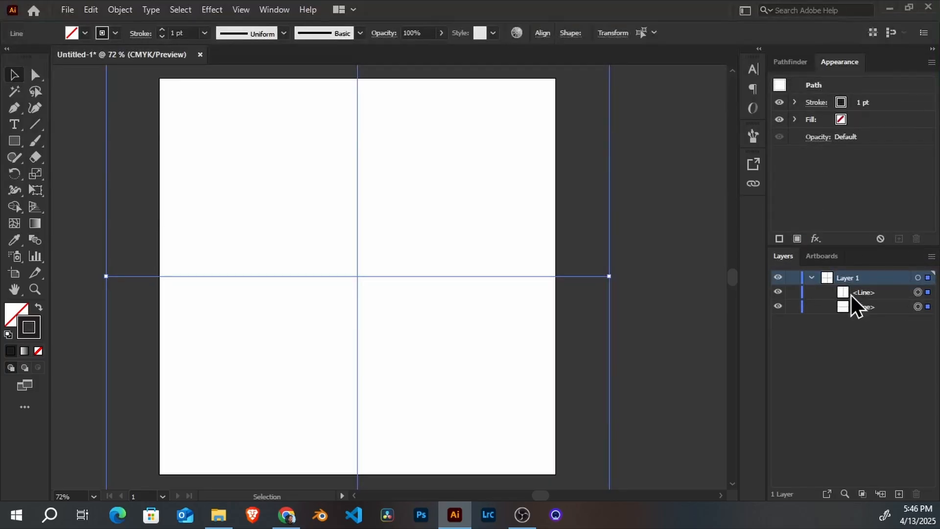
Step: Target Layer 1 and each of its two line objects individually to compare layer-level and object-level appearance
{"action": "left_click", "coordinate": [917, 277]}
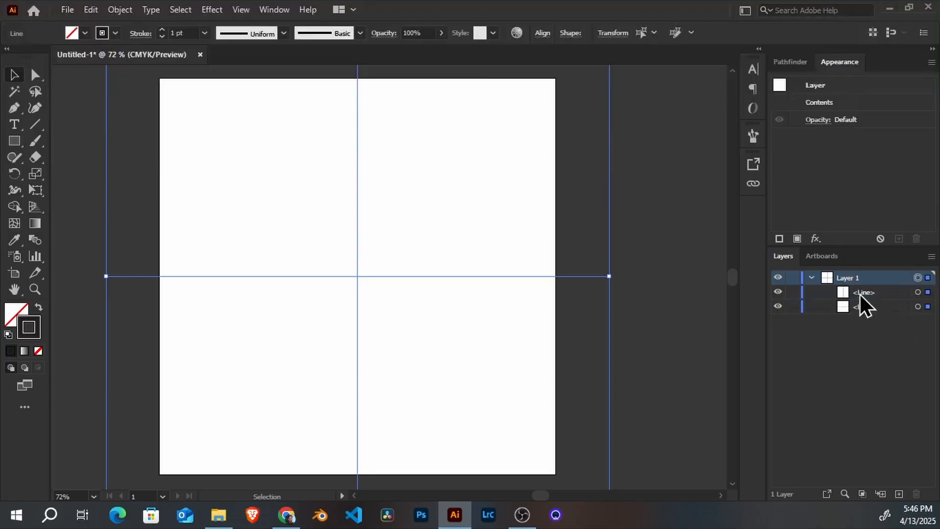
{"action": "left_click", "coordinate": [919, 292]}
{"action": "left_click", "coordinate": [918, 307]}
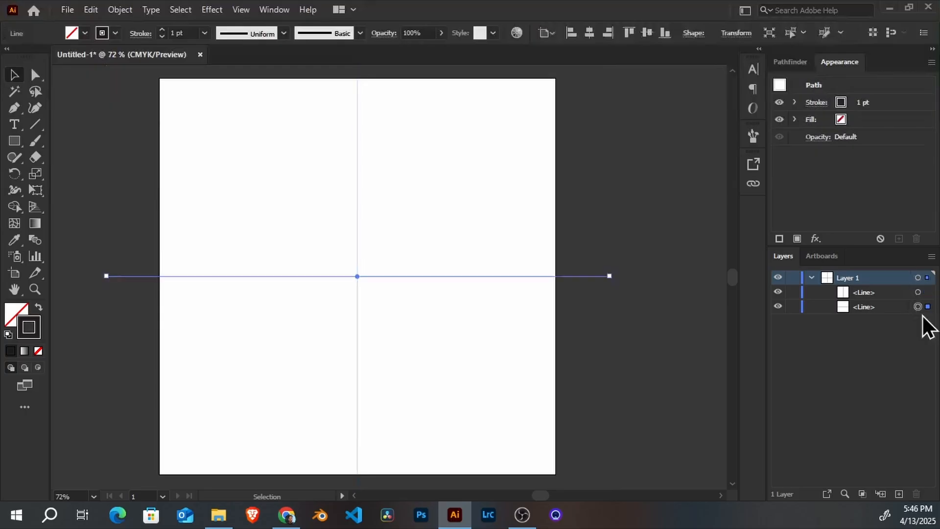
{"action": "left_click", "coordinate": [918, 292], "text": "shift"}
{"action": "left_click", "coordinate": [918, 307]}
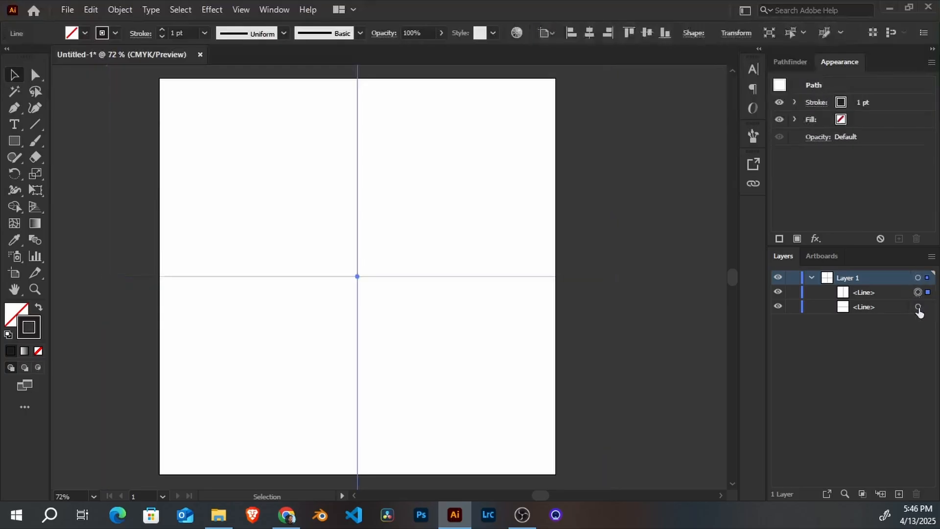
Step: Target the whole of Layer 1 and apply a Transform effect with a 45° rotation and 8 copies
{"action": "left_click", "coordinate": [918, 278]}
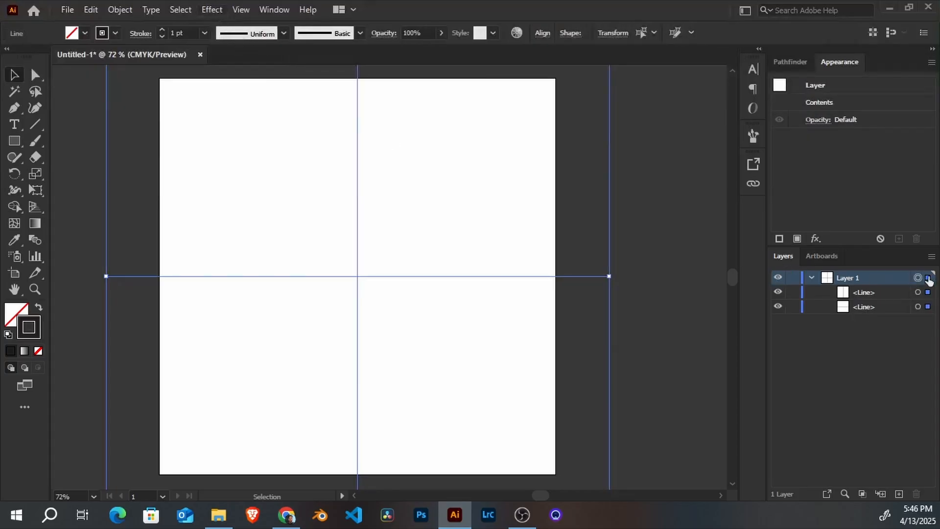
{"action": "left_click", "coordinate": [221, 10]}
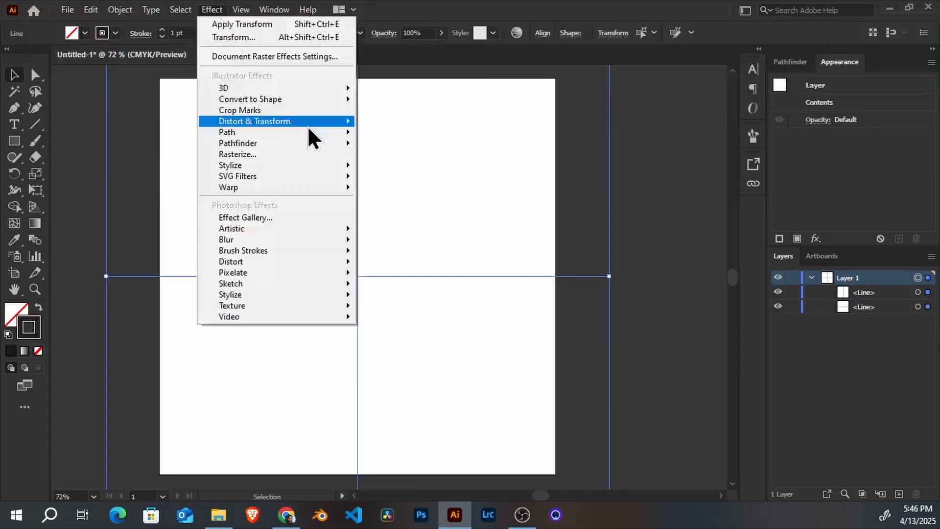
{"action": "mouse_move", "coordinate": [308, 122]}
{"action": "left_click", "coordinate": [414, 169]}
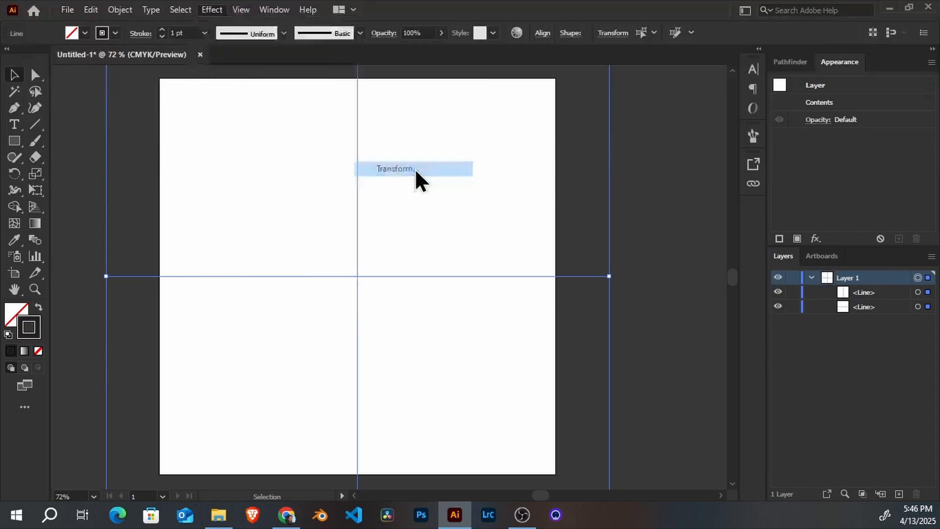
{"action": "left_click", "coordinate": [384, 247]}
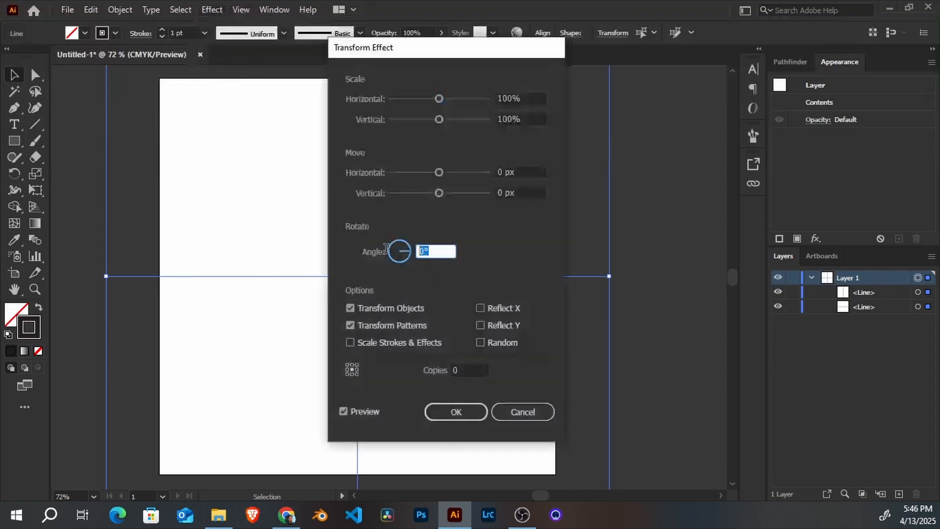
{"action": "type", "text": "45"}
{"action": "key", "text": "Tab"}
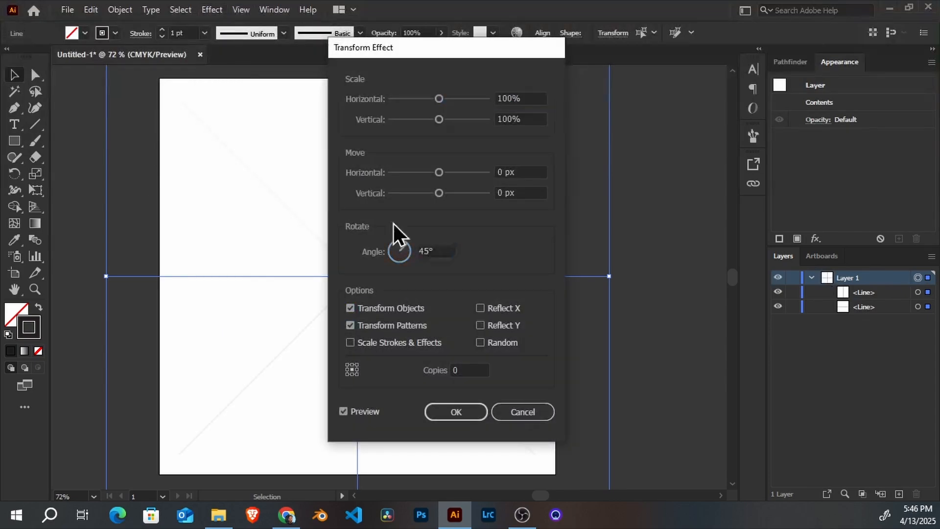
{"action": "left_click", "coordinate": [470, 370]}
{"action": "type", "text": "8"}
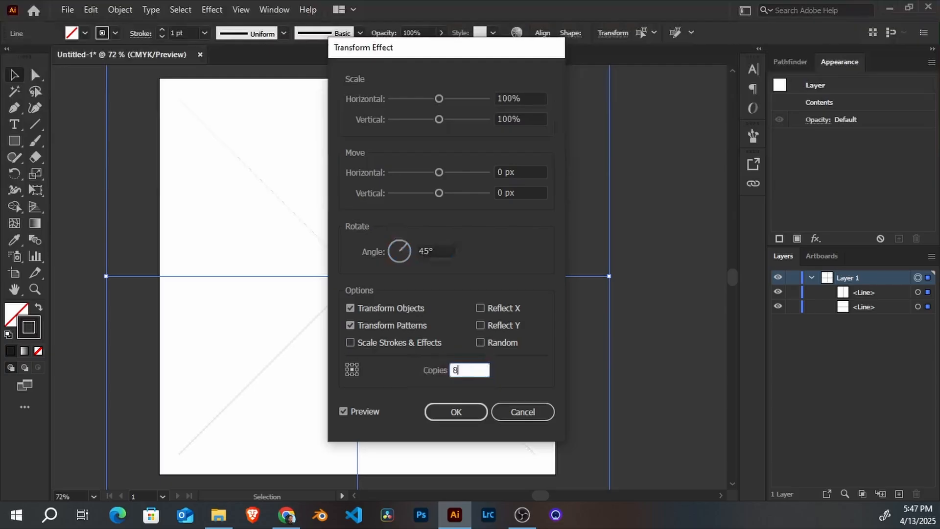
{"action": "left_click", "coordinate": [455, 411]}
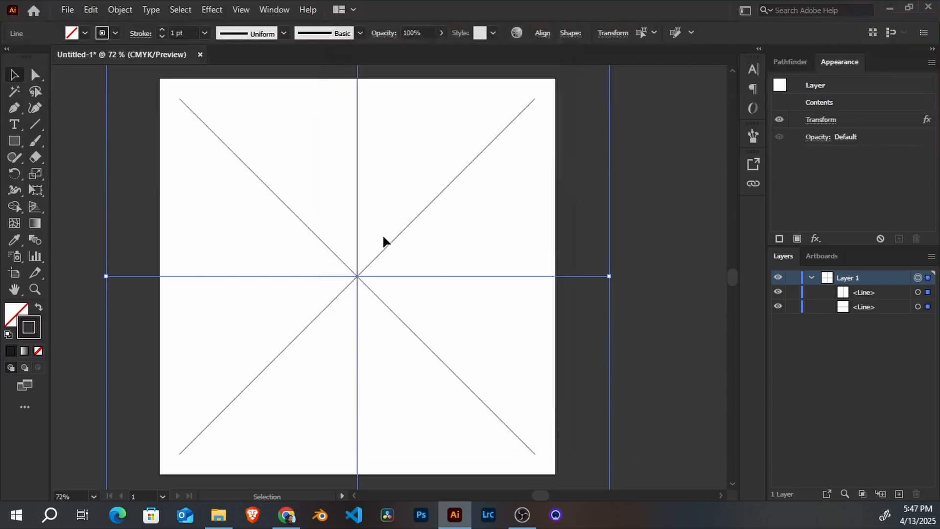
Step: Paint an S-shaped stroke from the upper part of the vertical line to the center with the Paintbrush
{"action": "key", "text": "b"}
{"action": "mouse_move", "coordinate": [349, 132]}
{"action": "left_mouse_down"}
{"action": "mouse_move", "coordinate": [387, 192]}
{"action": "mouse_move", "coordinate": [358, 277]}
{"action": "left_mouse_up"}
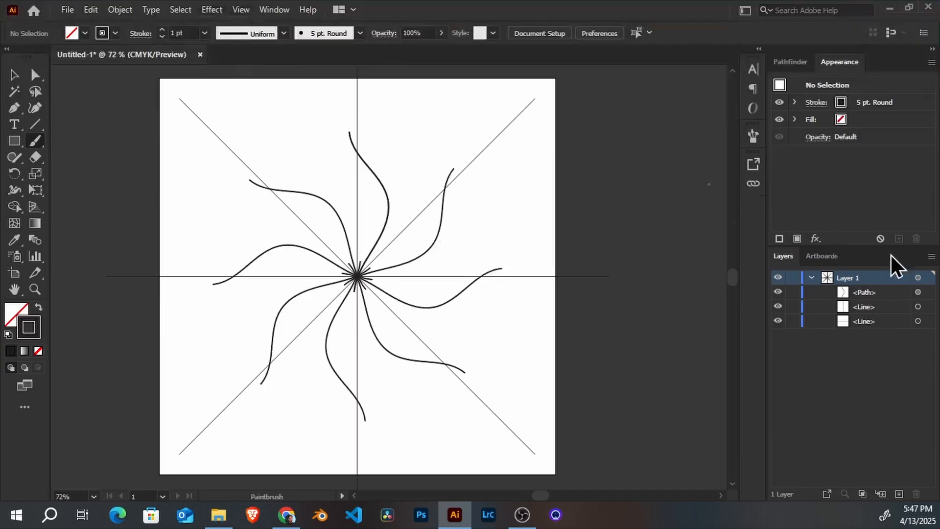
Step: Target Layer 1 and add another instance of the Transform effect to it
{"action": "left_click", "coordinate": [917, 278]}
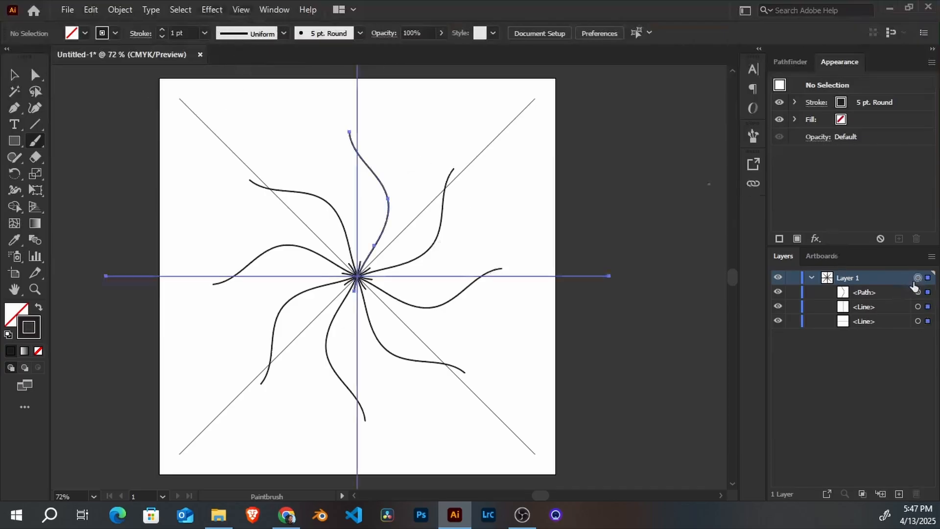
{"action": "left_click", "coordinate": [231, 12]}
{"action": "mouse_move", "coordinate": [210, 9]}
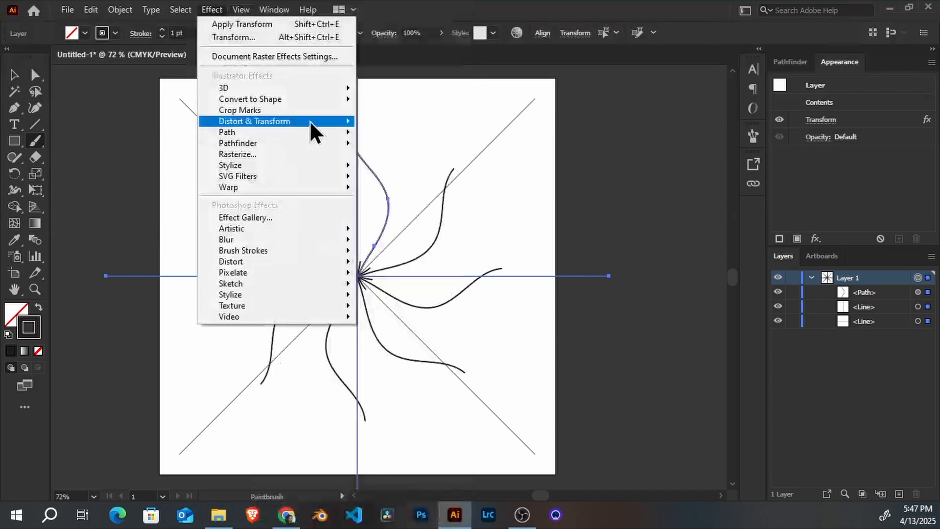
{"action": "mouse_move", "coordinate": [329, 131]}
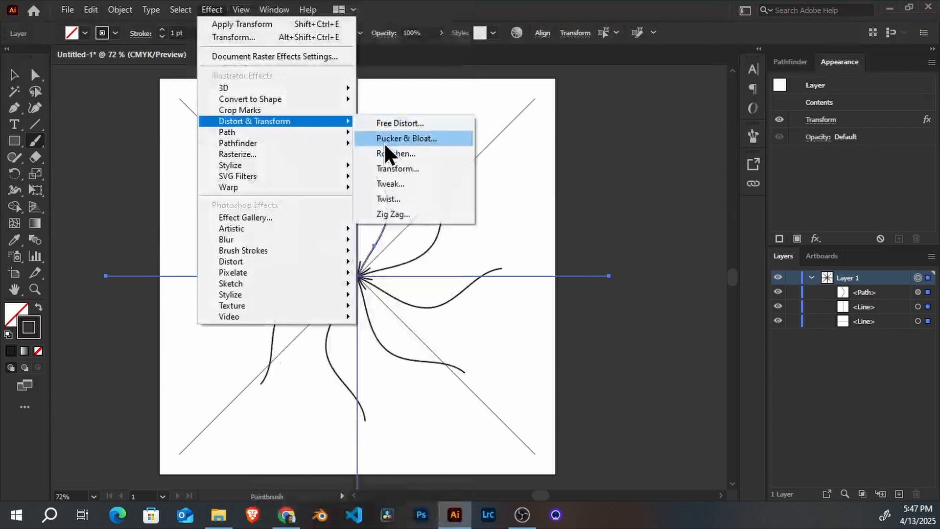
{"action": "left_click", "coordinate": [402, 169]}
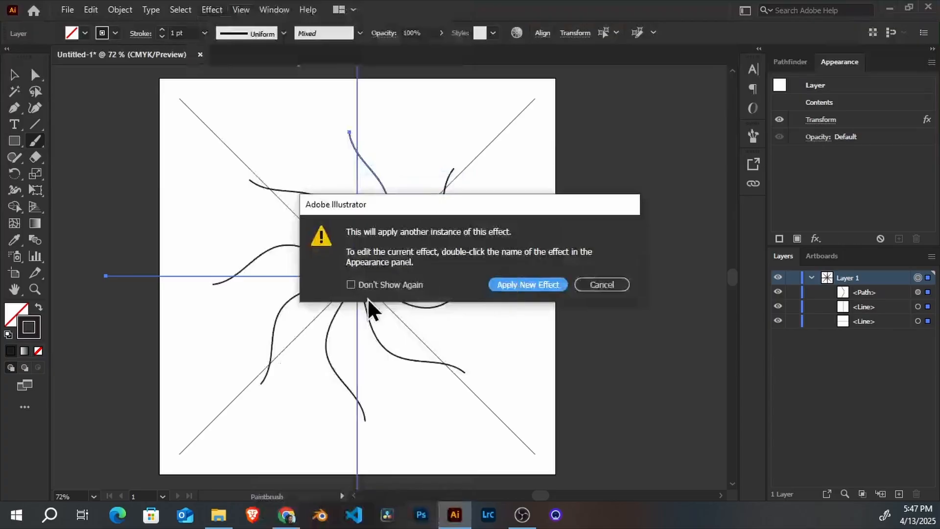
{"action": "left_click", "coordinate": [528, 285]}
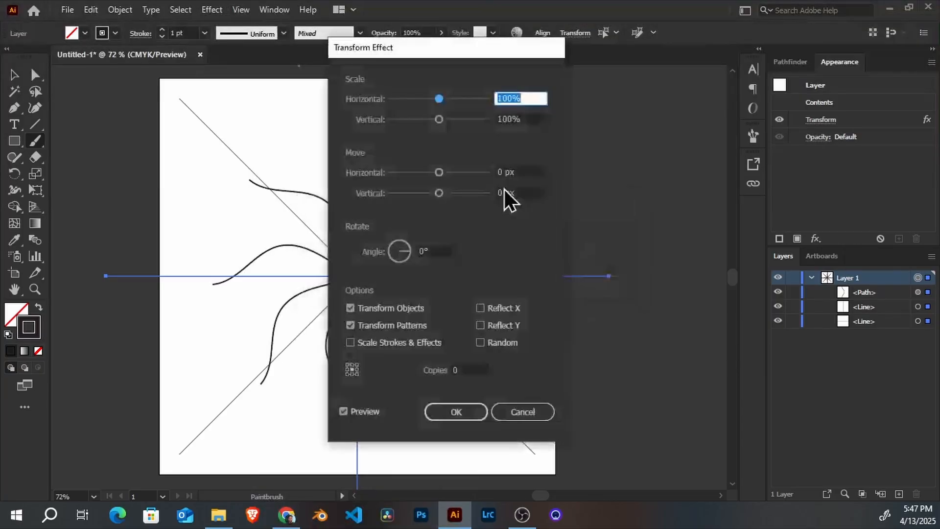
Step: Set the second Transform effect to a rotation of 360/8 with Reflect X and 1 copy, and apply it
{"action": "left_click", "coordinate": [421, 251]}
{"action": "type", "text": "4"}
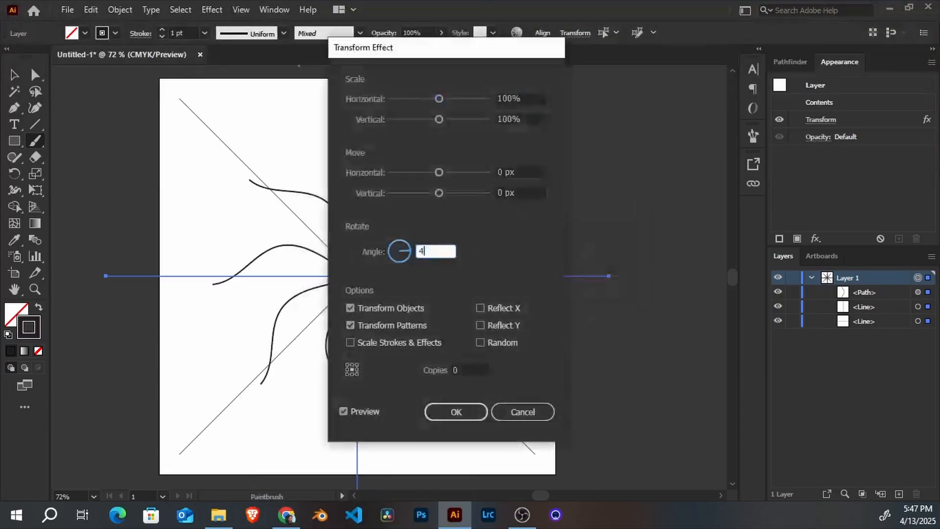
{"action": "type", "text": "5"}
{"action": "key", "text": "ctrl+a"}
{"action": "type", "text": "360/8"}
{"action": "left_click", "coordinate": [482, 308]}
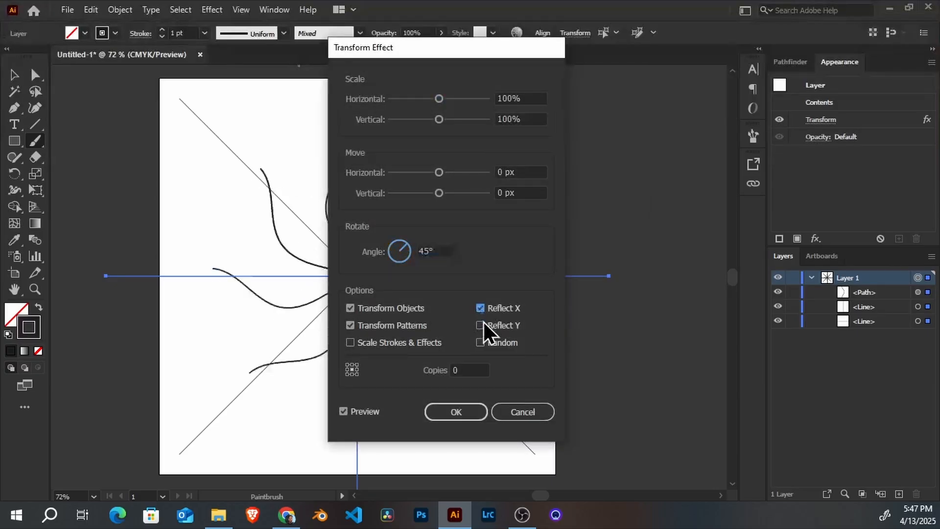
{"action": "left_click", "coordinate": [468, 370]}
{"action": "type", "text": "1"}
{"action": "key", "text": "Return"}
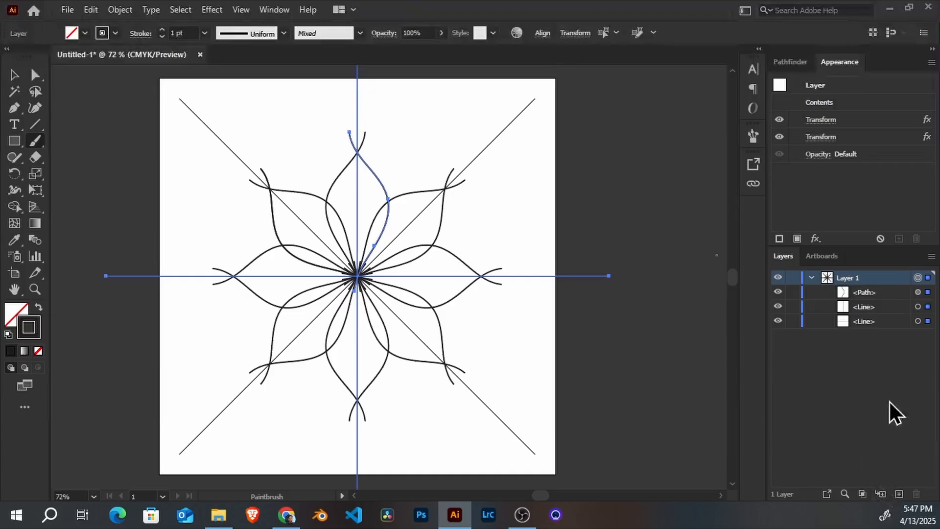
Step: Add a new layer and delete Layer 1 together with its mandala artwork
{"action": "left_click", "coordinate": [898, 494]}
{"action": "left_click", "coordinate": [851, 296]}
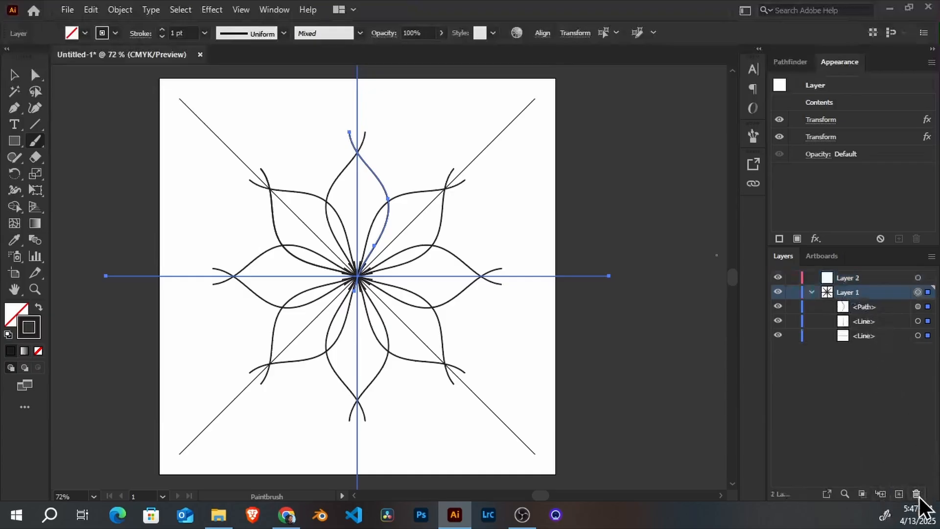
{"action": "left_click", "coordinate": [917, 494]}
{"action": "left_click", "coordinate": [530, 276]}
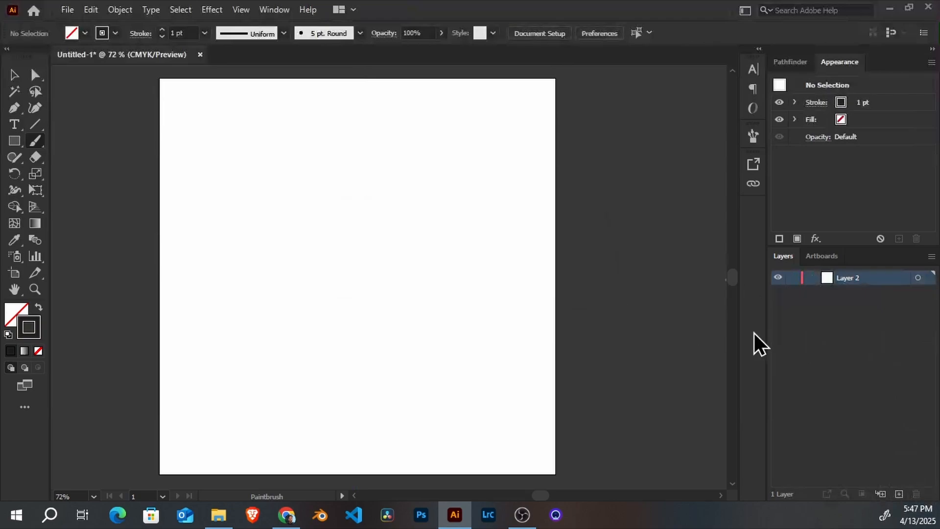
Step: Draw a horizontal line wider than the artboard and center it horizontally and vertically on the artboard
{"action": "left_click", "coordinate": [34, 124]}
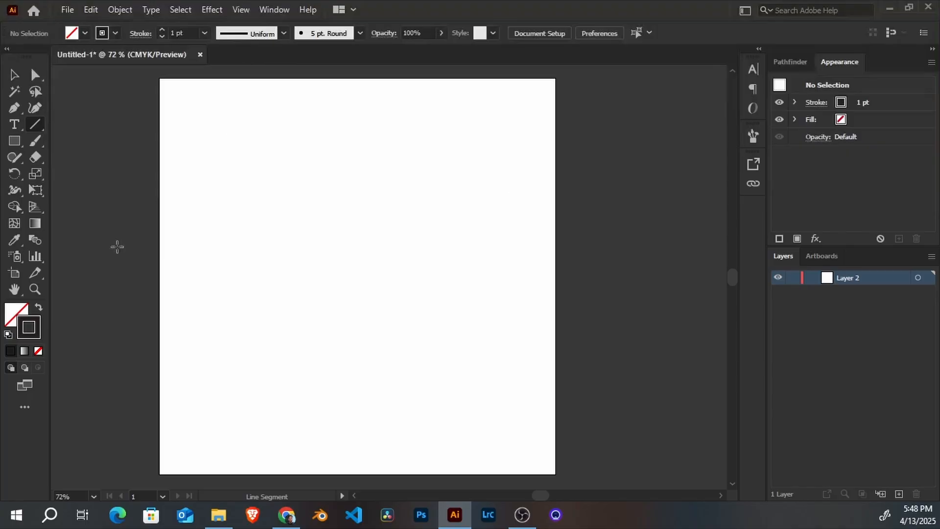
{"action": "left_click_drag", "start_coordinate": [117, 246], "coordinate": [586, 257]}
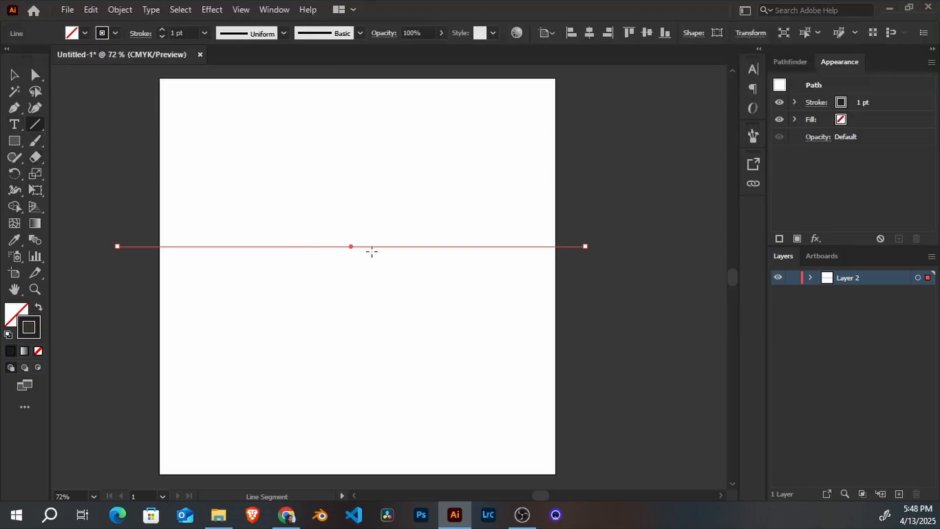
{"action": "key", "text": "v"}
{"action": "left_click", "coordinate": [589, 32]}
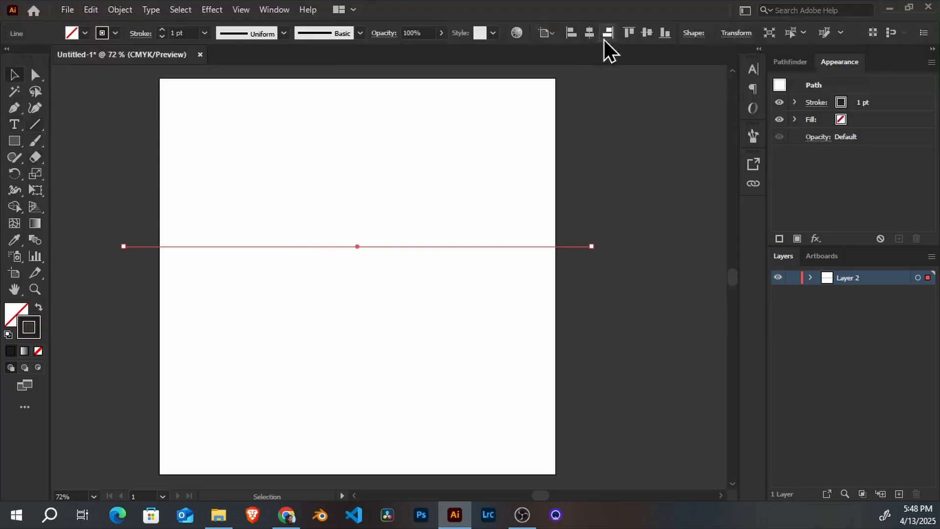
{"action": "left_click", "coordinate": [646, 33]}
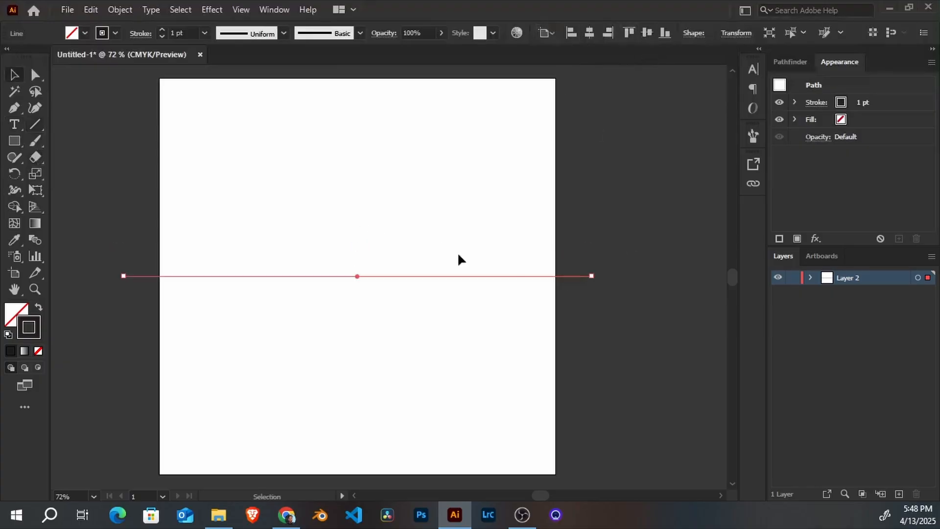
Step: Taper the line with the Width tool, widest near its right end at about 137 pt stroke weight, and color its stroke pure black
{"action": "left_click", "coordinate": [14, 191]}
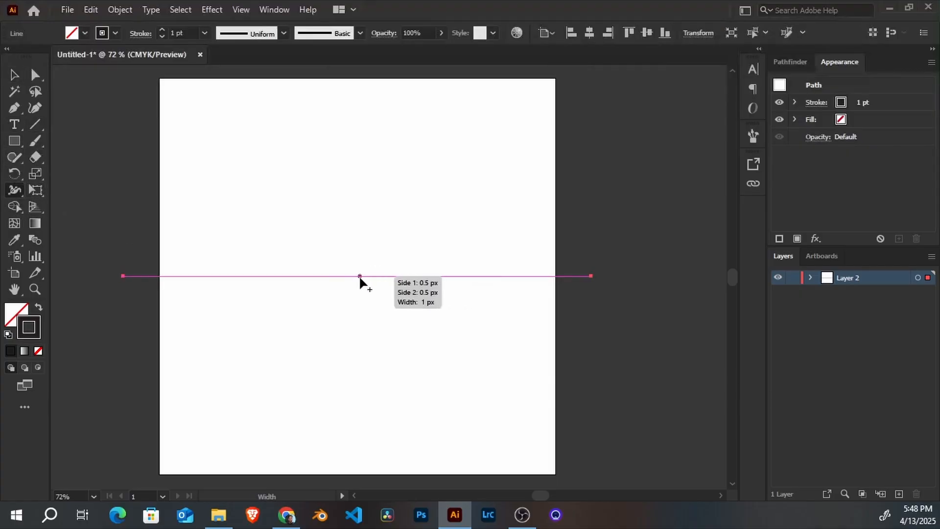
{"action": "mouse_move", "coordinate": [355, 277]}
{"action": "left_mouse_down"}
{"action": "mouse_move", "coordinate": [357, 303]}
{"action": "mouse_move", "coordinate": [357, 290]}
{"action": "mouse_move", "coordinate": [387, 279]}
{"action": "mouse_move", "coordinate": [583, 273]}
{"action": "mouse_move", "coordinate": [573, 276]}
{"action": "left_mouse_up"}
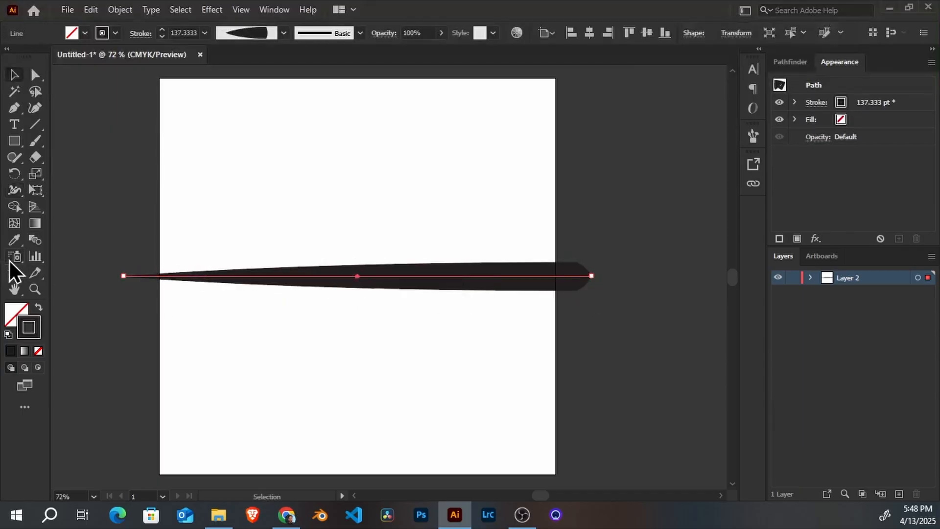
{"action": "double_click", "coordinate": [41, 320]}
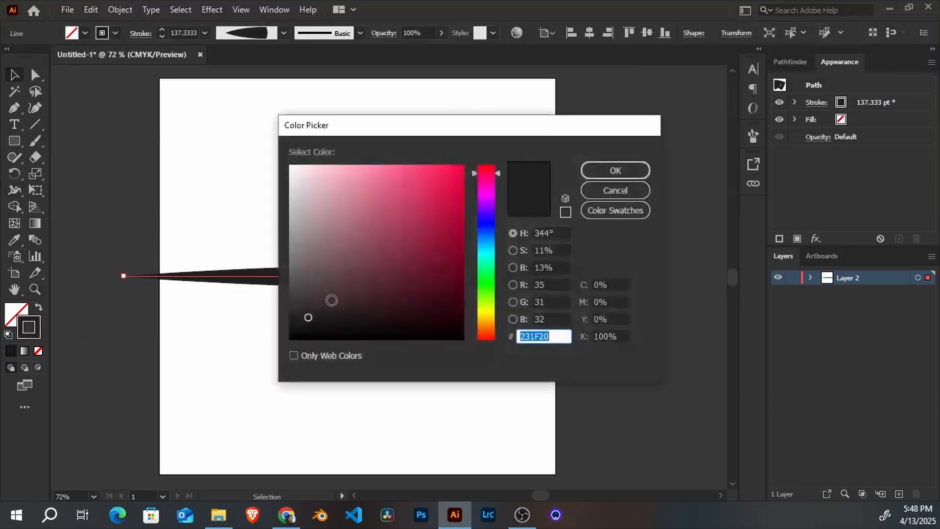
{"action": "left_click", "coordinate": [289, 339]}
{"action": "left_click", "coordinate": [607, 172]}
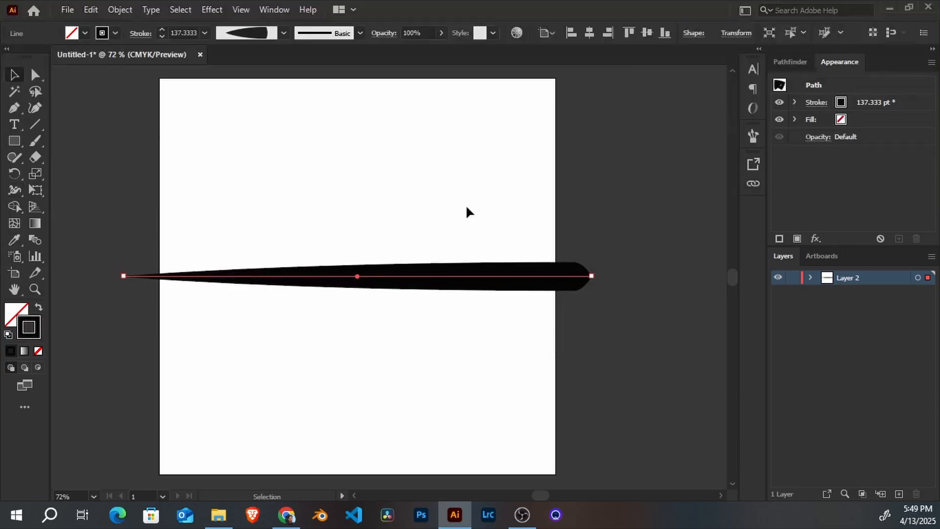
Step: Move the tapered line slightly up and left of the artboard's center and show the brush collection
{"action": "left_click_drag", "start_coordinate": [487, 275], "coordinate": [492, 248]}
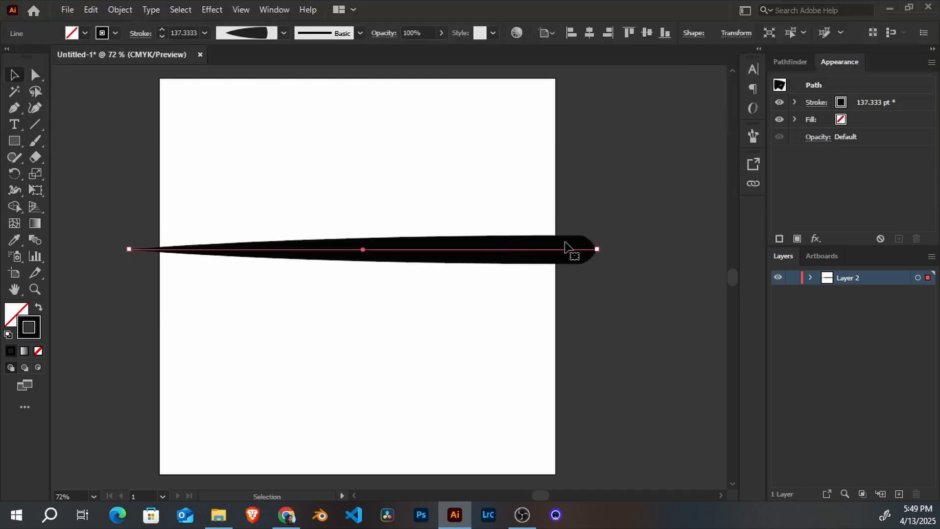
{"action": "left_click_drag", "start_coordinate": [569, 250], "coordinate": [538, 258]}
{"action": "left_click", "coordinate": [753, 135]}
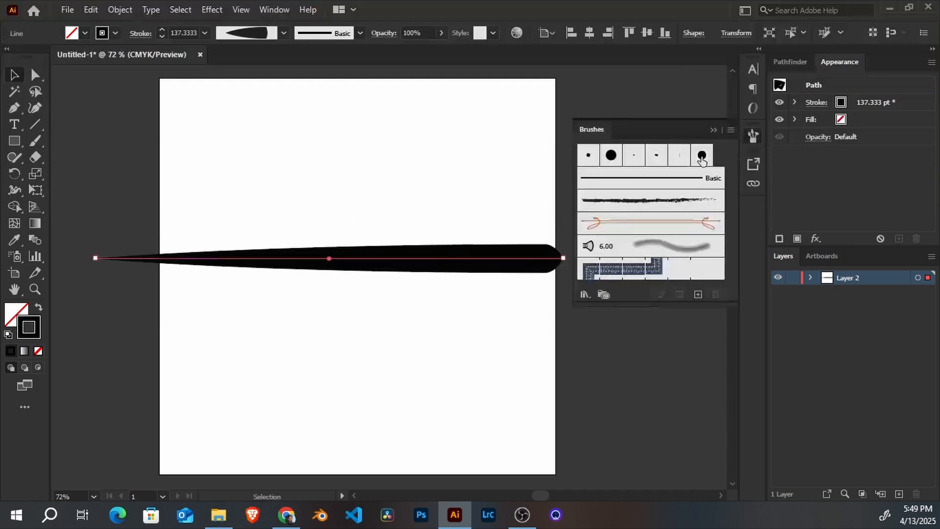
Step: Try the blue patterned border brush on the tapered line, undo it, and deselect the line
{"action": "left_click", "coordinate": [679, 273]}
{"action": "key", "text": "ctrl+z"}
{"action": "key", "text": "a"}
{"action": "left_click", "coordinate": [481, 182]}
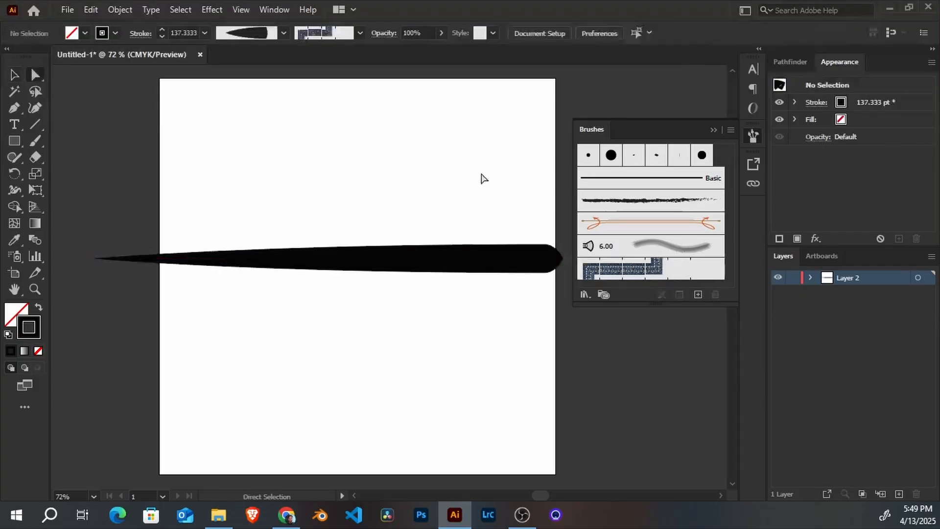
Step: Delete all preset brushes from the brush collection except the large round brush and Basic
{"action": "key", "text": "ctrl+z"}
{"action": "left_click", "coordinate": [495, 173]}
{"action": "left_click", "coordinate": [689, 269]}
{"action": "left_click", "coordinate": [696, 210], "text": "shift"}
{"action": "left_click", "coordinate": [716, 294]}
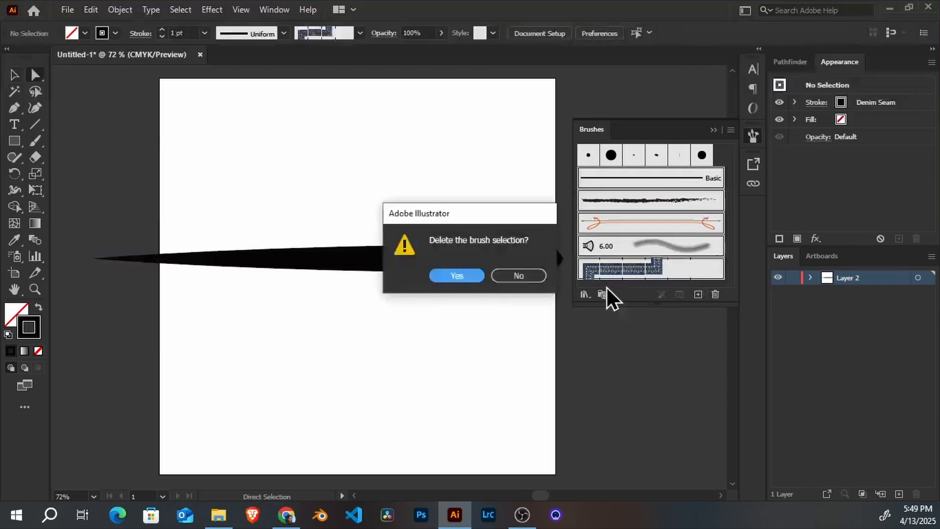
{"action": "left_click", "coordinate": [454, 275]}
{"action": "left_click", "coordinate": [589, 155]}
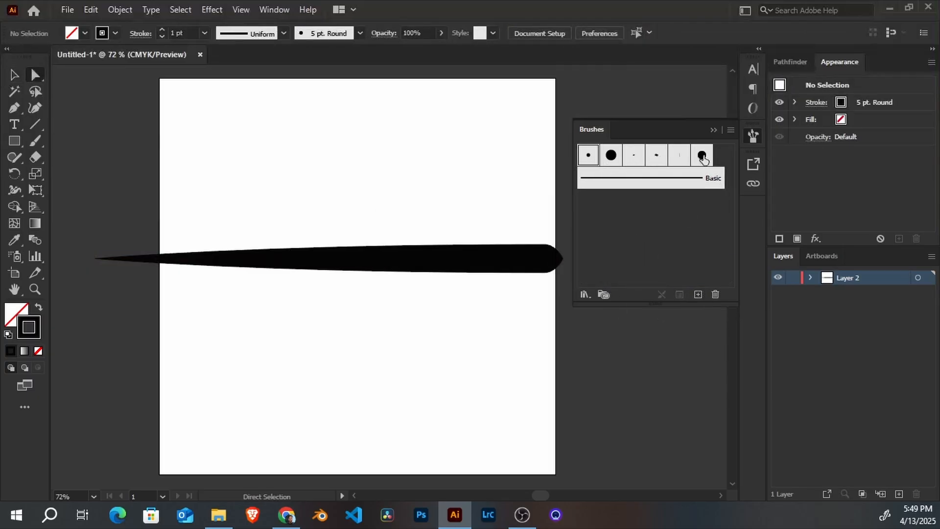
{"action": "left_click", "coordinate": [716, 296]}
{"action": "left_click", "coordinate": [457, 277]}
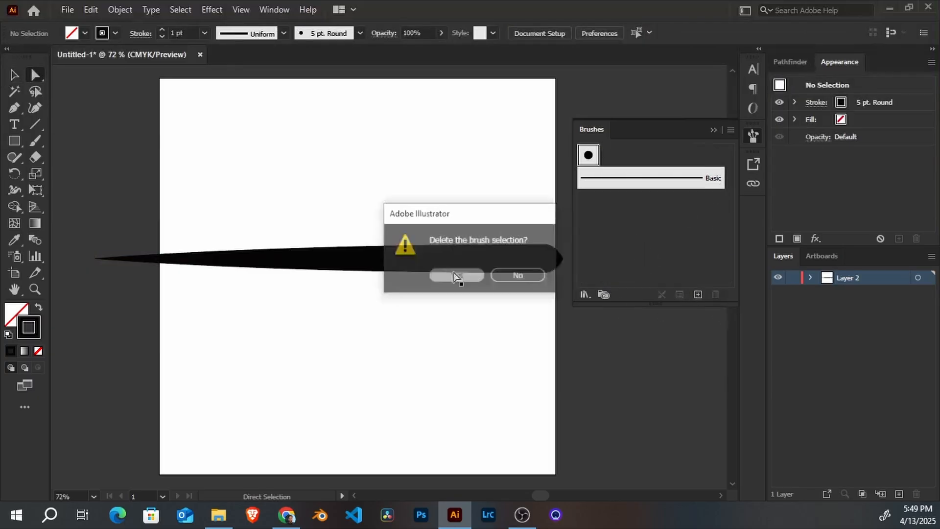
Step: Move the tapered line slightly down and create a new Art Brush from it
{"action": "key", "text": "v"}
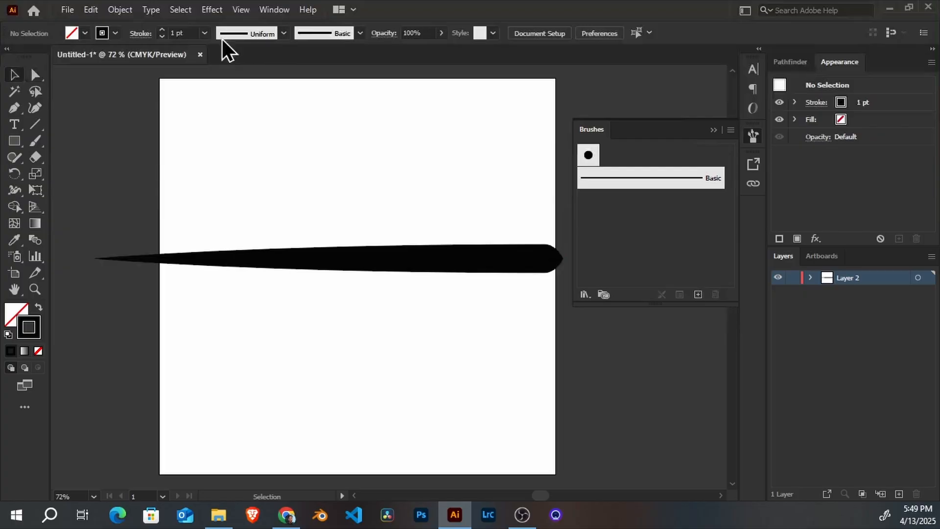
{"action": "left_click", "coordinate": [335, 269]}
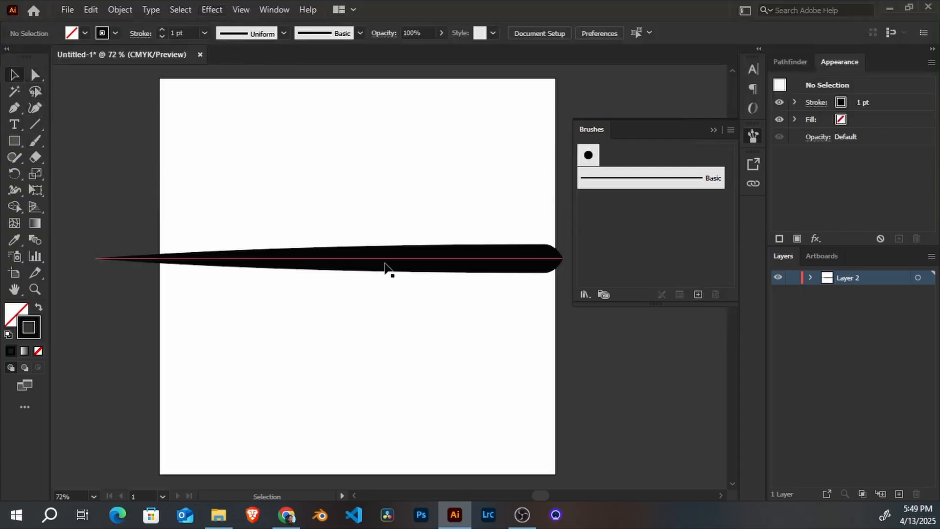
{"action": "mouse_move", "coordinate": [361, 270]}
{"action": "left_mouse_down"}
{"action": "mouse_move", "coordinate": [361, 260]}
{"action": "mouse_move", "coordinate": [653, 218]}
{"action": "mouse_move", "coordinate": [368, 294]}
{"action": "left_mouse_up"}
{"action": "left_click", "coordinate": [281, 13]}
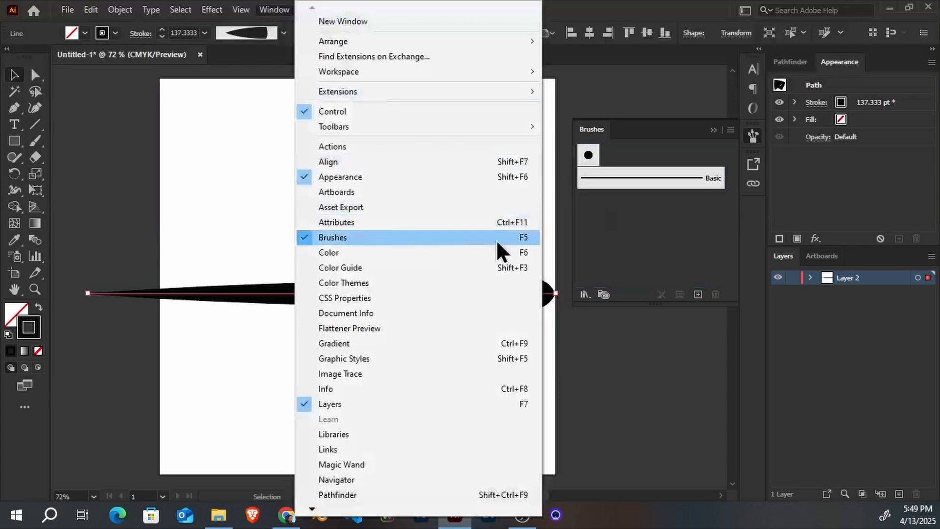
{"action": "mouse_move", "coordinate": [249, 292]}
{"action": "left_mouse_down"}
{"action": "mouse_move", "coordinate": [429, 240]}
{"action": "mouse_move", "coordinate": [607, 242]}
{"action": "left_mouse_up"}
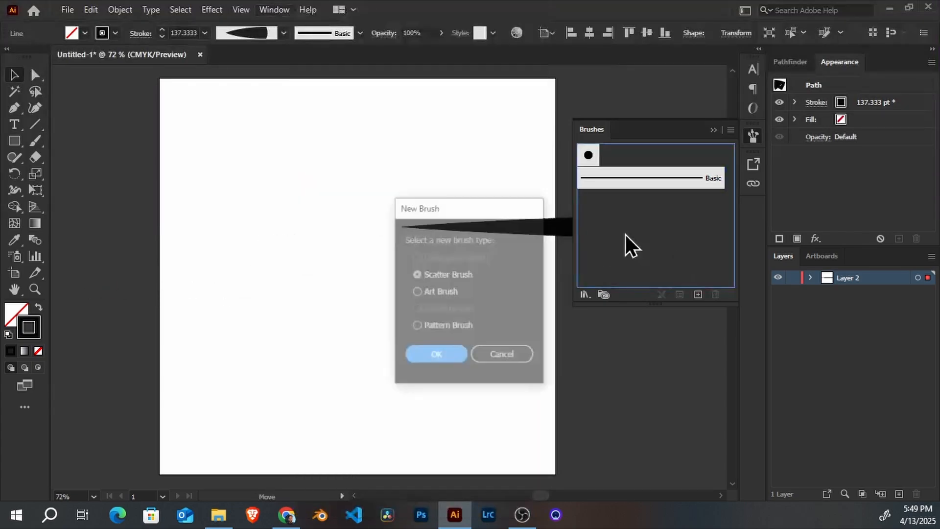
{"action": "left_click", "coordinate": [440, 292]}
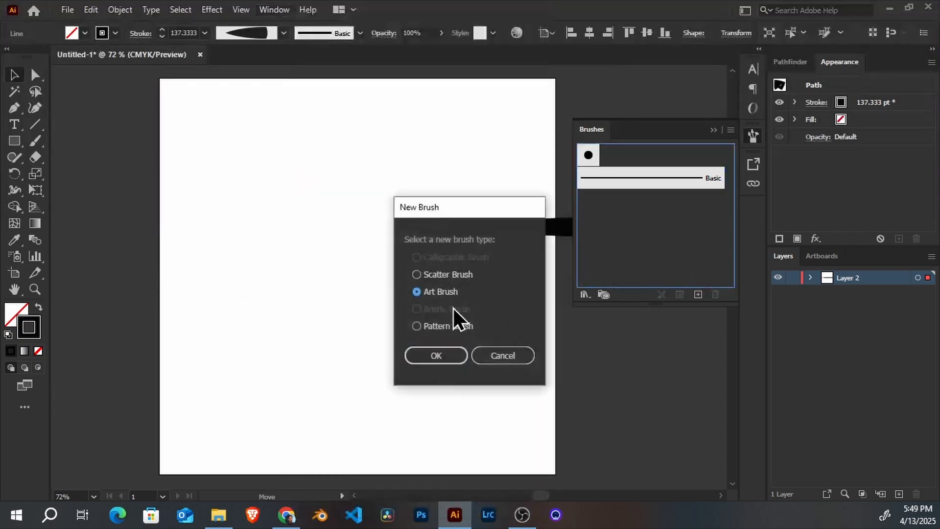
{"action": "left_click", "coordinate": [444, 355]}
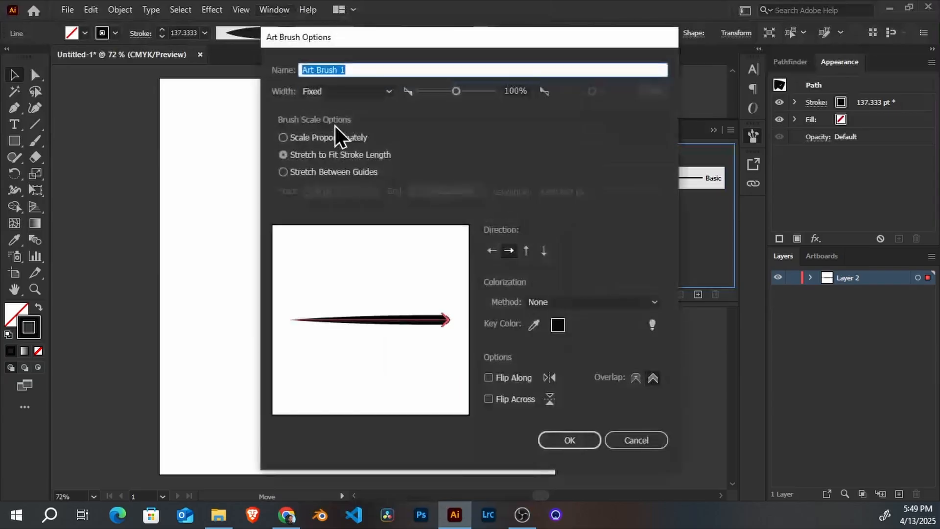
Step: Set the art brush's width to vary with Pressure, with a minimum of 1%
{"action": "left_click", "coordinate": [363, 91]}
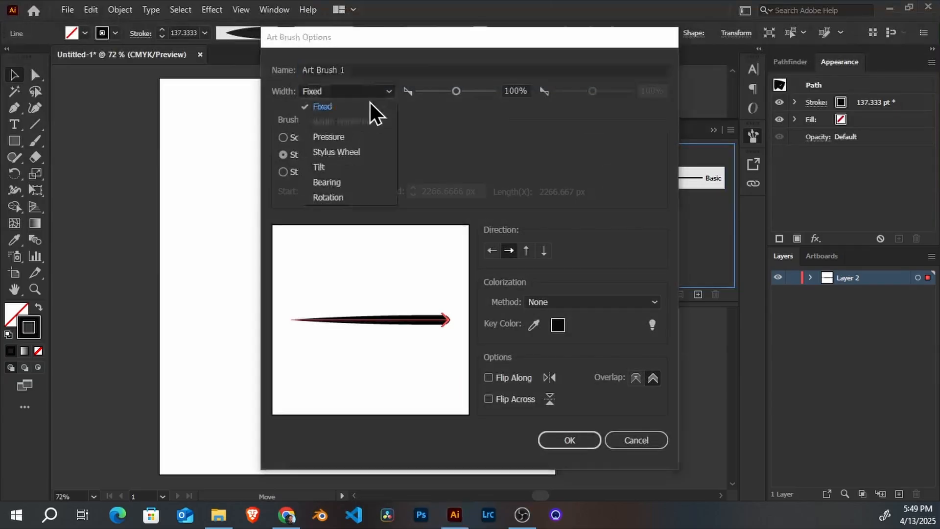
{"action": "left_click", "coordinate": [339, 139]}
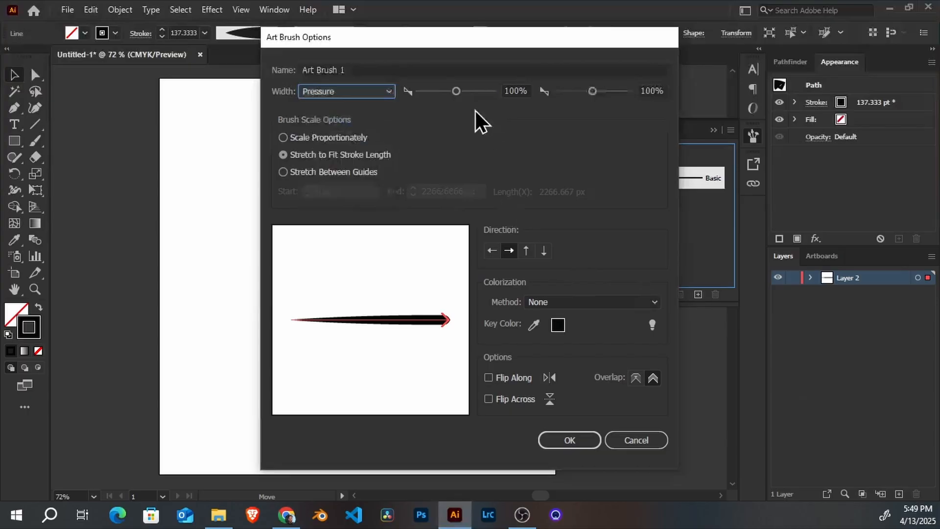
{"action": "left_click_drag", "start_coordinate": [456, 91], "coordinate": [405, 95]}
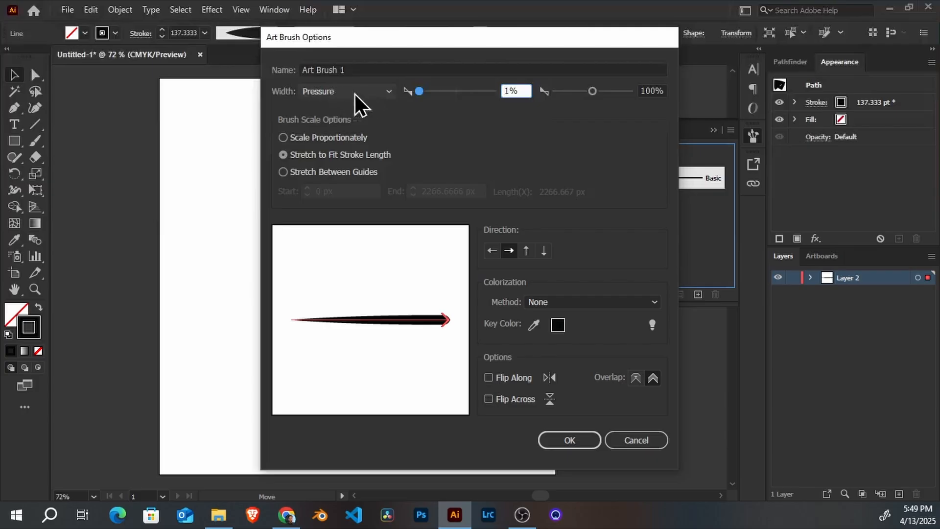
Step: Try the Fixed width option for the art brush and return the width to Pressure with a 1% minimum
{"action": "left_click", "coordinate": [369, 90]}
{"action": "left_click", "coordinate": [347, 106]}
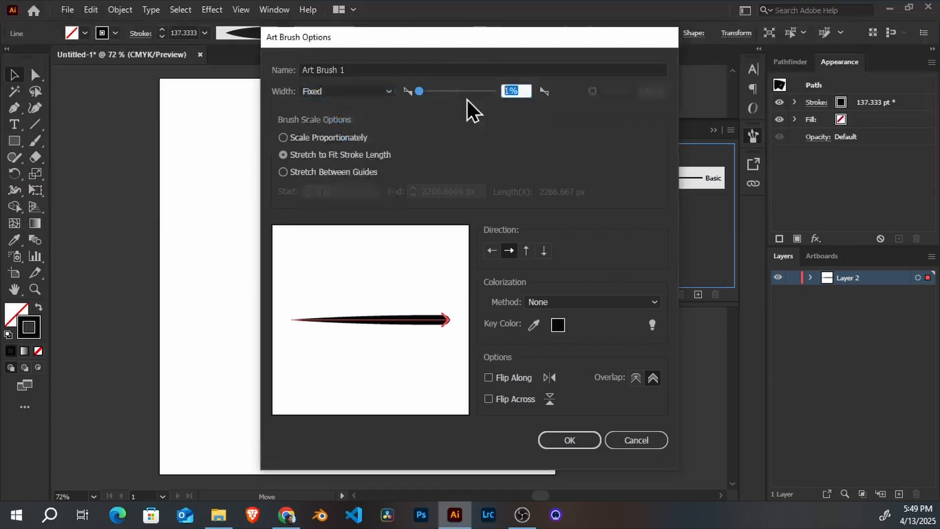
{"action": "type", "text": "10"}
{"action": "key", "text": "BackSpace"}
{"action": "left_click", "coordinate": [363, 93]}
{"action": "left_click", "coordinate": [354, 137]}
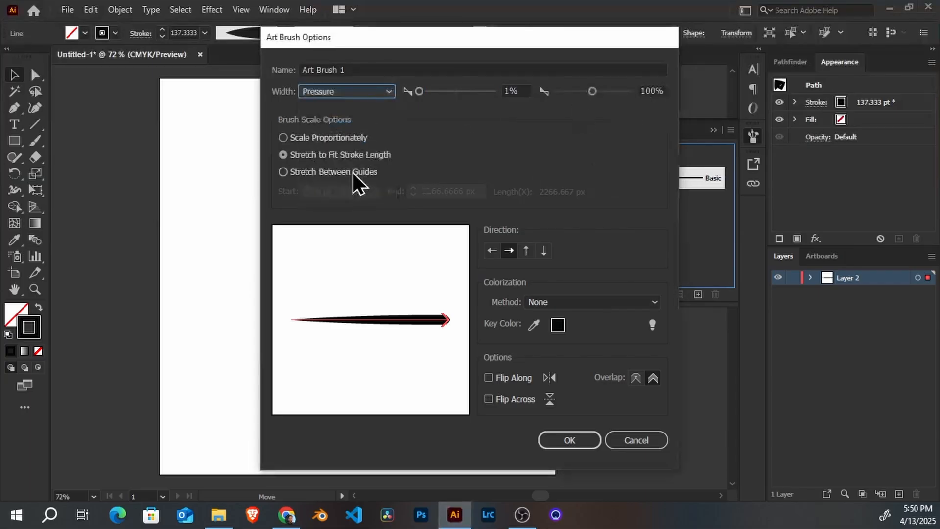
Step: Try the Stretch Between Guides scaling for the brush and return to Stretch to Fit Stroke Length
{"action": "left_click", "coordinate": [324, 172]}
{"action": "left_click", "coordinate": [341, 156]}
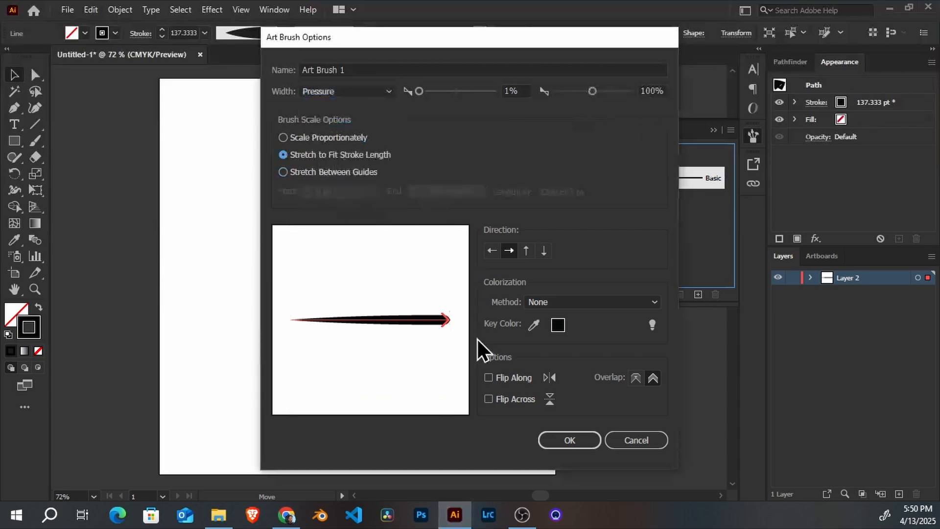
{"action": "left_click", "coordinate": [581, 300]}
{"action": "left_click", "coordinate": [331, 164]}
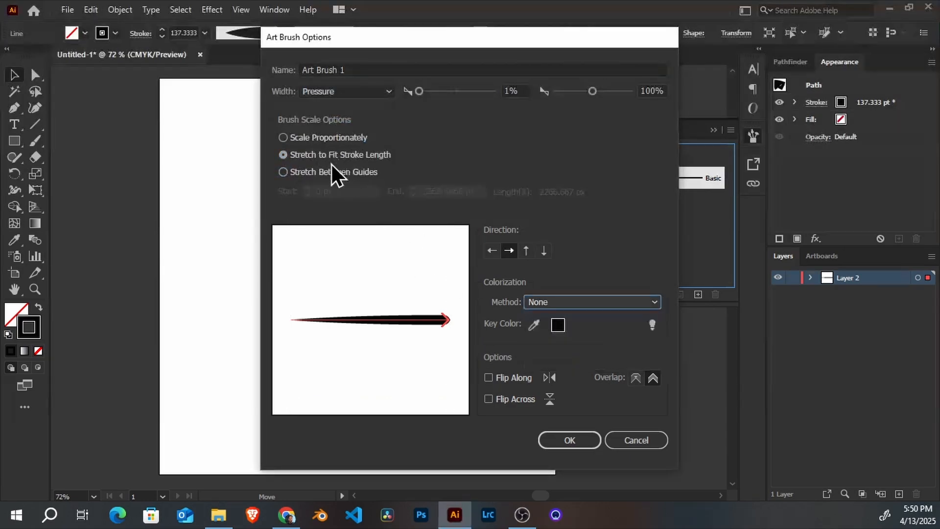
{"action": "left_click", "coordinate": [326, 172]}
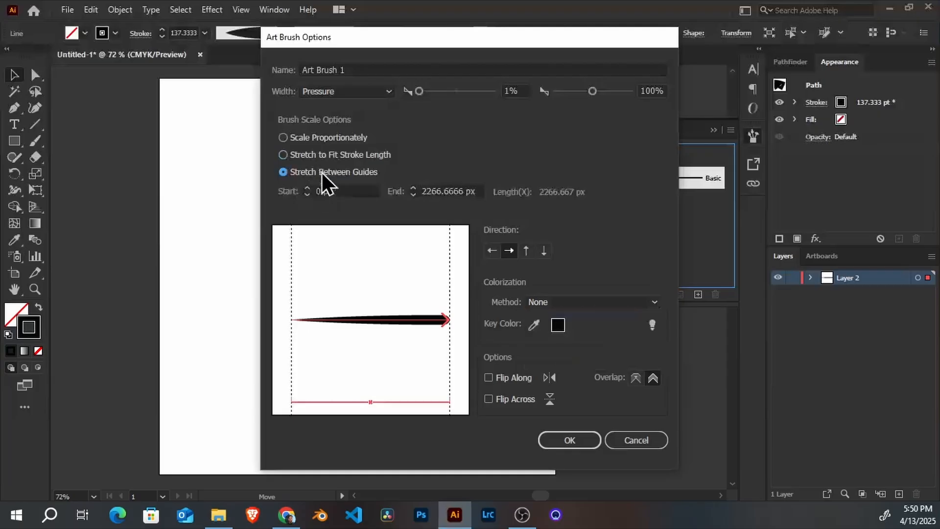
{"action": "left_click", "coordinate": [336, 155]}
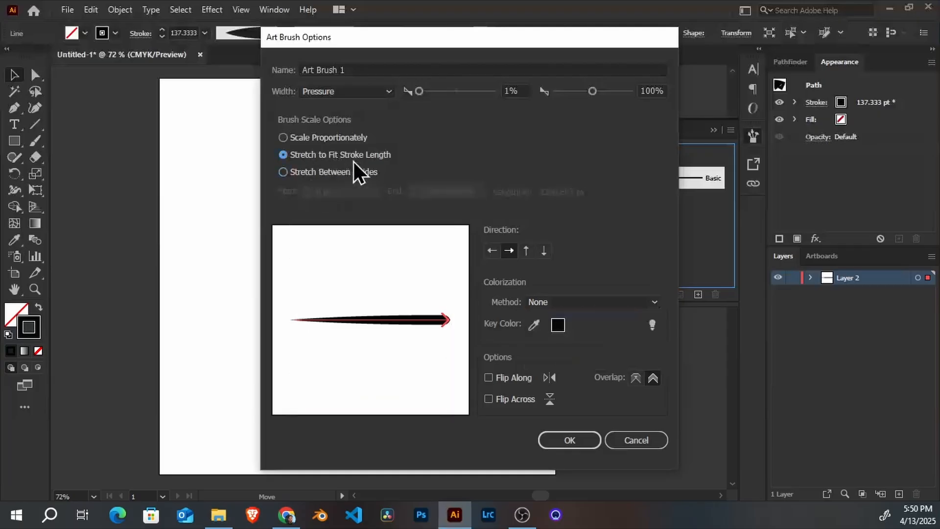
Step: Set the brush's colorization method to Tints and save the art brush
{"action": "left_click", "coordinate": [583, 301]}
{"action": "left_click", "coordinate": [568, 333]}
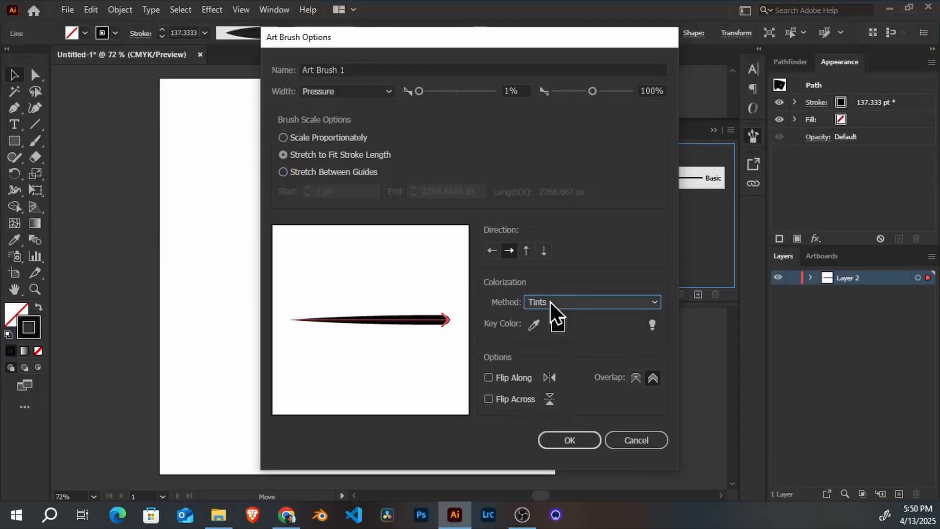
{"action": "left_click", "coordinate": [568, 439]}
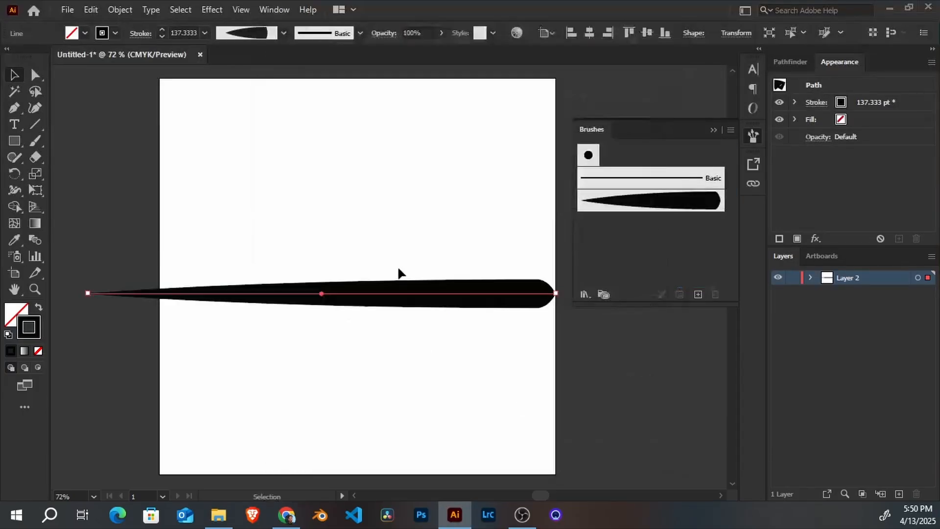
Step: Paint a large open test curve above the tapered line with the new brush, then try smaller curls inside it and undo them
{"action": "left_click", "coordinate": [401, 273]}
{"action": "key", "text": "b"}
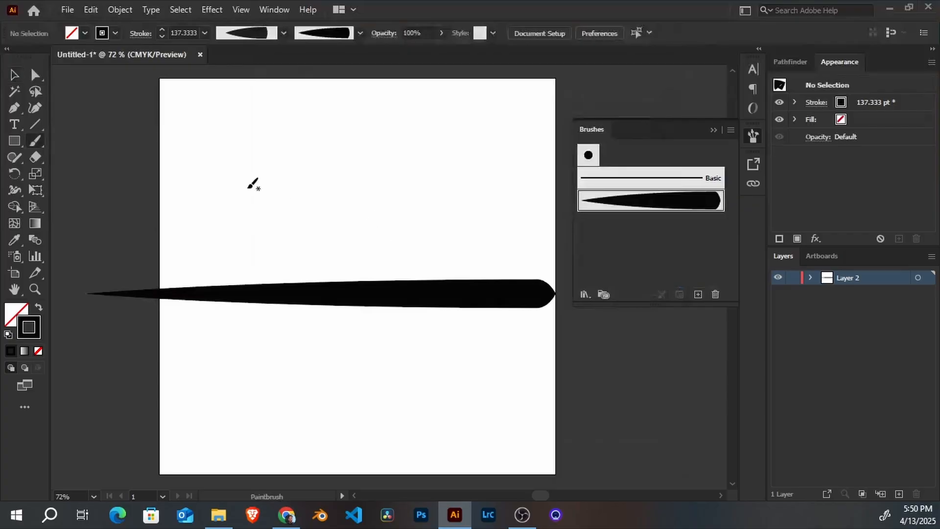
{"action": "mouse_move", "coordinate": [277, 129]}
{"action": "left_mouse_down"}
{"action": "mouse_move", "coordinate": [217, 180]}
{"action": "mouse_move", "coordinate": [237, 221]}
{"action": "mouse_move", "coordinate": [327, 240]}
{"action": "mouse_move", "coordinate": [390, 231]}
{"action": "mouse_move", "coordinate": [460, 186]}
{"action": "mouse_move", "coordinate": [474, 136]}
{"action": "mouse_move", "coordinate": [441, 106]}
{"action": "mouse_move", "coordinate": [370, 98]}
{"action": "left_mouse_up"}
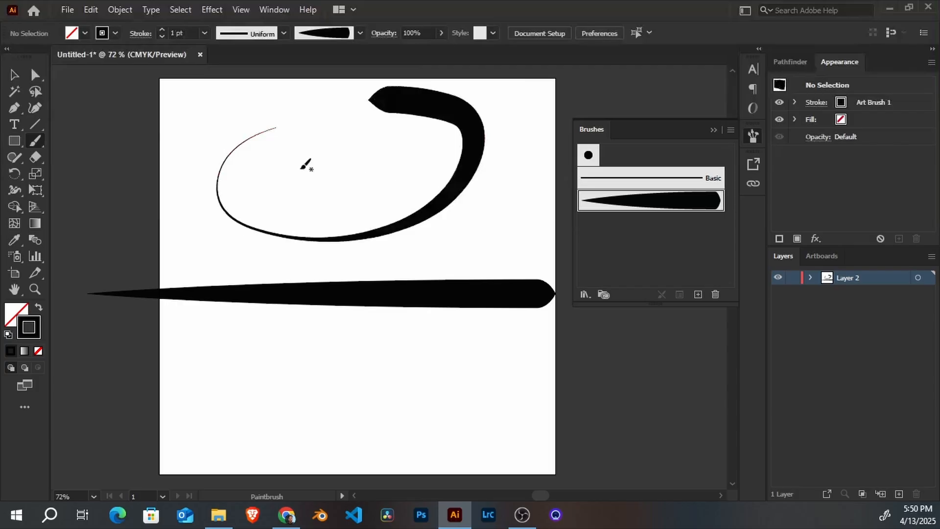
{"action": "mouse_move", "coordinate": [309, 145]}
{"action": "left_mouse_down"}
{"action": "mouse_move", "coordinate": [294, 149]}
{"action": "mouse_move", "coordinate": [374, 209]}
{"action": "mouse_move", "coordinate": [357, 168]}
{"action": "mouse_move", "coordinate": [322, 195]}
{"action": "mouse_move", "coordinate": [354, 195]}
{"action": "left_mouse_up"}
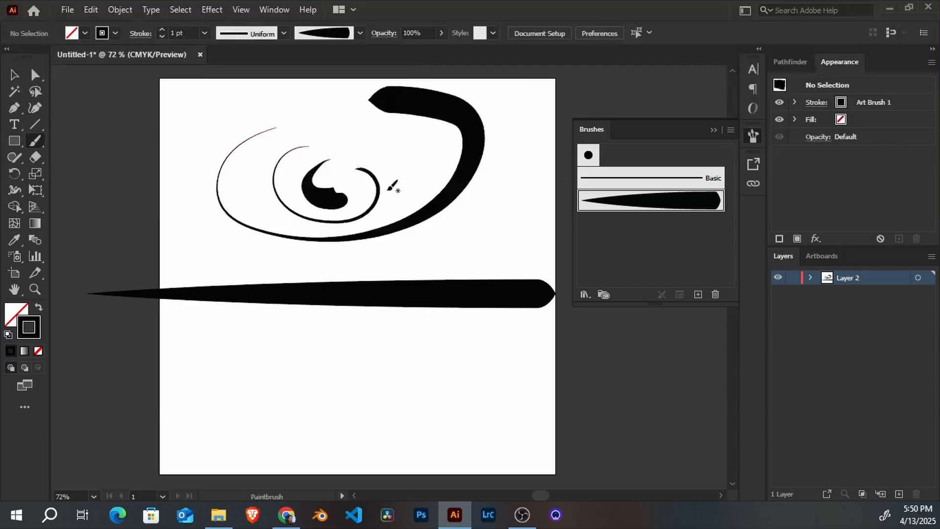
{"action": "key", "text": "ctrl+z"}
{"action": "left_click", "coordinate": [415, 218], "text": "ctrl"}
{"action": "key", "text": "ctrl+z"}
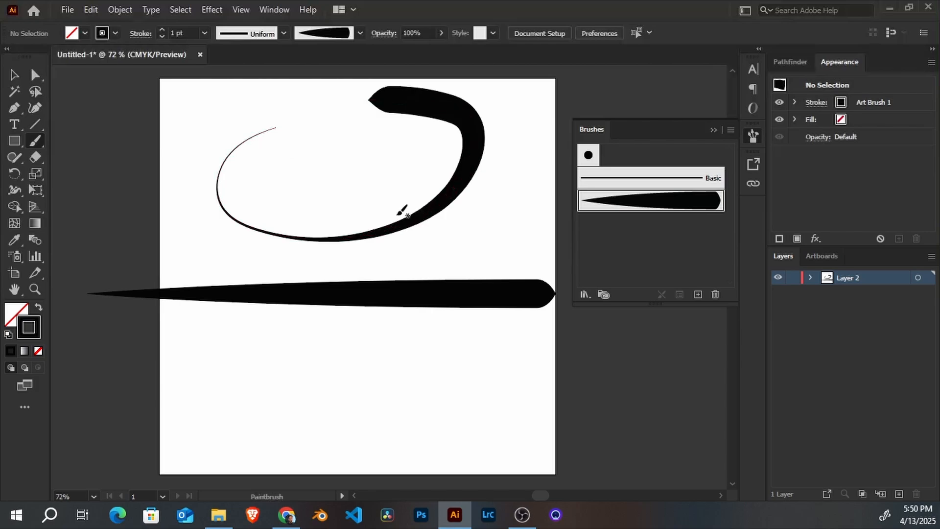
Step: Paint a curled stroke and a short straight stroke branching off the right side of the large test curve
{"action": "key", "text": "v"}
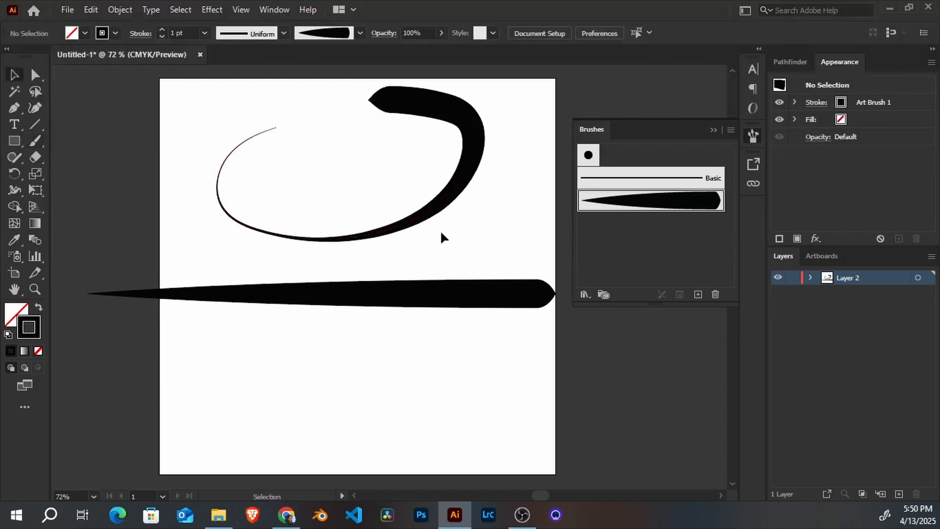
{"action": "key", "text": "b"}
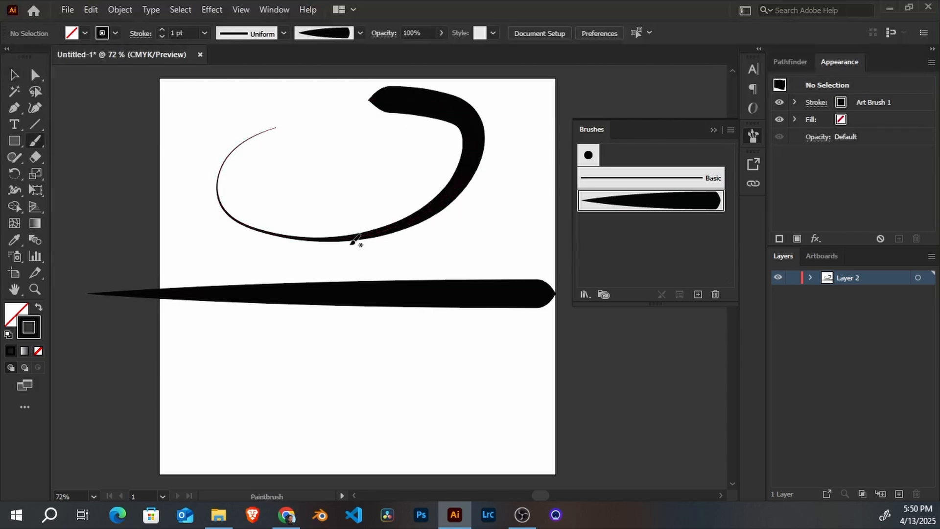
{"action": "mouse_move", "coordinate": [317, 240]}
{"action": "left_mouse_down"}
{"action": "mouse_move", "coordinate": [505, 211]}
{"action": "mouse_move", "coordinate": [510, 246]}
{"action": "mouse_move", "coordinate": [460, 254]}
{"action": "left_mouse_up"}
{"action": "left_click_drag", "start_coordinate": [436, 214], "coordinate": [526, 144]}
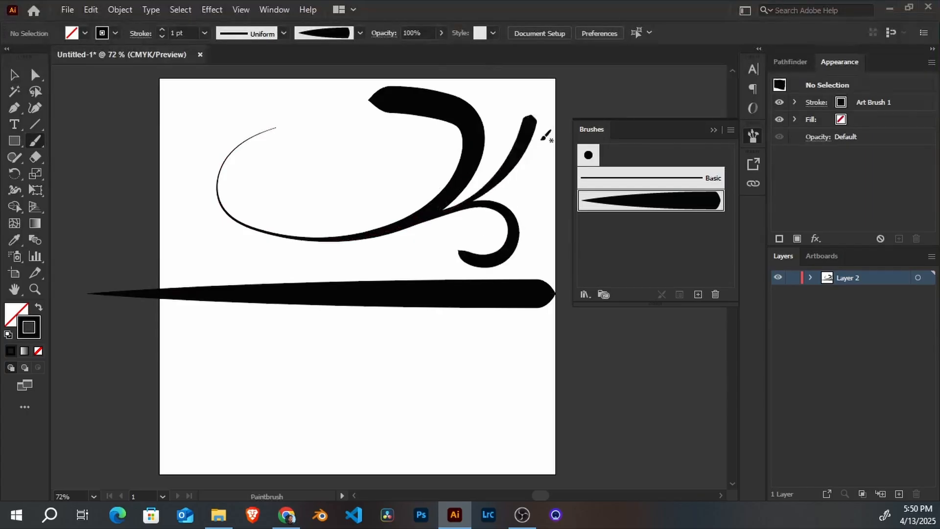
{"action": "key", "text": "ctrl+z"}
{"action": "left_click_drag", "start_coordinate": [420, 217], "coordinate": [526, 156]}
Step: Delete all artwork on the artboard, including the tapered line and the test strokes
{"action": "key", "text": "v"}
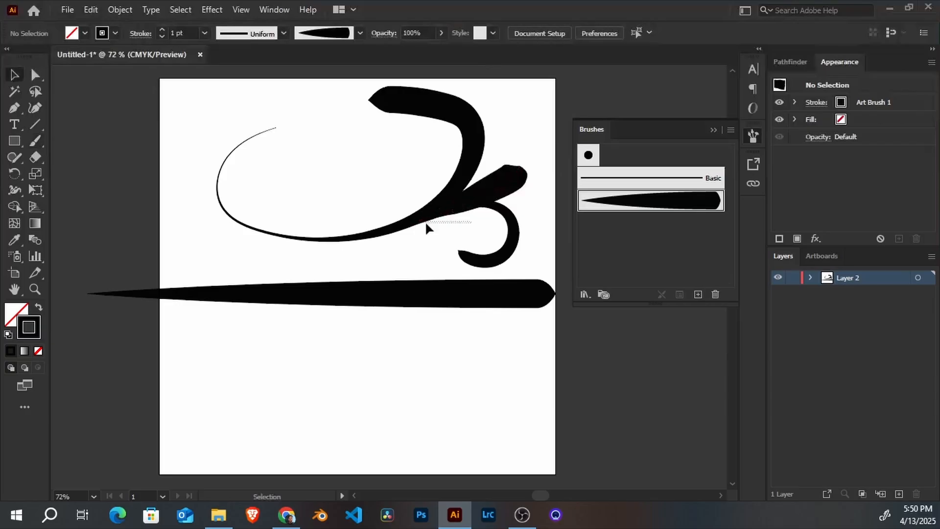
{"action": "key", "text": "ctrl+a"}
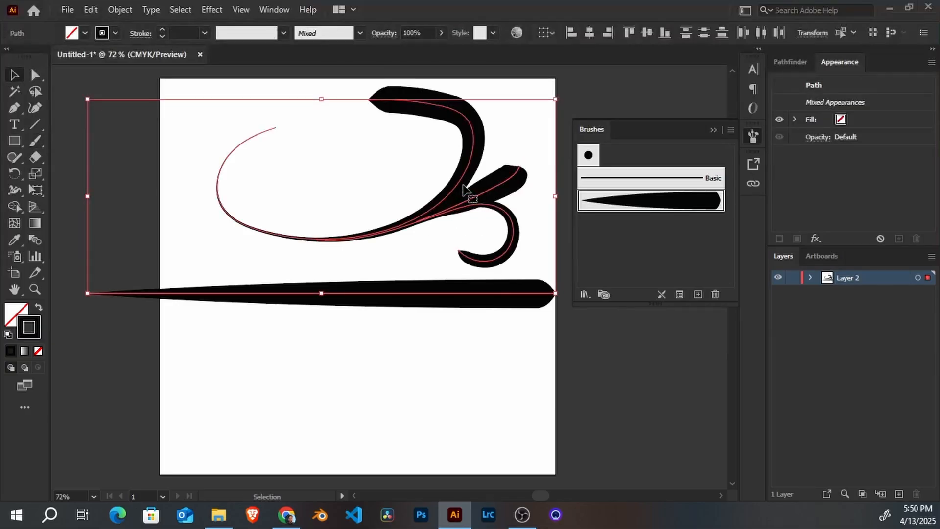
{"action": "key", "text": "Delete"}
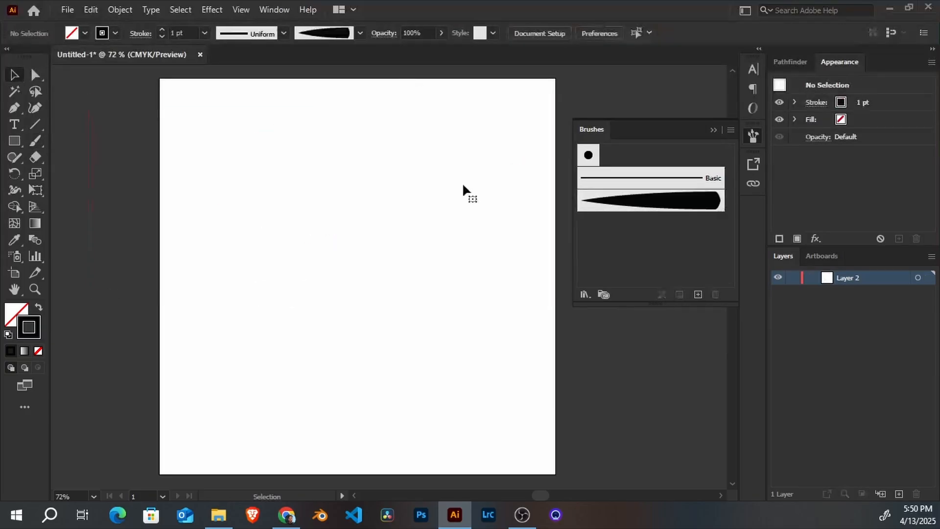
Step: Draw a shorter horizontal line inside the artboard and taper it with the Width tool to about 140 pt, widest near its right end
{"action": "left_click", "coordinate": [32, 127]}
{"action": "left_click_drag", "start_coordinate": [237, 259], "coordinate": [449, 253]}
{"action": "key", "text": "v"}
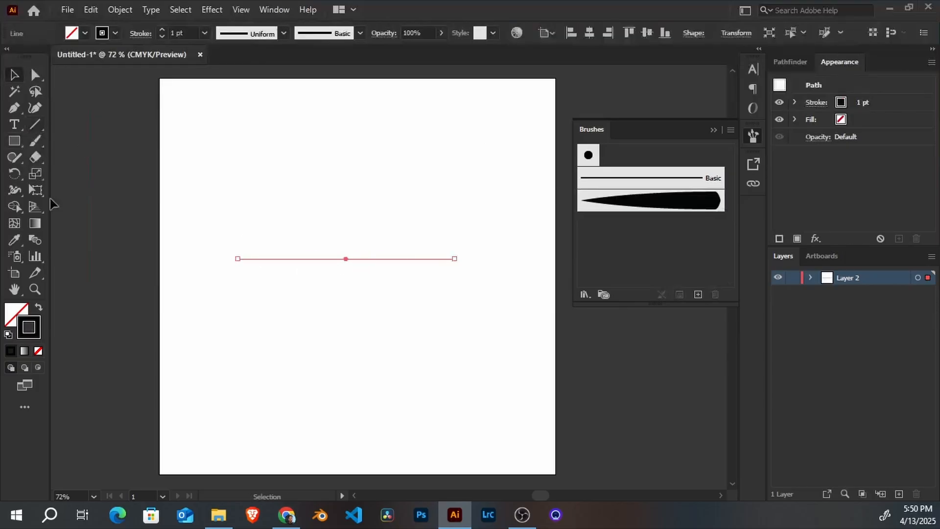
{"action": "left_click", "coordinate": [15, 191]}
{"action": "mouse_move", "coordinate": [351, 256]}
{"action": "left_mouse_down"}
{"action": "mouse_move", "coordinate": [357, 284]}
{"action": "mouse_move", "coordinate": [364, 267]}
{"action": "mouse_move", "coordinate": [353, 260]}
{"action": "mouse_move", "coordinate": [440, 258]}
{"action": "left_mouse_up"}
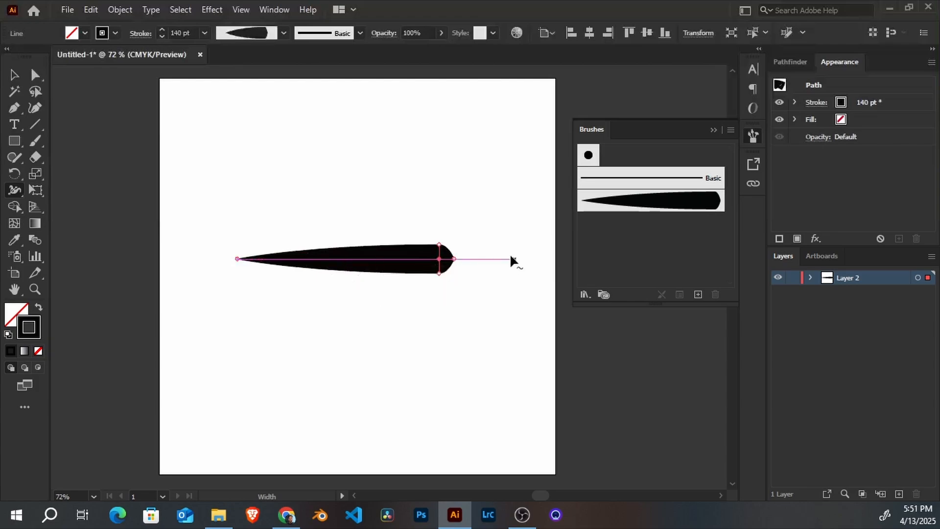
Step: Draw a small circle with the Ellipse tool and place it touching the end anchor at the tapered line's blunt end
{"action": "left_click_drag", "start_coordinate": [504, 253], "coordinate": [448, 253]}
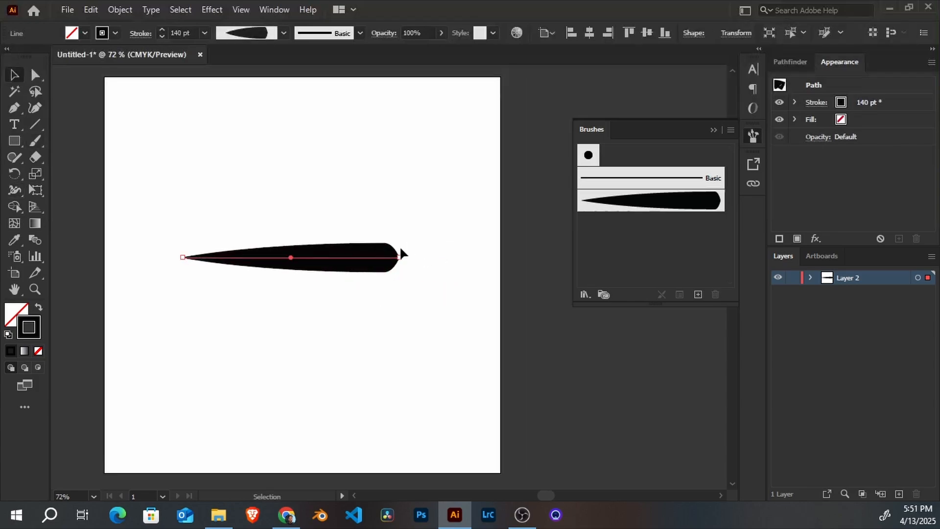
{"action": "left_click_drag", "start_coordinate": [381, 236], "coordinate": [496, 352]}
{"action": "left_click_drag", "start_coordinate": [429, 264], "coordinate": [353, 239]}
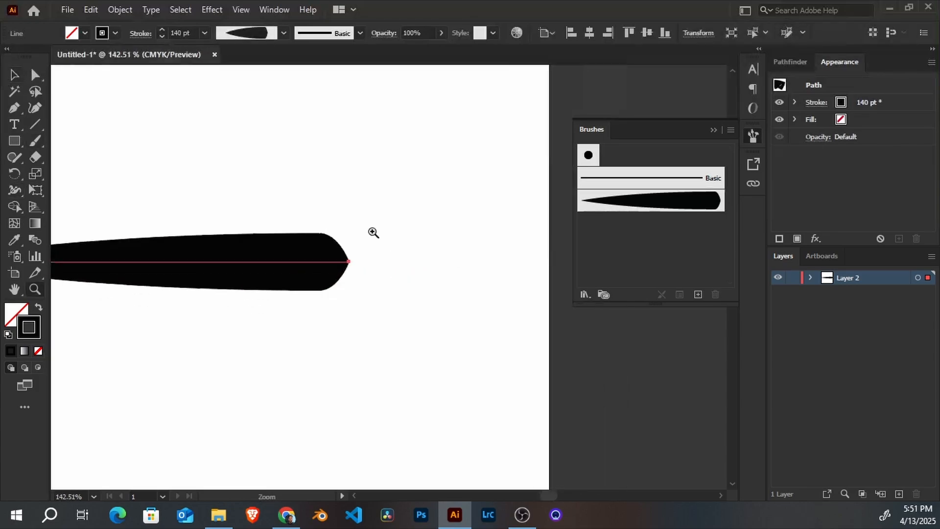
{"action": "left_click_drag", "start_coordinate": [19, 142], "coordinate": [98, 173]}
{"action": "left_click_drag", "start_coordinate": [407, 266], "coordinate": [437, 293]}
{"action": "key", "text": "v"}
{"action": "left_click_drag", "start_coordinate": [398, 264], "coordinate": [381, 267]}
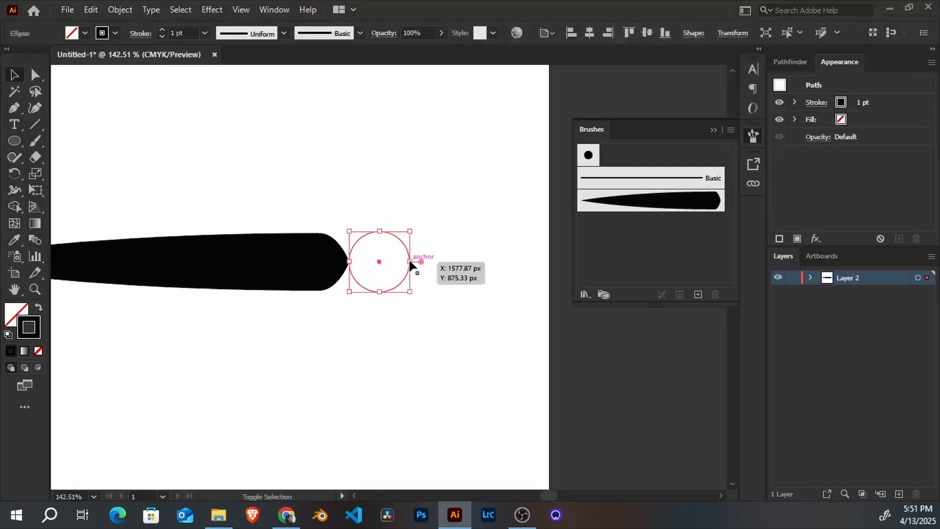
Step: Switch the circle to a solid black fill and start a new art brush from it and the tapered line
{"action": "key", "text": "shift+x"}
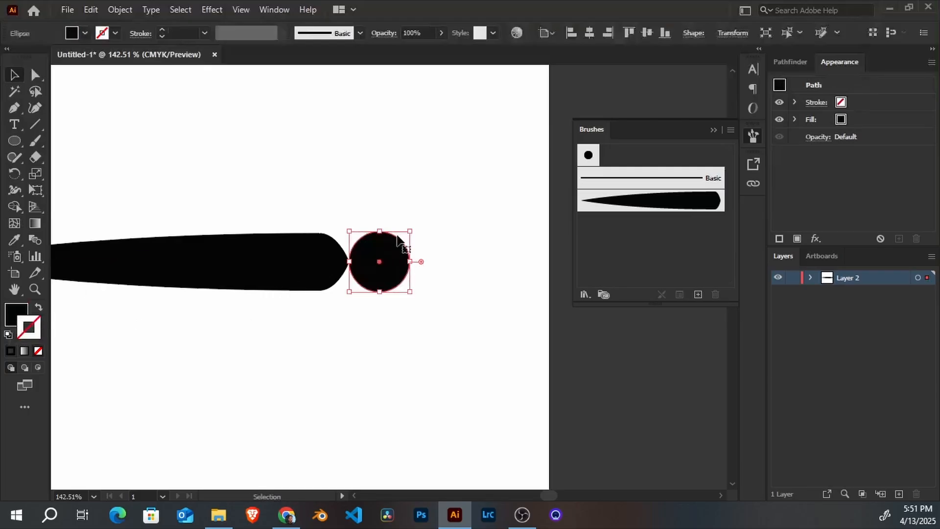
{"action": "left_click", "coordinate": [403, 187]}
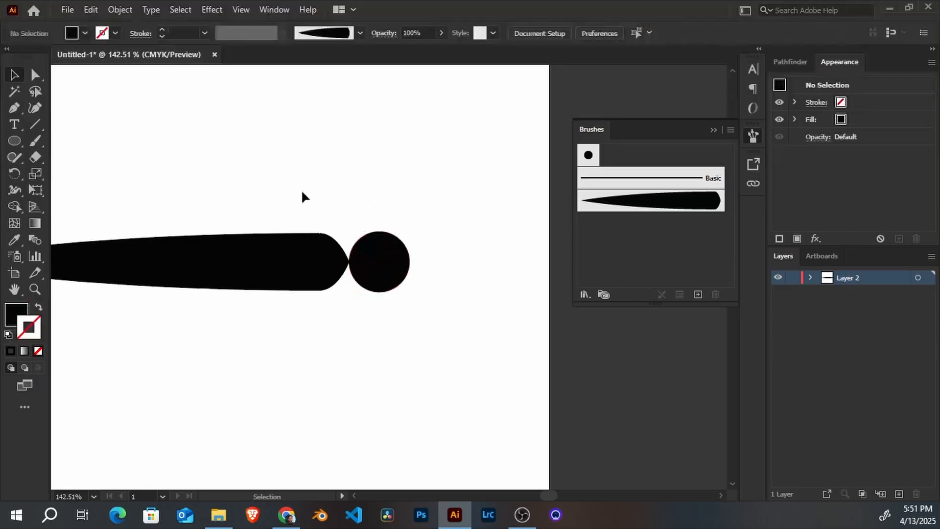
{"action": "left_click_drag", "start_coordinate": [230, 197], "coordinate": [357, 296]}
{"action": "left_click_drag", "start_coordinate": [285, 262], "coordinate": [613, 269]}
{"action": "left_click", "coordinate": [446, 291]}
{"action": "left_click", "coordinate": [450, 350]}
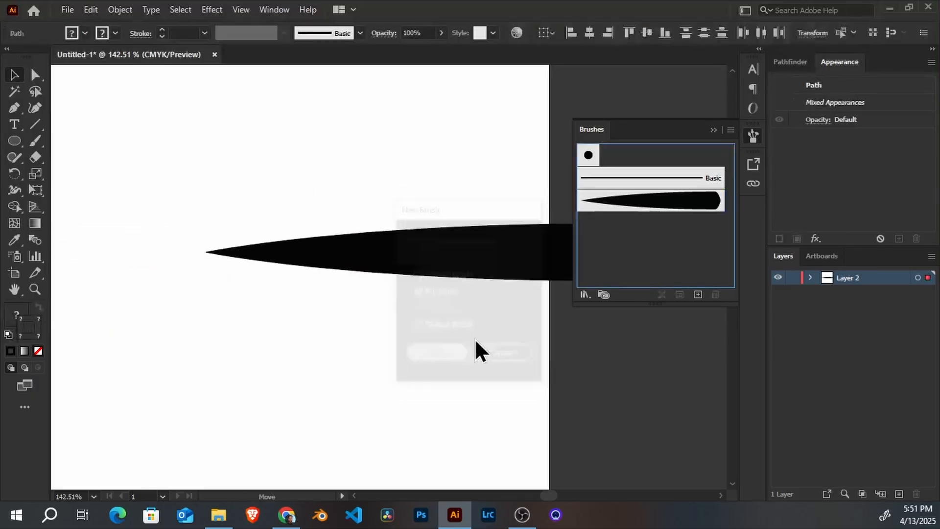
Step: Set the art brush to Stretch Between Guides with pressure-controlled width and a 1% minimum
{"action": "left_click", "coordinate": [331, 173]}
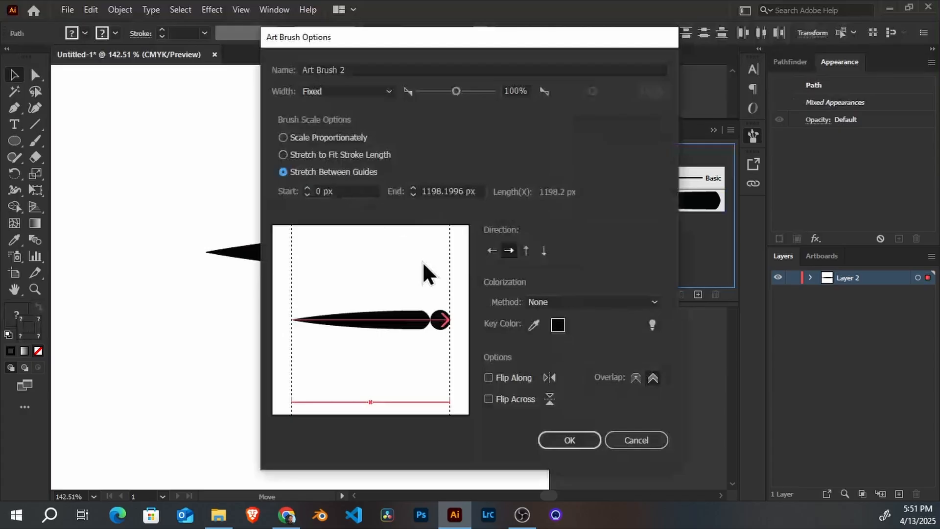
{"action": "left_click", "coordinate": [340, 94]}
{"action": "left_click", "coordinate": [345, 105]}
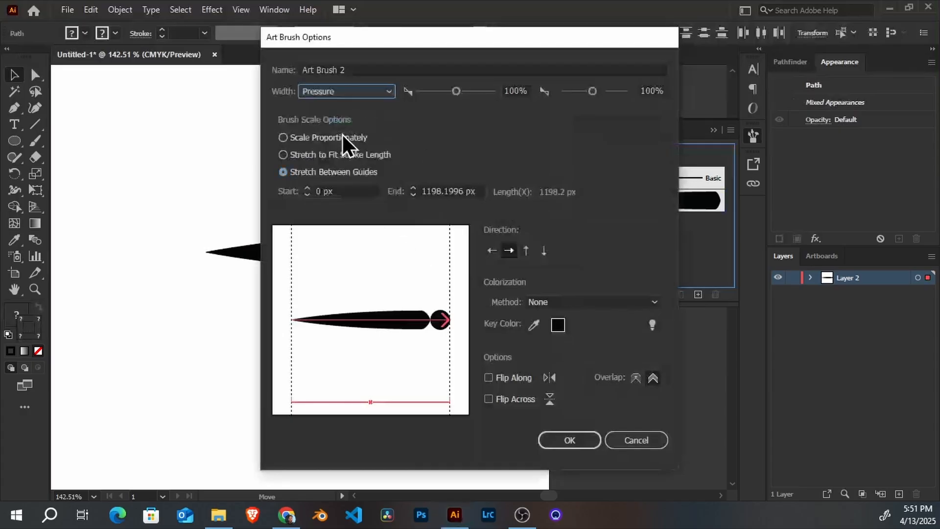
{"action": "key", "text": "Tab"}
{"action": "key", "text": "Tab"}
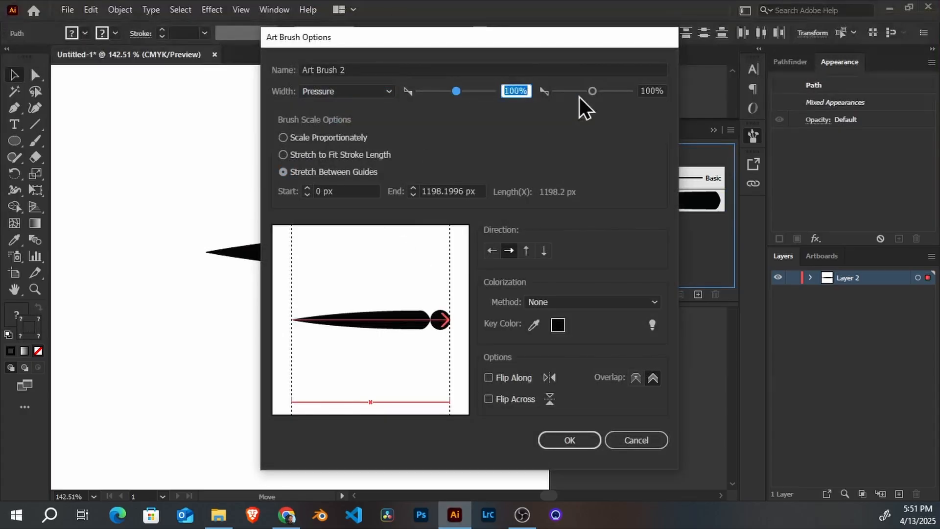
{"action": "type", "text": "1"}
Step: Move the brush's end guide to about 1058 px, where the circle begins, choose Tints colorization and save the brush
{"action": "left_click_drag", "start_coordinate": [451, 346], "coordinate": [430, 350]}
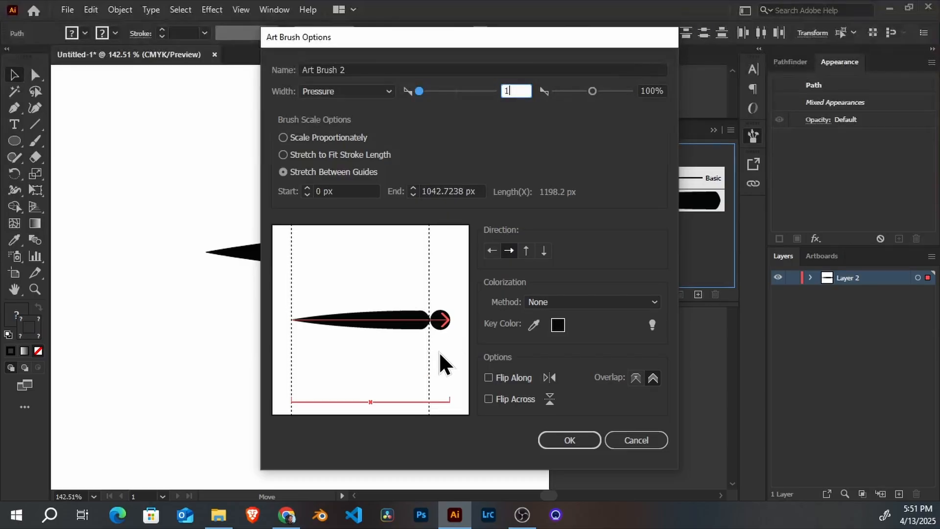
{"action": "left_click_drag", "start_coordinate": [430, 348], "coordinate": [431, 351]}
{"action": "left_click", "coordinate": [555, 300]}
{"action": "left_click", "coordinate": [576, 331]}
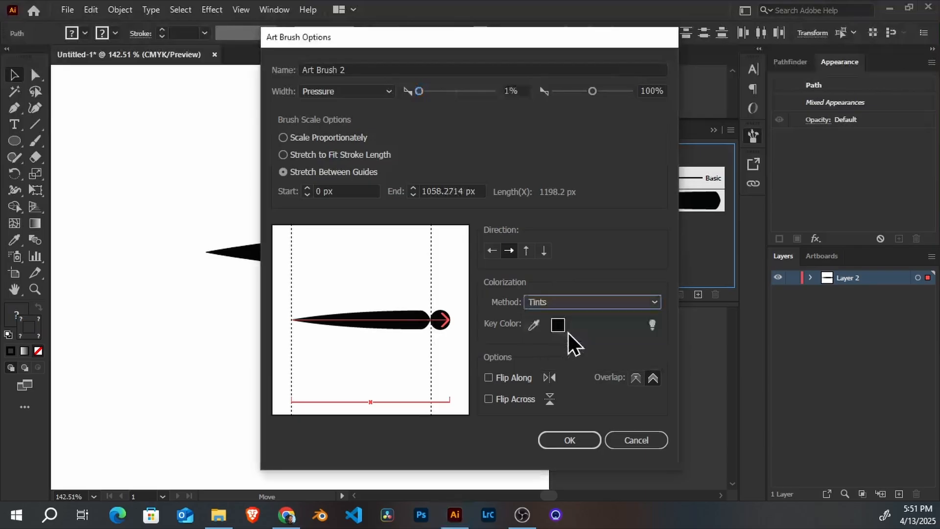
{"action": "left_click", "coordinate": [556, 437]}
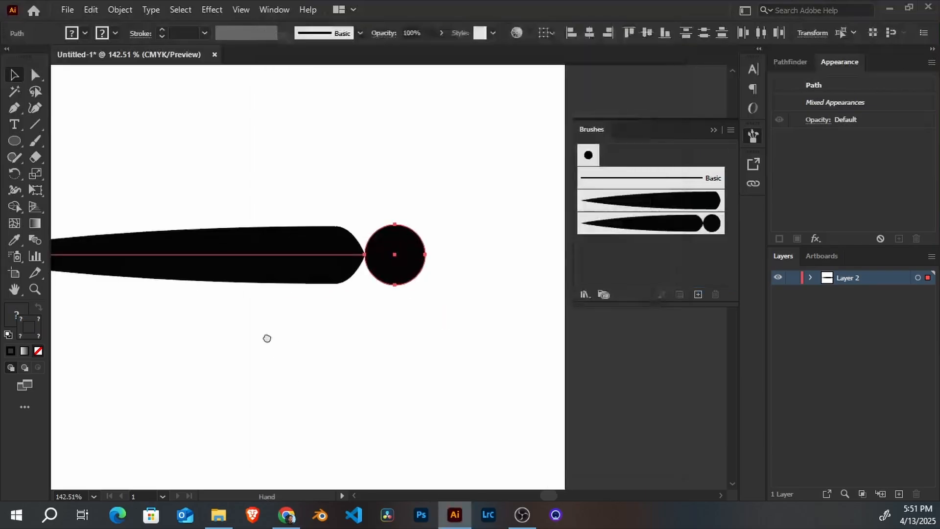
Step: Try the new ball-ended art brush with curved test strokes below the tapered artwork, and undo them
{"action": "left_click", "coordinate": [367, 308]}
{"action": "key", "text": "z"}
{"action": "mouse_move", "coordinate": [422, 292]}
{"action": "left_mouse_down"}
{"action": "mouse_move", "coordinate": [312, 354]}
{"action": "mouse_move", "coordinate": [355, 311]}
{"action": "left_mouse_up"}
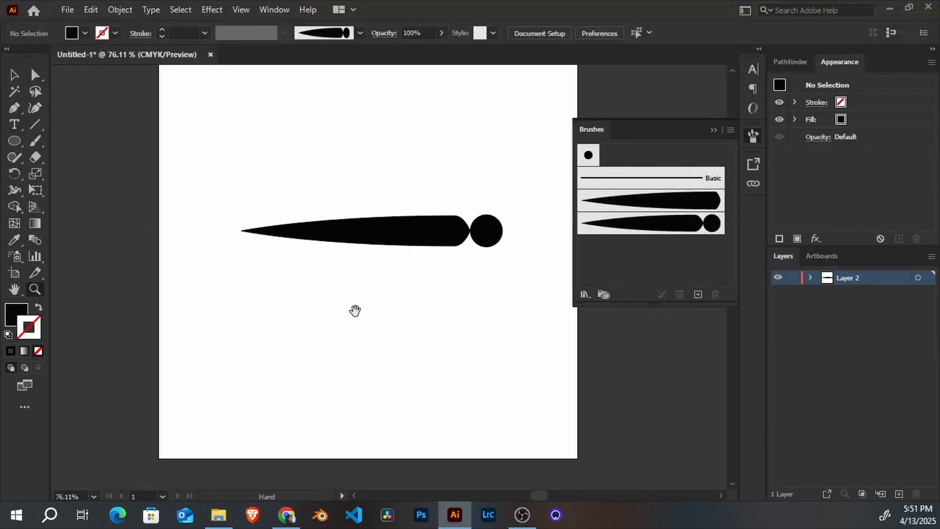
{"action": "key", "text": "b"}
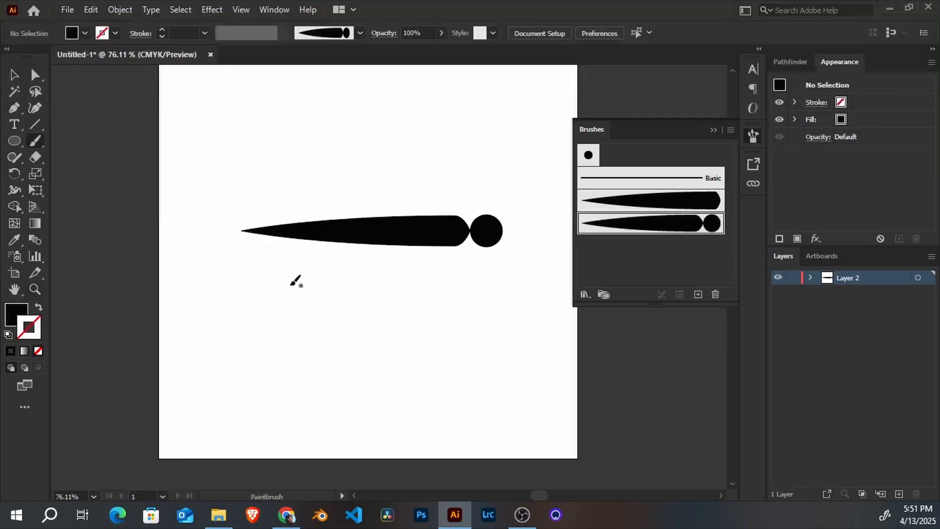
{"action": "mouse_move", "coordinate": [290, 284]}
{"action": "left_mouse_down"}
{"action": "mouse_move", "coordinate": [397, 394]}
{"action": "mouse_move", "coordinate": [387, 343]}
{"action": "left_mouse_up"}
{"action": "key", "text": "ctrl+z"}
{"action": "mouse_move", "coordinate": [337, 283]}
{"action": "left_mouse_down"}
{"action": "mouse_move", "coordinate": [390, 365]}
{"action": "mouse_move", "coordinate": [406, 433]}
{"action": "mouse_move", "coordinate": [542, 371]}
{"action": "left_mouse_up"}
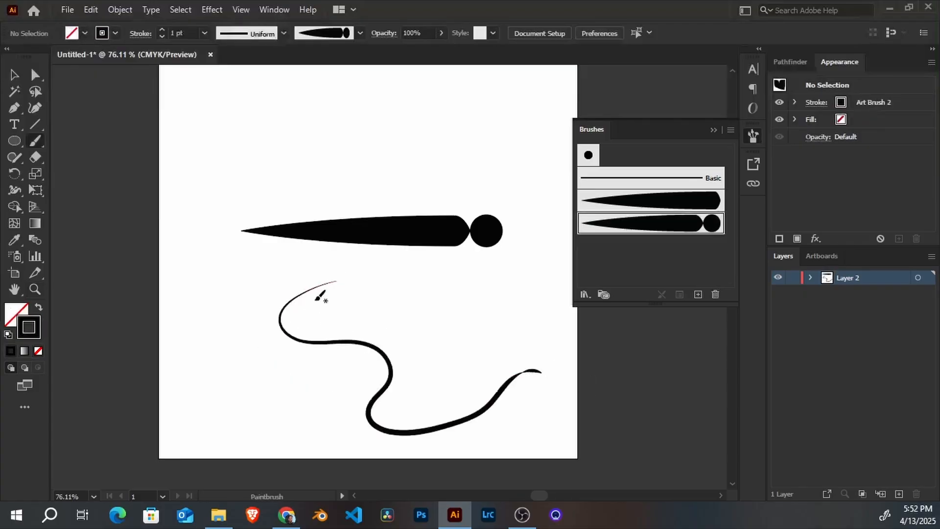
{"action": "key", "text": "ctrl+z"}
{"action": "mouse_move", "coordinate": [327, 273]}
{"action": "left_mouse_down"}
{"action": "mouse_move", "coordinate": [305, 336]}
{"action": "mouse_move", "coordinate": [376, 326]}
{"action": "mouse_move", "coordinate": [355, 389]}
{"action": "mouse_move", "coordinate": [442, 379]}
{"action": "mouse_move", "coordinate": [455, 330]}
{"action": "left_mouse_up"}
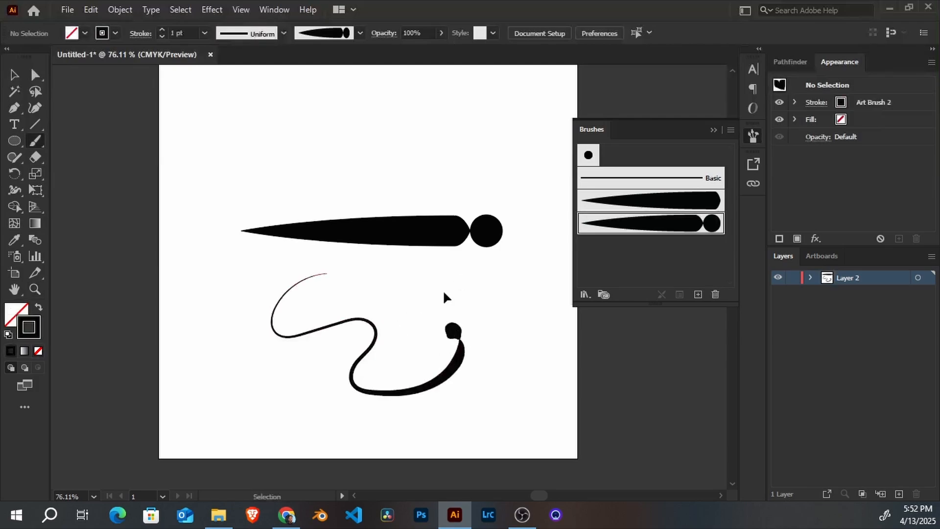
{"action": "key", "text": "ctrl+z"}
Step: Delete the tapered line and its circle from the artboard
{"action": "key", "text": "v"}
{"action": "left_click_drag", "start_coordinate": [330, 159], "coordinate": [524, 313]}
{"action": "key", "text": "Delete"}
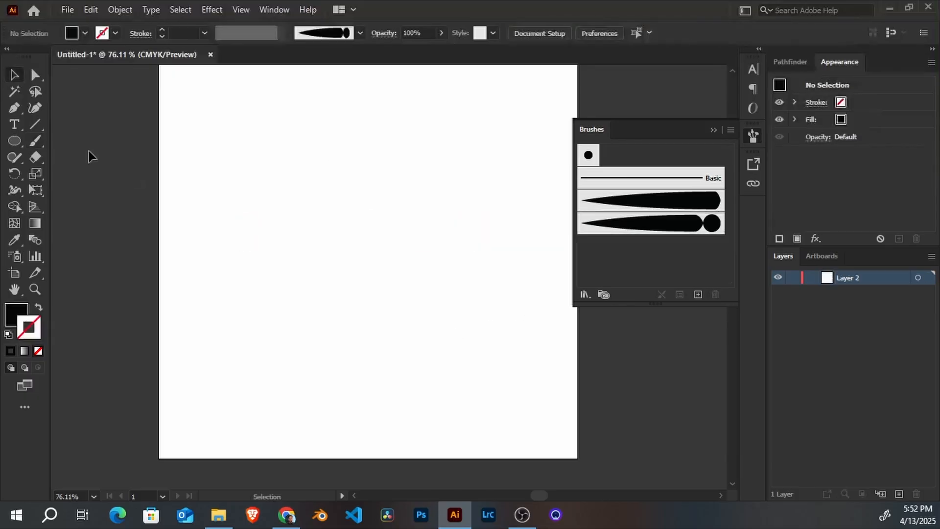
Step: Draw a black circle in the artboard's upper-left area and scale it to about 389 px in diameter
{"action": "left_click", "coordinate": [14, 141]}
{"action": "left_click_drag", "start_coordinate": [281, 214], "coordinate": [347, 279]}
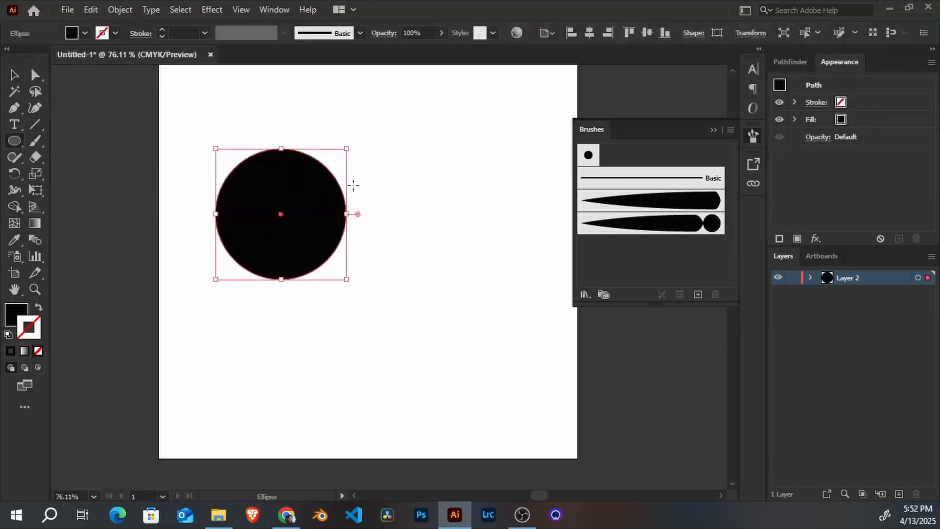
{"action": "left_click_drag", "start_coordinate": [346, 149], "coordinate": [323, 171]}
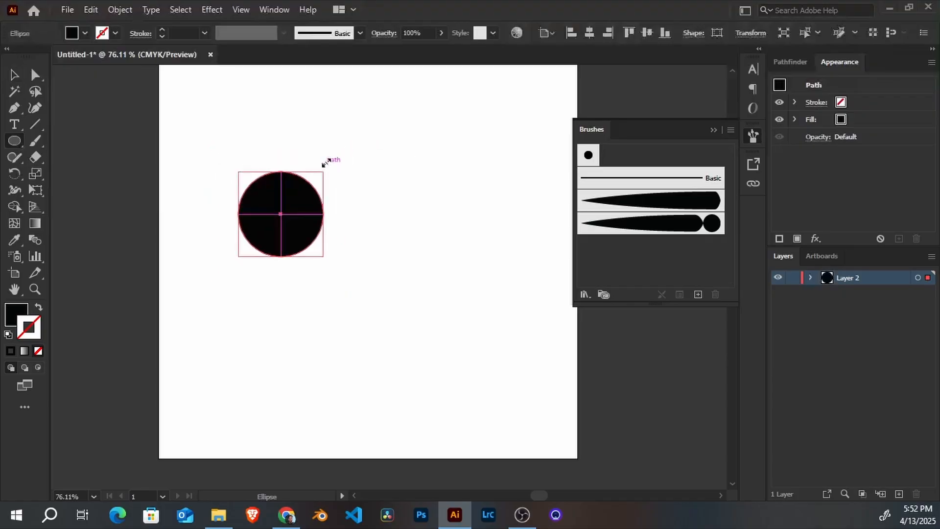
{"action": "key", "text": "c"}
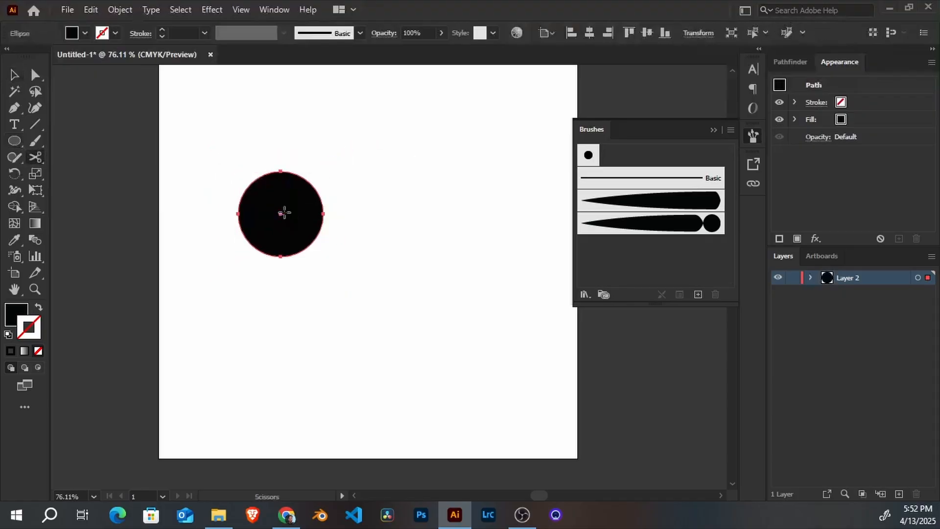
{"action": "key", "text": "plus"}
{"action": "left_click", "coordinate": [273, 216]}
{"action": "key", "text": "Return"}
Step: Duplicate the circle horizontally to the right so the copy's left edge meets the original's center
{"action": "key", "text": "v"}
{"action": "left_click_drag", "start_coordinate": [282, 218], "coordinate": [375, 221]}
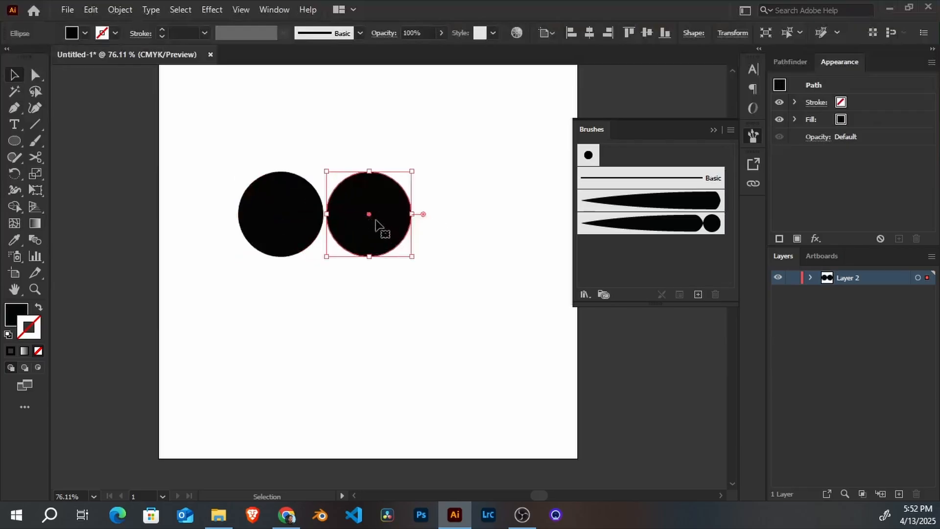
{"action": "key", "text": "ctrl+z"}
{"action": "left_click_drag", "start_coordinate": [290, 222], "coordinate": [324, 221]}
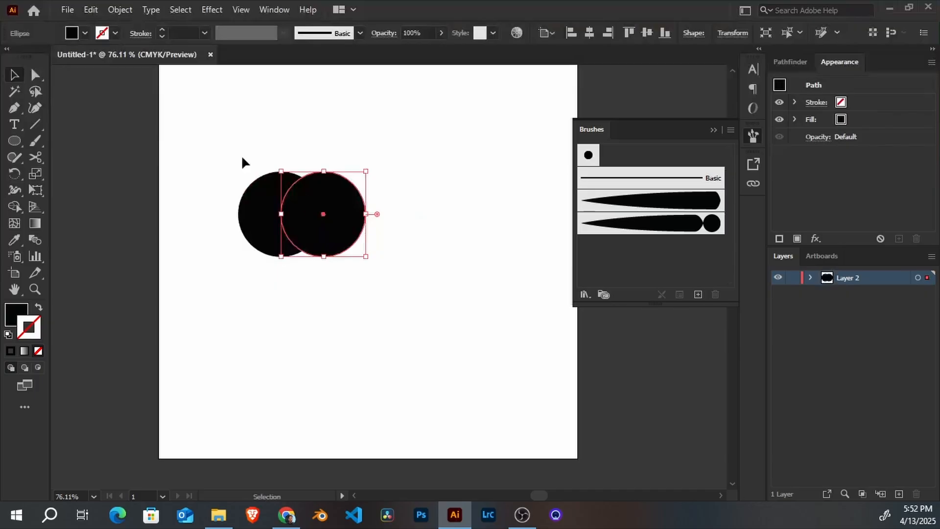
Step: Turn both circles into unfilled black outlines with a 10 pt stroke
{"action": "left_click_drag", "start_coordinate": [242, 156], "coordinate": [368, 258]}
{"action": "key", "text": "shift+x"}
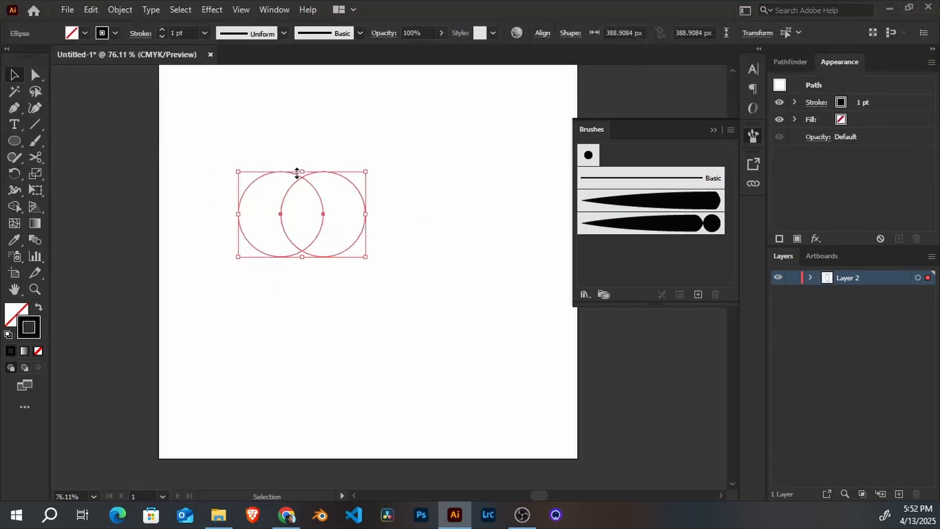
{"action": "left_click", "coordinate": [162, 30]}
{"action": "left_click", "coordinate": [162, 30]}
{"action": "left_click", "coordinate": [162, 30]}
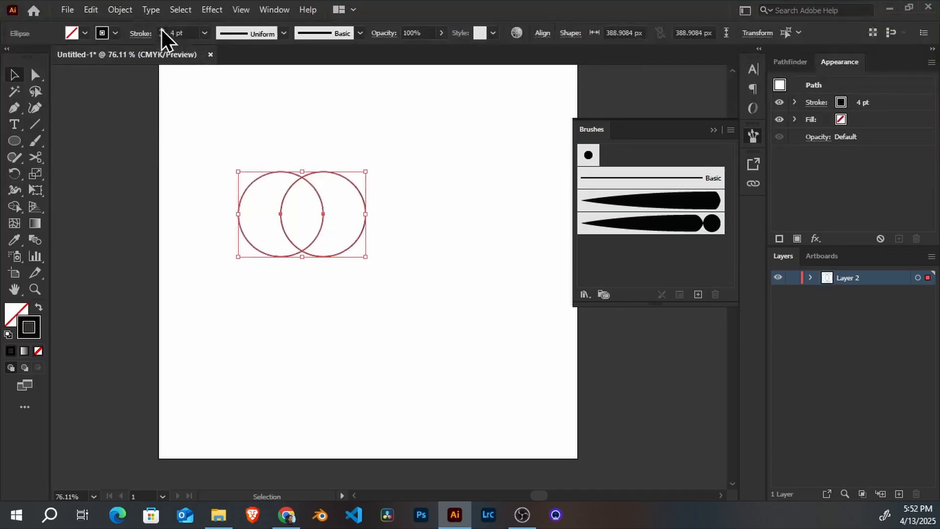
{"action": "left_click", "coordinate": [161, 29]}
{"action": "left_click", "coordinate": [162, 30]}
{"action": "left_click", "coordinate": [161, 29]}
{"action": "left_click", "coordinate": [162, 29]}
{"action": "left_click", "coordinate": [162, 29]}
{"action": "left_click", "coordinate": [162, 30]}
{"action": "left_click", "coordinate": [161, 30]}
{"action": "left_click", "coordinate": [204, 32]}
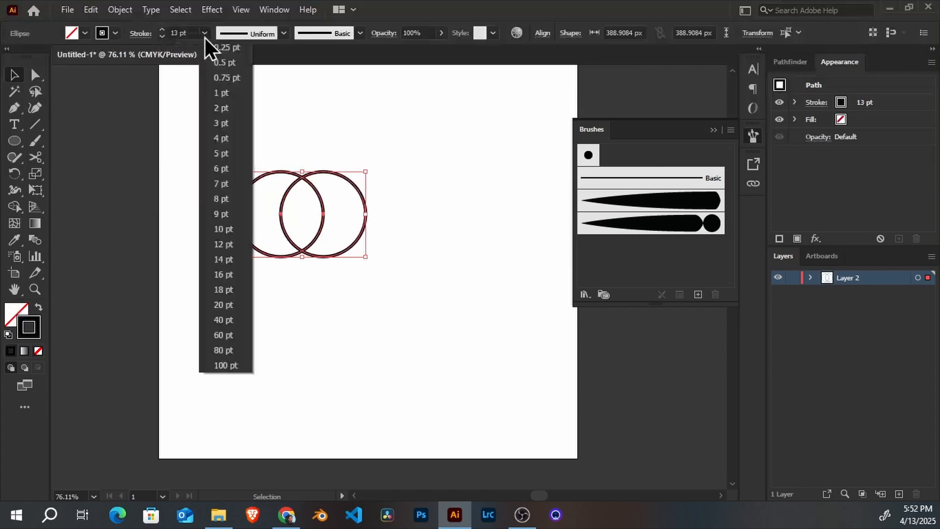
{"action": "left_click", "coordinate": [227, 229]}
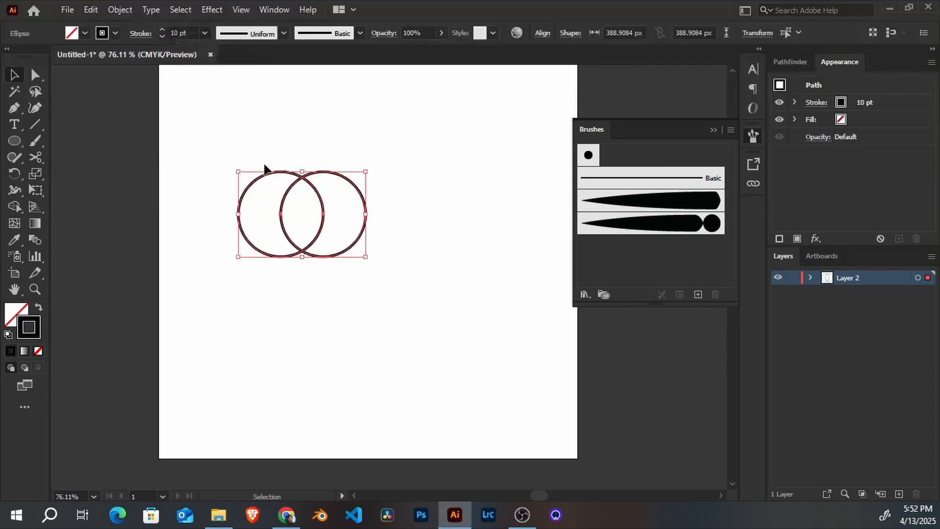
Step: Draw a rectangle over the lower half of both circles, with its top edge through their centers and its sides extending past them
{"action": "key", "text": "z"}
{"action": "left_click_drag", "start_coordinate": [248, 179], "coordinate": [333, 220]}
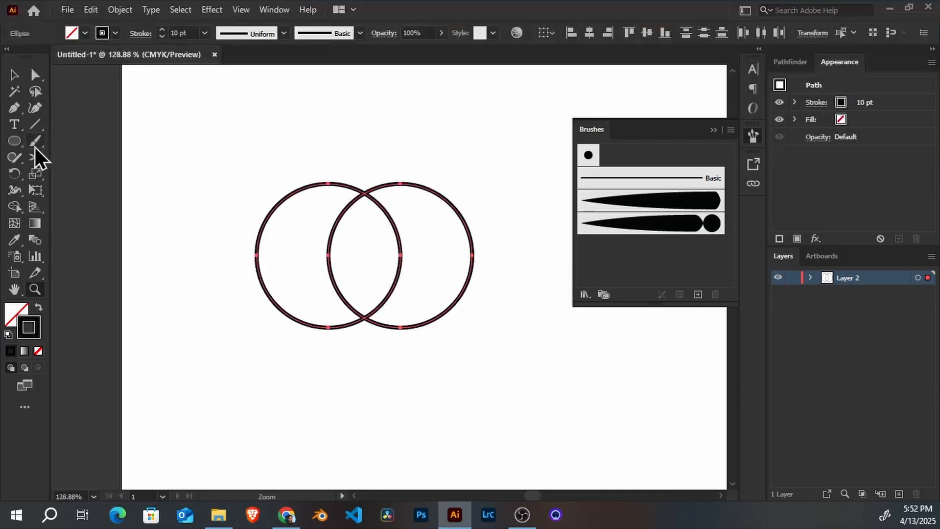
{"action": "key", "text": "m"}
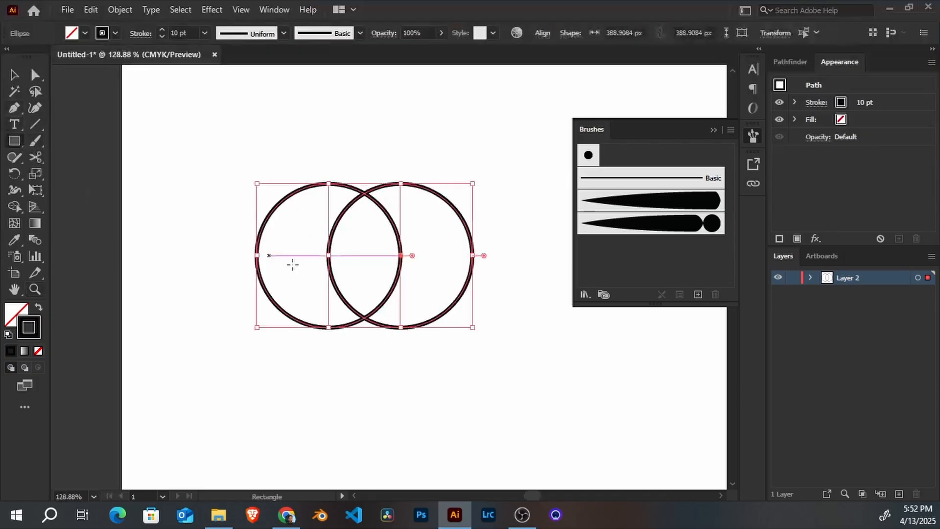
{"action": "left_click_drag", "start_coordinate": [237, 254], "coordinate": [509, 364]}
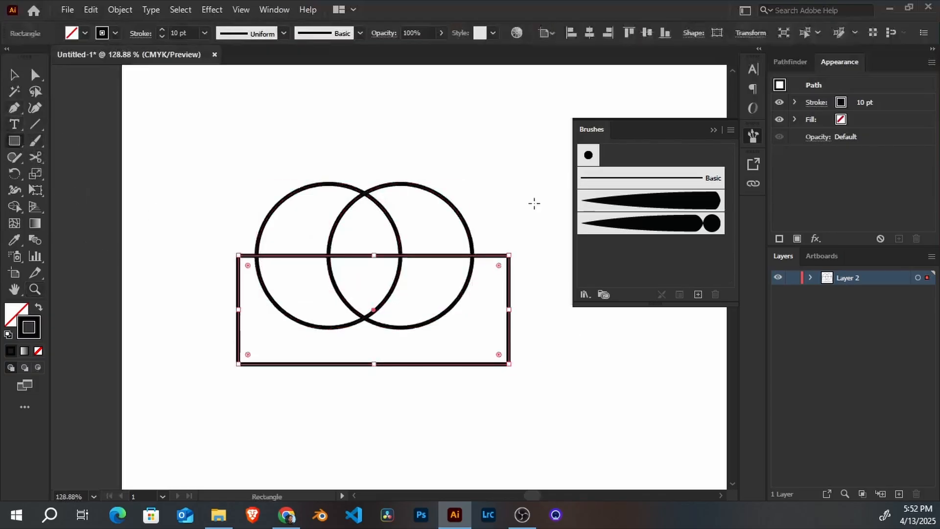
{"action": "key", "text": "v"}
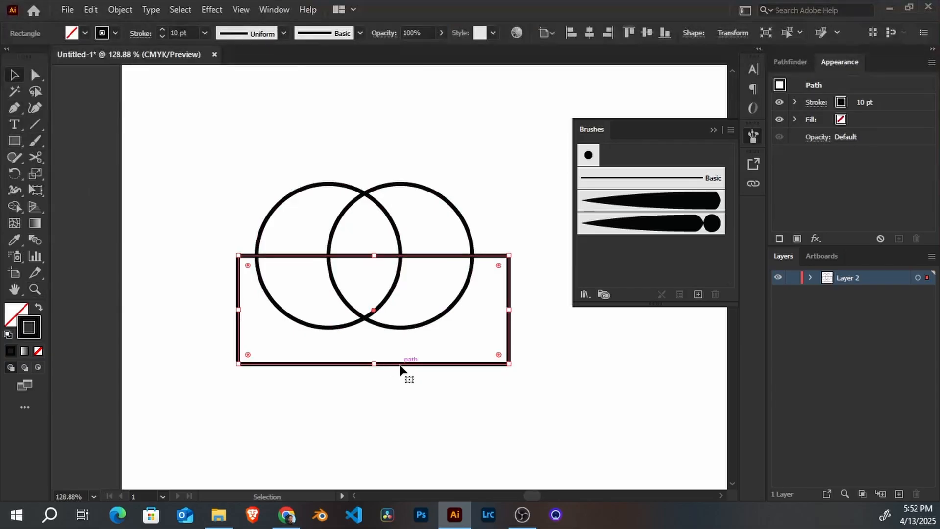
{"action": "mouse_move", "coordinate": [399, 364]}
{"action": "left_mouse_down"}
{"action": "mouse_move", "coordinate": [382, 361]}
{"action": "mouse_move", "coordinate": [384, 374]}
{"action": "mouse_move", "coordinate": [384, 334]}
{"action": "mouse_move", "coordinate": [398, 369]}
{"action": "left_mouse_up"}
Step: Try subtracting the front shapes from the rear circle with Pathfinder's Minus Front, and undo it
{"action": "key", "text": "ctrl+a"}
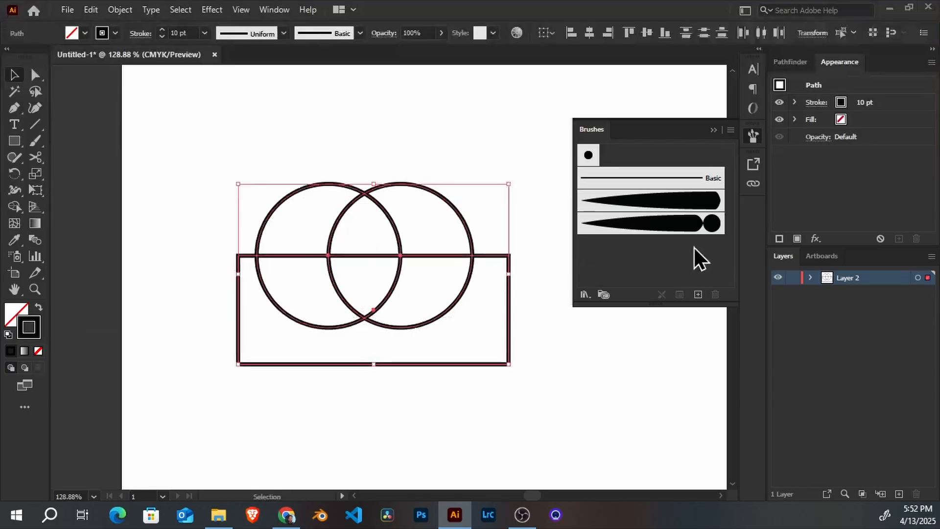
{"action": "left_click", "coordinate": [790, 62]}
{"action": "left_click", "coordinate": [806, 133]}
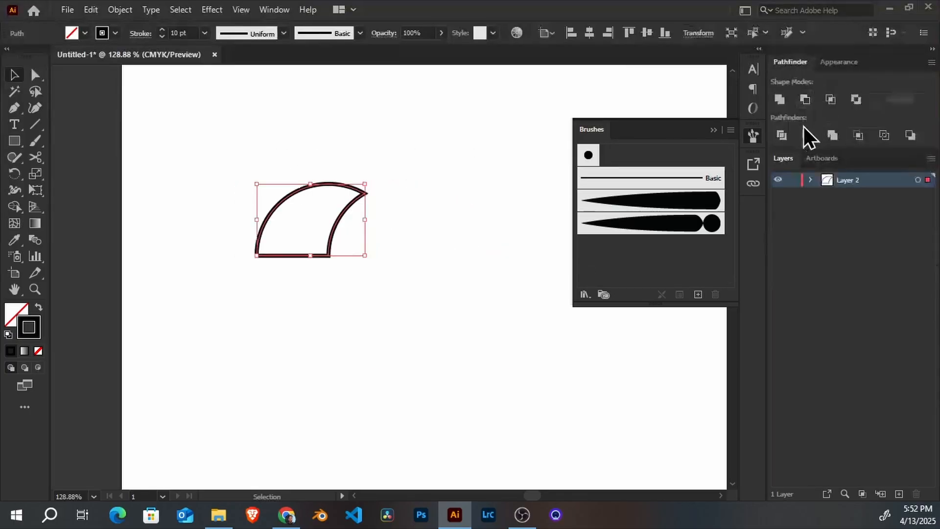
{"action": "key", "text": "ctrl+z"}
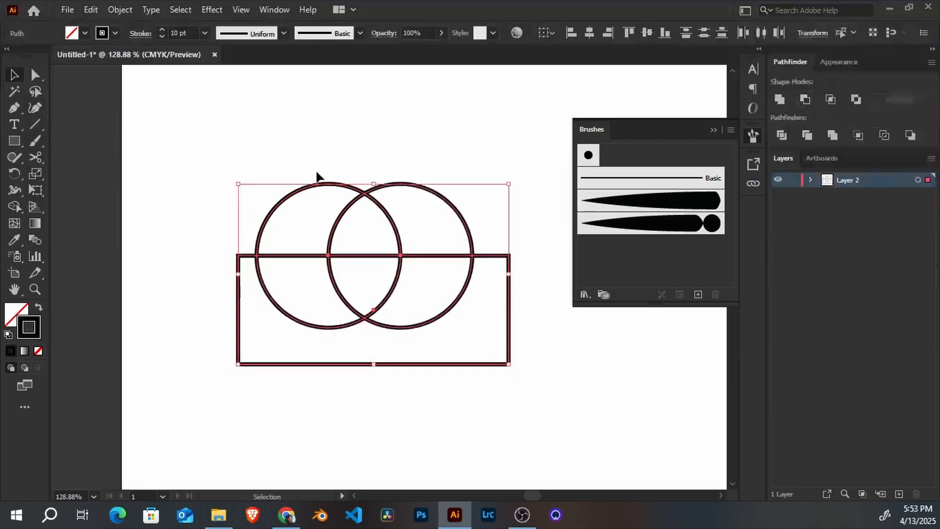
Step: Try uniting the two outlined circles with Pathfinder, and undo the result
{"action": "left_click_drag", "start_coordinate": [308, 167], "coordinate": [422, 199]}
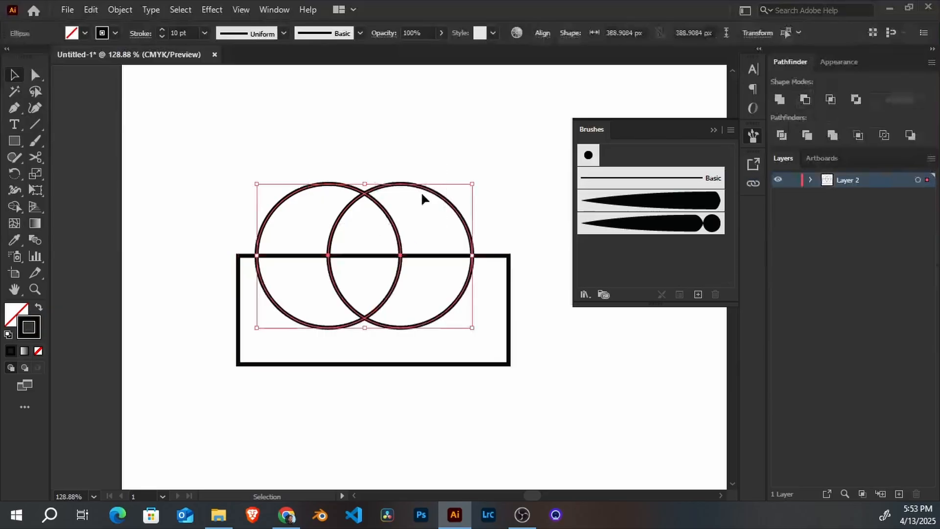
{"action": "left_click", "coordinate": [780, 100]}
{"action": "key", "text": "ctrl+z"}
{"action": "left_click", "coordinate": [498, 226]}
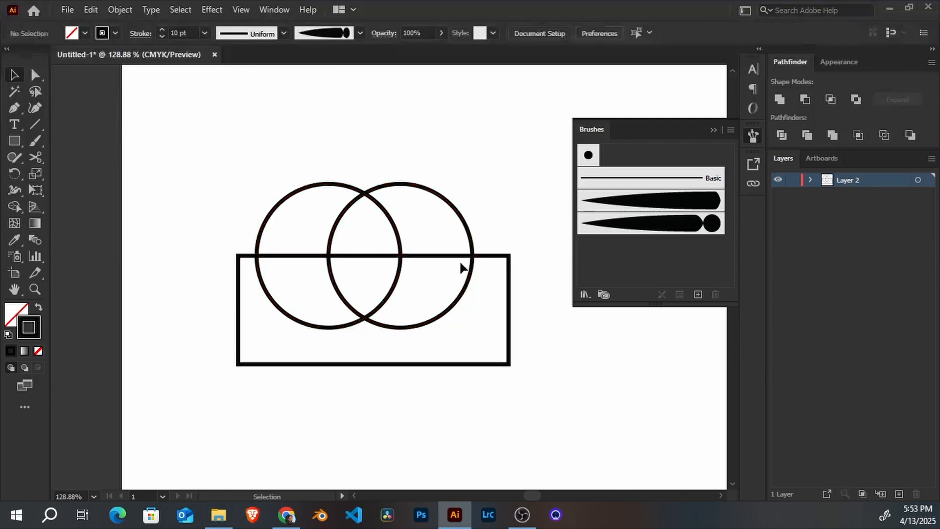
Step: Switch both circles and the rectangle to a solid black fill without a stroke
{"action": "left_click_drag", "start_coordinate": [240, 154], "coordinate": [465, 296]}
{"action": "key", "text": "shift+x"}
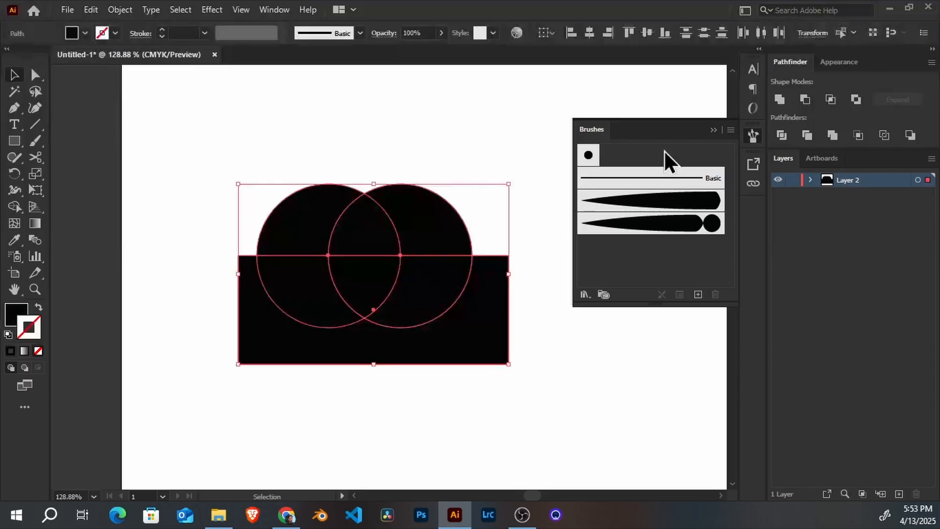
{"action": "left_click", "coordinate": [780, 100]}
{"action": "left_click", "coordinate": [419, 139]}
Step: Unite the two overlapping black circles into a single shape, leaving the rectangle separate
{"action": "left_click_drag", "start_coordinate": [328, 164], "coordinate": [457, 227]}
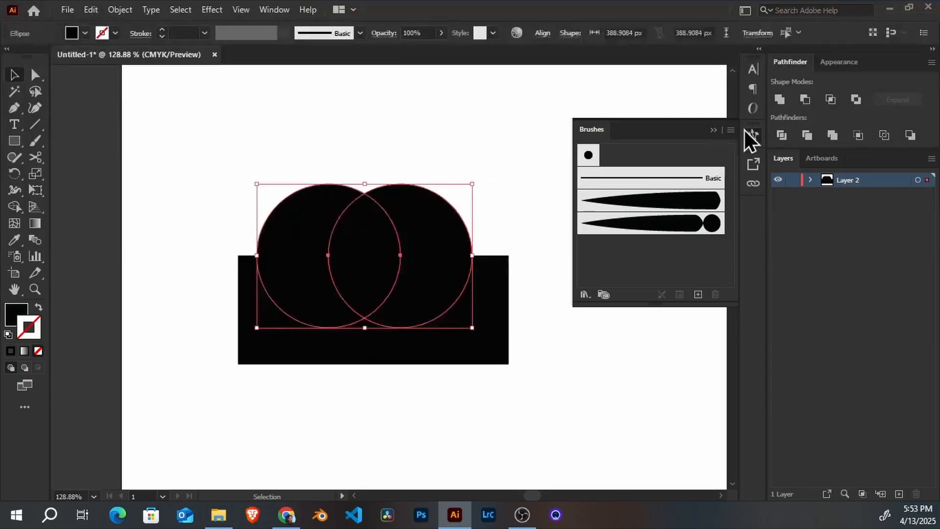
{"action": "left_click", "coordinate": [780, 100]}
{"action": "left_click", "coordinate": [433, 125]}
{"action": "left_click", "coordinate": [406, 216]}
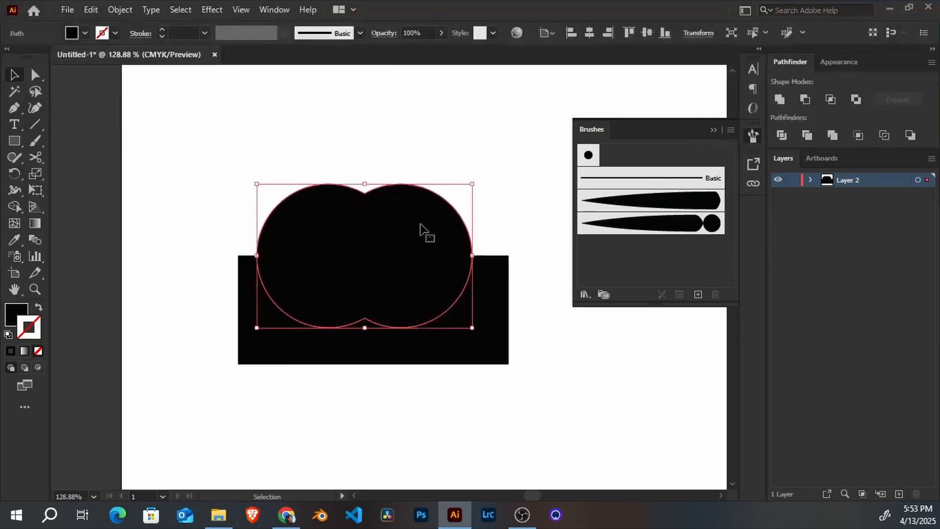
Step: Swap the united shape's fill and stroke, and undo back to the two outlined circles and the outlined rectangle
{"action": "key", "text": "shift+x"}
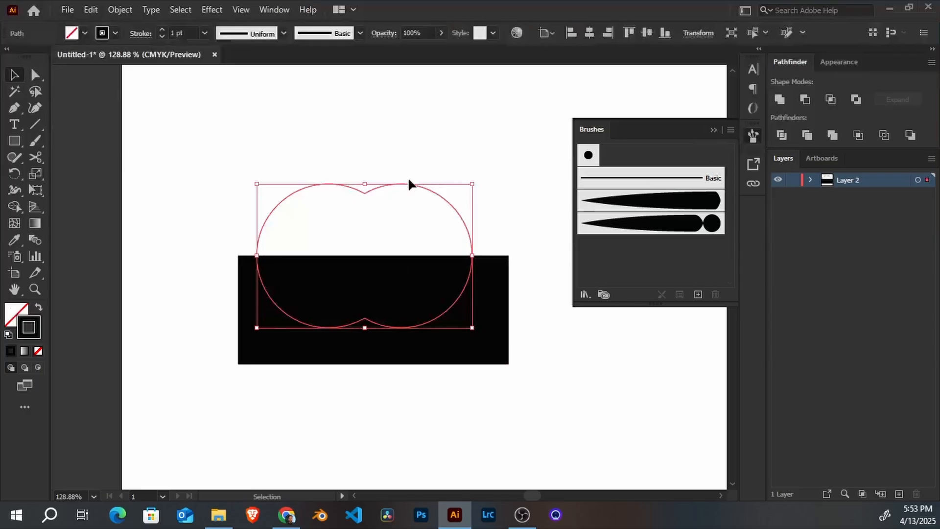
{"action": "key", "text": "ctrl+z"}
{"action": "key", "text": "ctrl+z"}
{"action": "key", "text": "ctrl+z"}
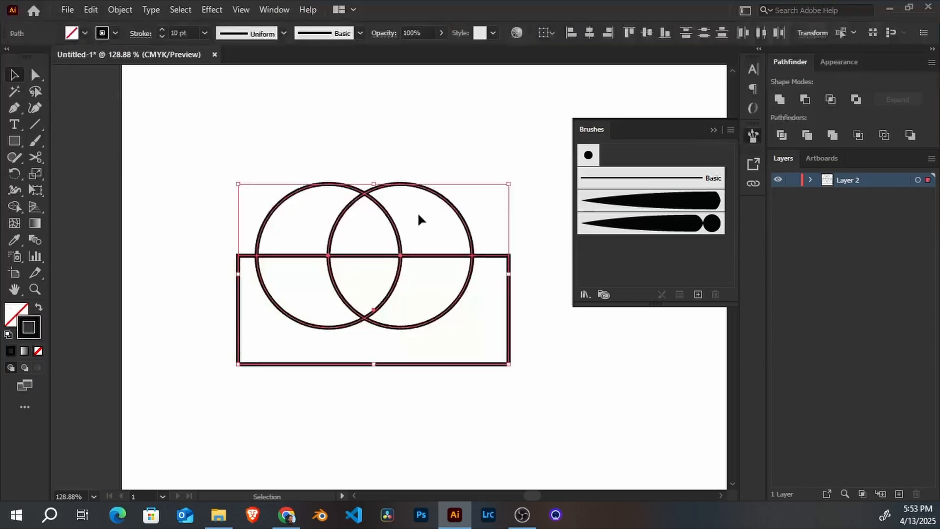
{"action": "left_click", "coordinate": [457, 141]}
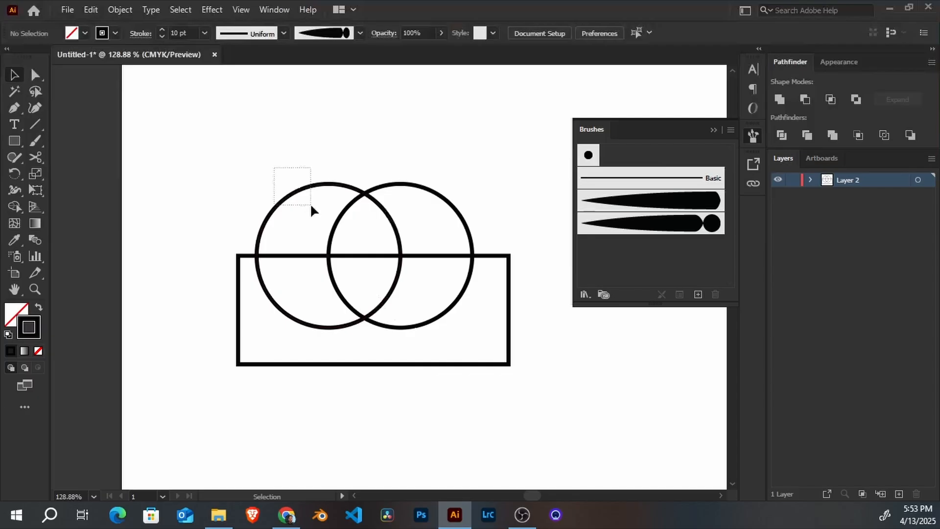
Step: Try cutting the left circle with the rectangle using Minus Front, and undo it to bring the rectangle back
{"action": "left_click_drag", "start_coordinate": [310, 203], "coordinate": [310, 204]}
{"action": "left_click", "coordinate": [340, 367], "text": "shift"}
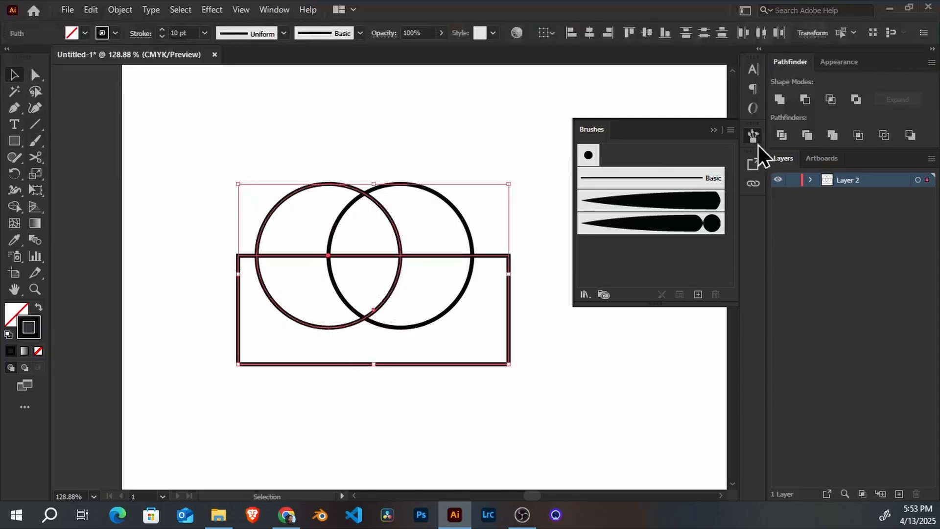
{"action": "left_click", "coordinate": [805, 100]}
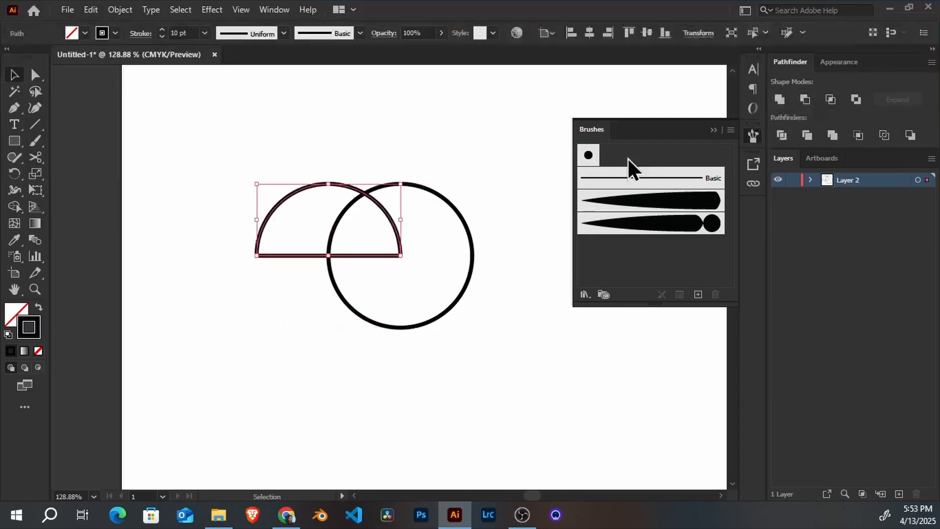
{"action": "left_click", "coordinate": [428, 209]}
{"action": "left_click", "coordinate": [14, 140]}
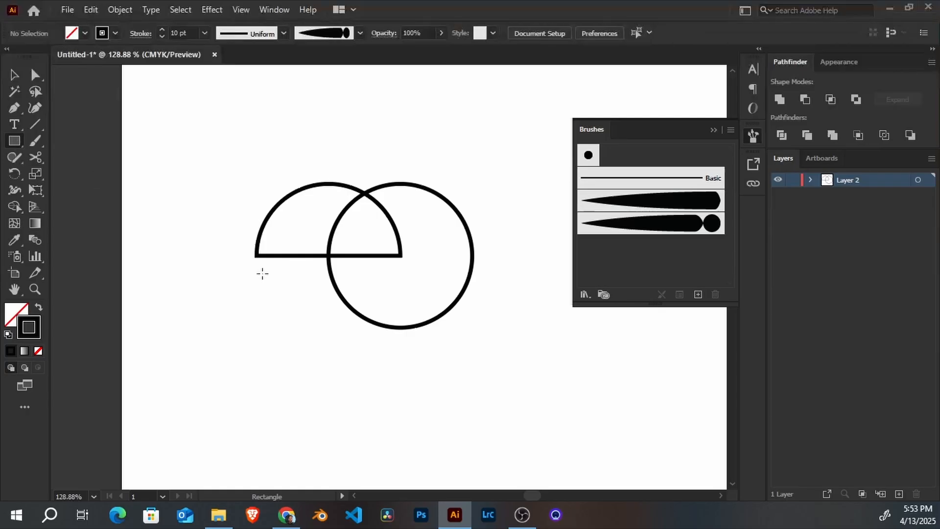
{"action": "key", "text": "ctrl+z"}
{"action": "key", "text": "ctrl+z"}
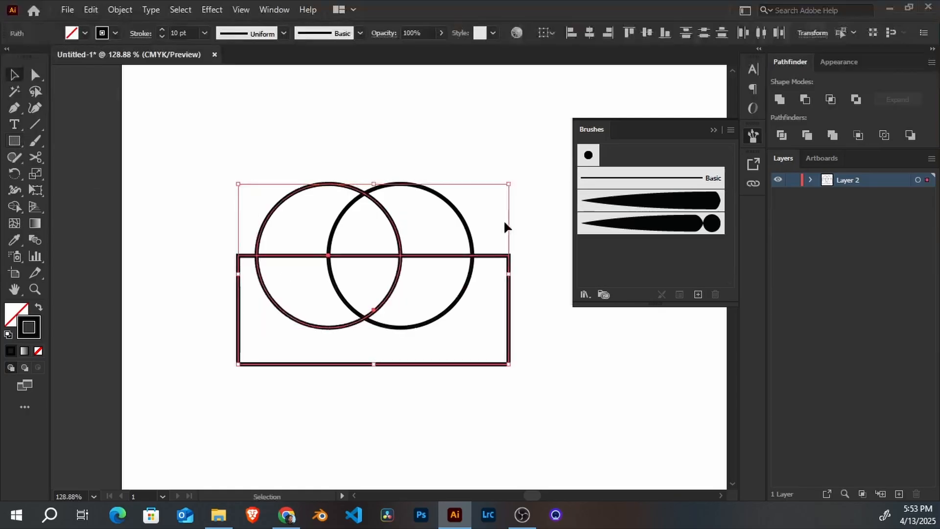
Step: Duplicate the rectangle below the circles, and subtract the original rectangle from the left circle with Minus Front
{"action": "left_click", "coordinate": [549, 299]}
{"action": "left_click_drag", "start_coordinate": [510, 321], "coordinate": [496, 433]}
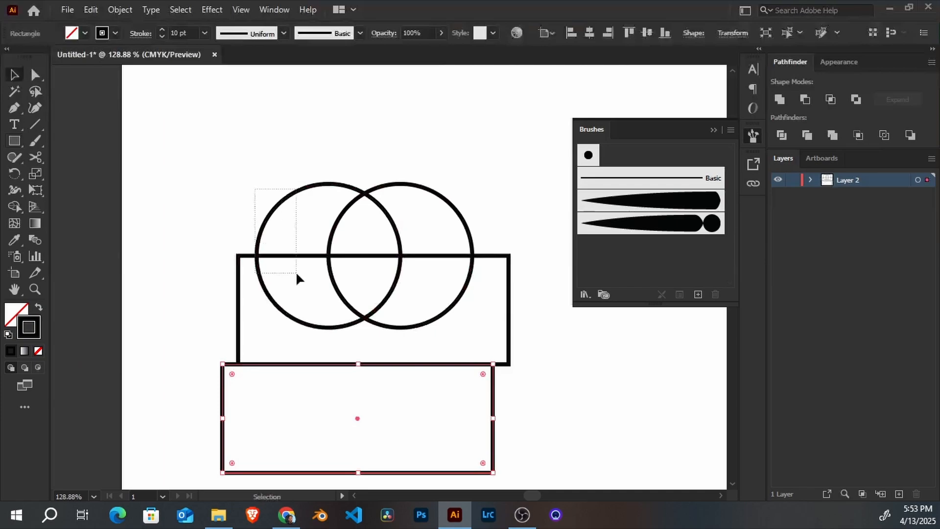
{"action": "left_click_drag", "start_coordinate": [296, 273], "coordinate": [298, 273]}
{"action": "left_click", "coordinate": [806, 102]}
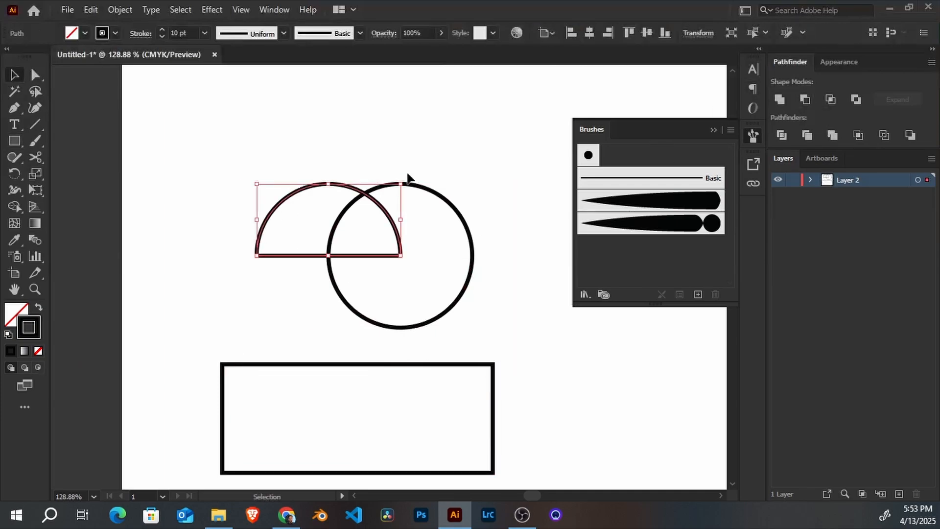
Step: Move the spare rectangle over the lower half of the right circle and subtract it with Minus Front
{"action": "left_click_drag", "start_coordinate": [403, 370], "coordinate": [429, 258]}
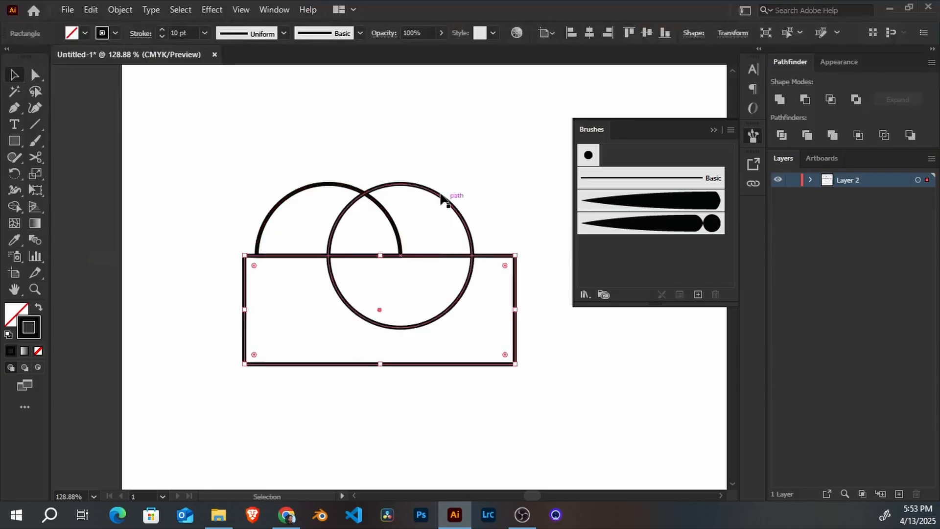
{"action": "left_click_drag", "start_coordinate": [414, 161], "coordinate": [493, 258]}
{"action": "left_click", "coordinate": [805, 96]}
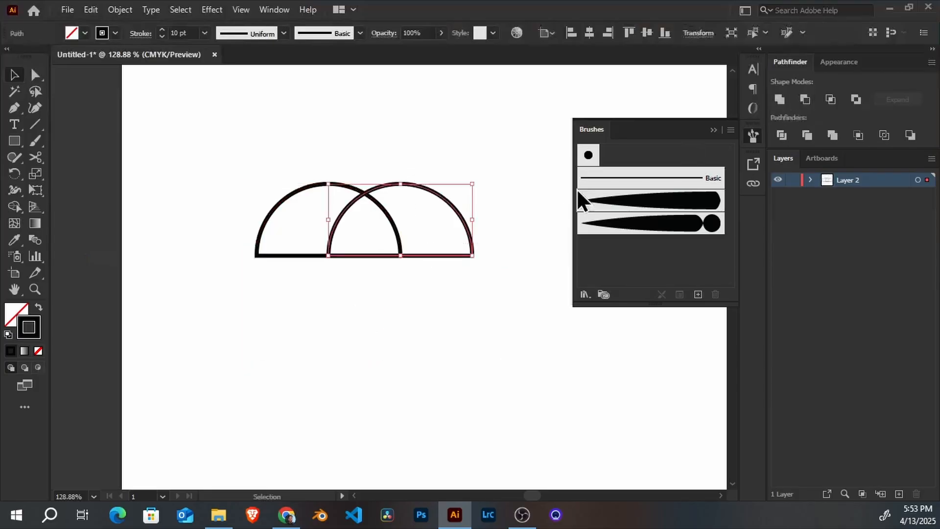
{"action": "left_click", "coordinate": [516, 252]}
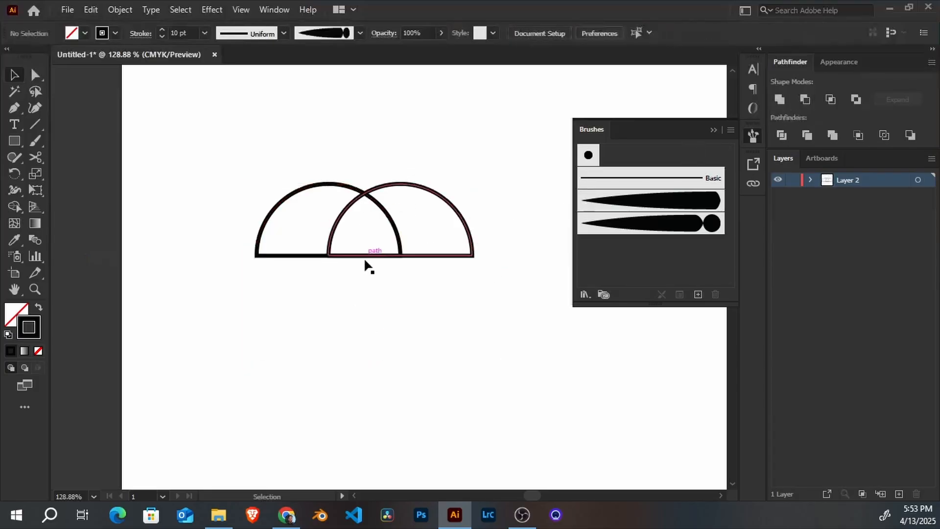
Step: Try subtracting the right half circle from the left one with Minus Front, and undo it
{"action": "left_click_drag", "start_coordinate": [314, 174], "coordinate": [428, 223]}
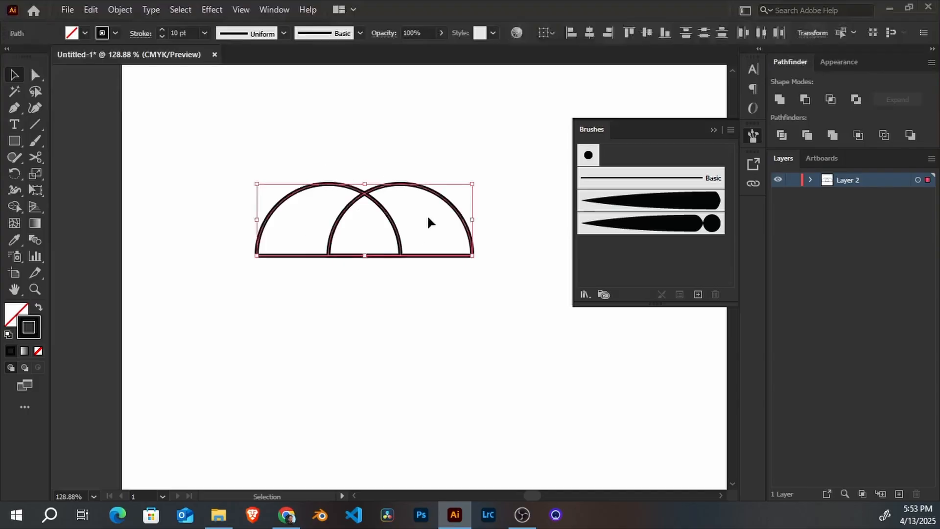
{"action": "left_click", "coordinate": [805, 100]}
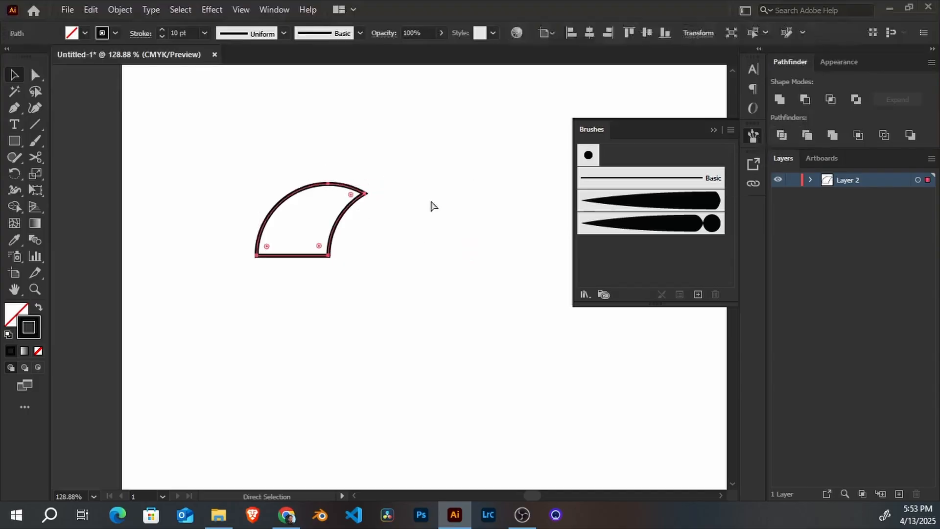
{"action": "key", "text": "ctrl+z"}
{"action": "left_click", "coordinate": [495, 178]}
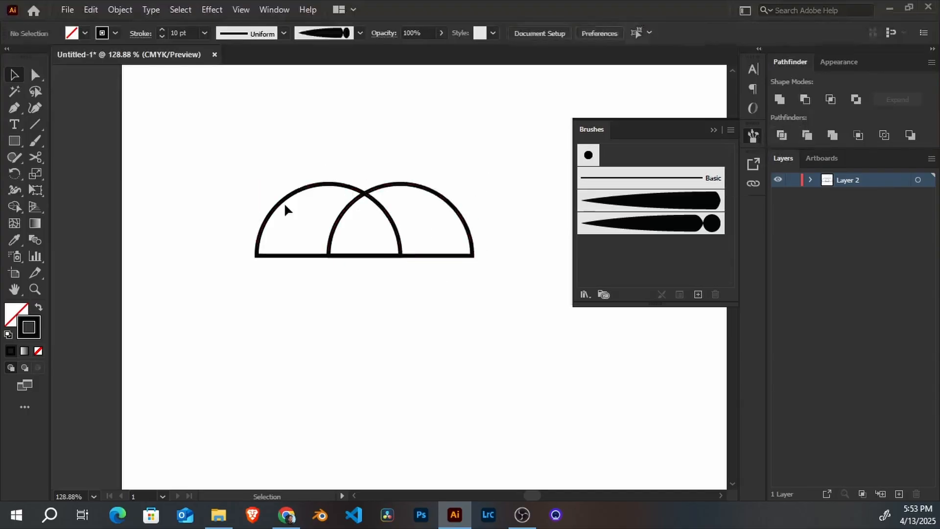
Step: Start a new Pattern Brush from the two overlapping half circles
{"action": "left_click_drag", "start_coordinate": [233, 181], "coordinate": [488, 297]}
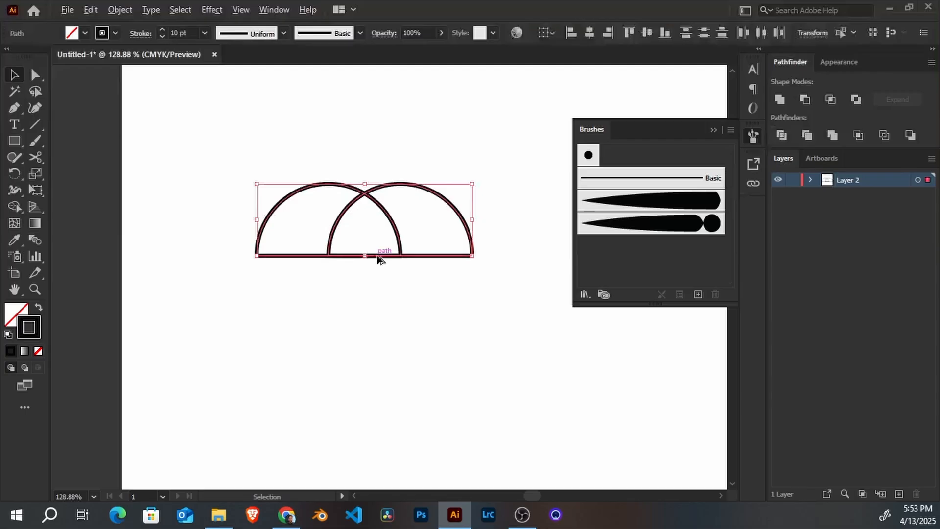
{"action": "mouse_move", "coordinate": [380, 258]}
{"action": "left_mouse_down"}
{"action": "mouse_move", "coordinate": [587, 250]}
{"action": "mouse_move", "coordinate": [640, 269]}
{"action": "left_mouse_up"}
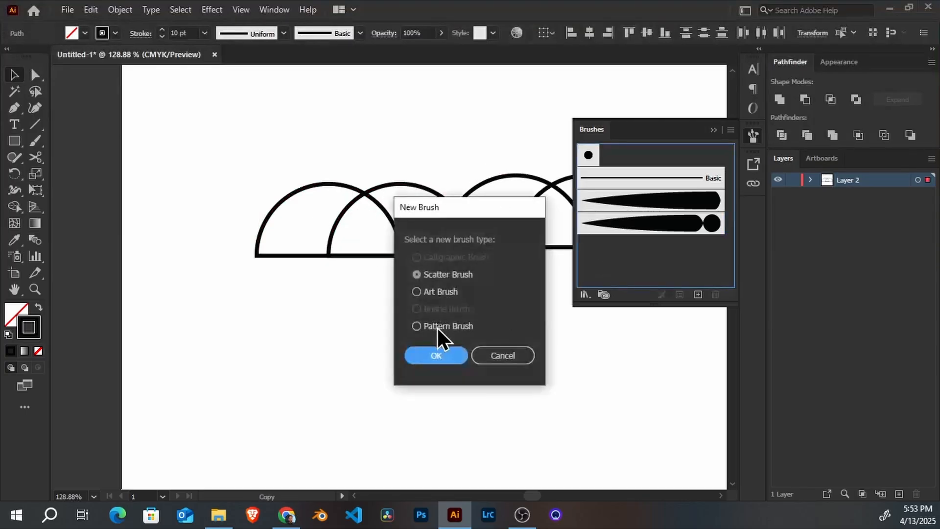
{"action": "left_click", "coordinate": [447, 354]}
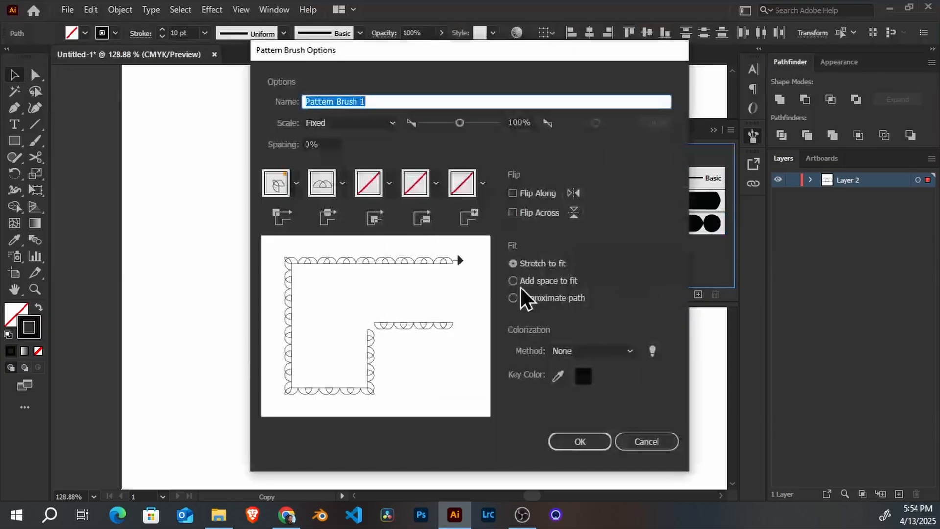
Step: Set the pattern brush's scale to Pressure with a minimum of 1%
{"action": "left_click", "coordinate": [345, 125]}
{"action": "left_click", "coordinate": [330, 168]}
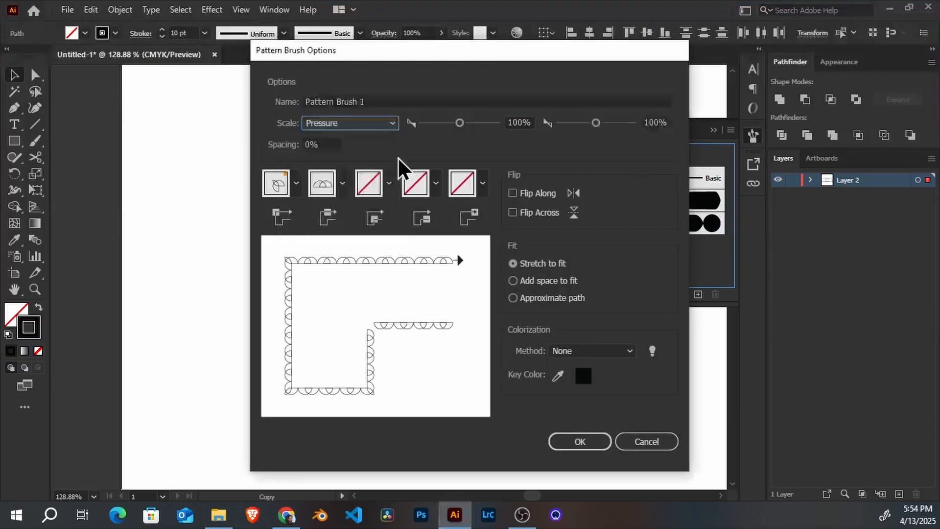
{"action": "left_click", "coordinate": [519, 122]}
{"action": "type", "text": "1"}
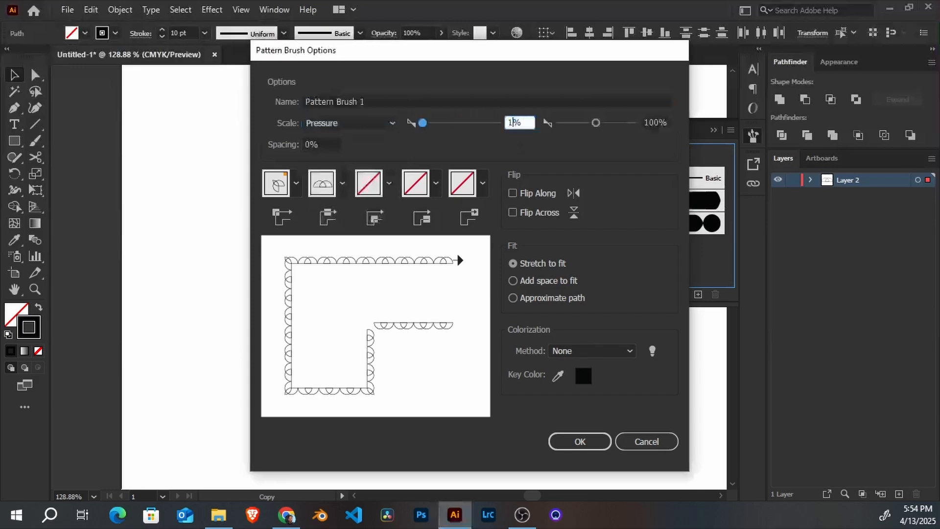
Step: Assign the Auto-Centered tile to the pattern brush's outer corner and an auto-generated tile to its inner corner
{"action": "left_click", "coordinate": [295, 184]}
{"action": "scroll", "coordinate": [289, 279], "scroll_direction": "up", "scroll_amount": 1}
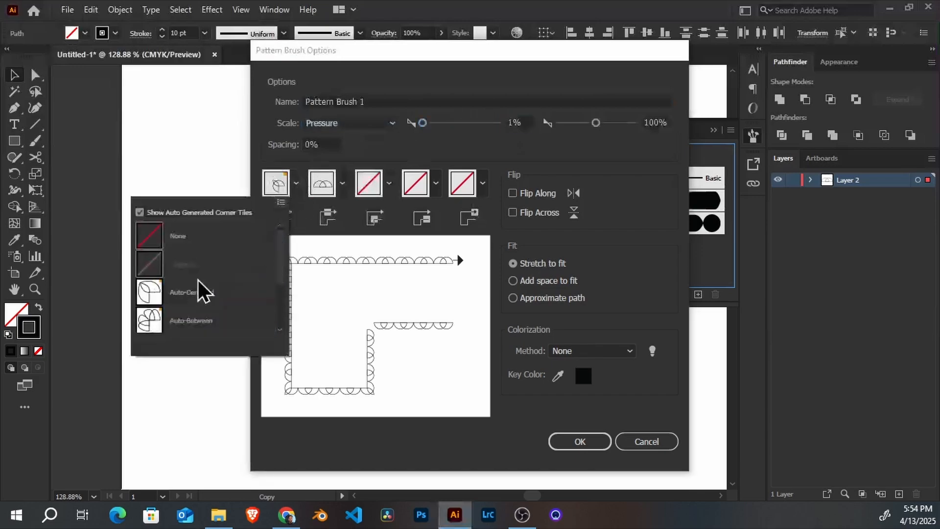
{"action": "left_click", "coordinate": [206, 289]}
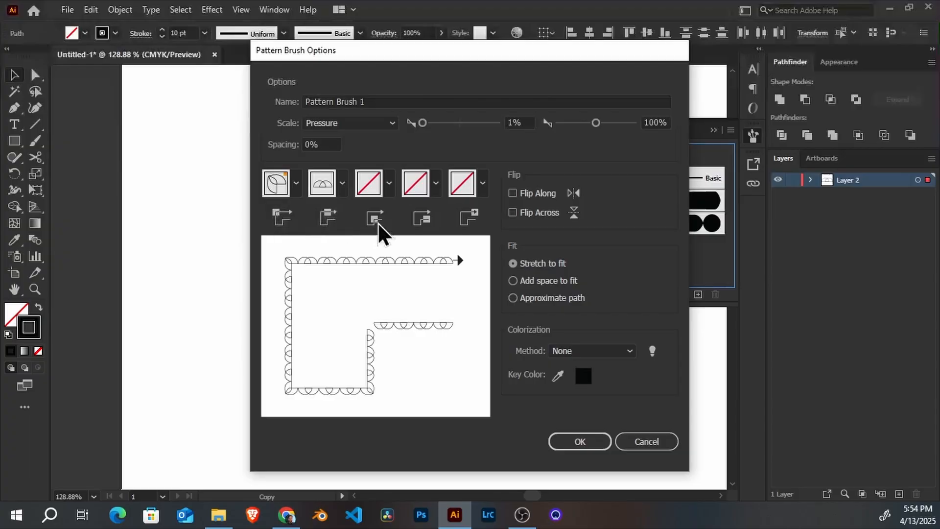
{"action": "left_click", "coordinate": [387, 184]}
{"action": "left_click", "coordinate": [280, 292]}
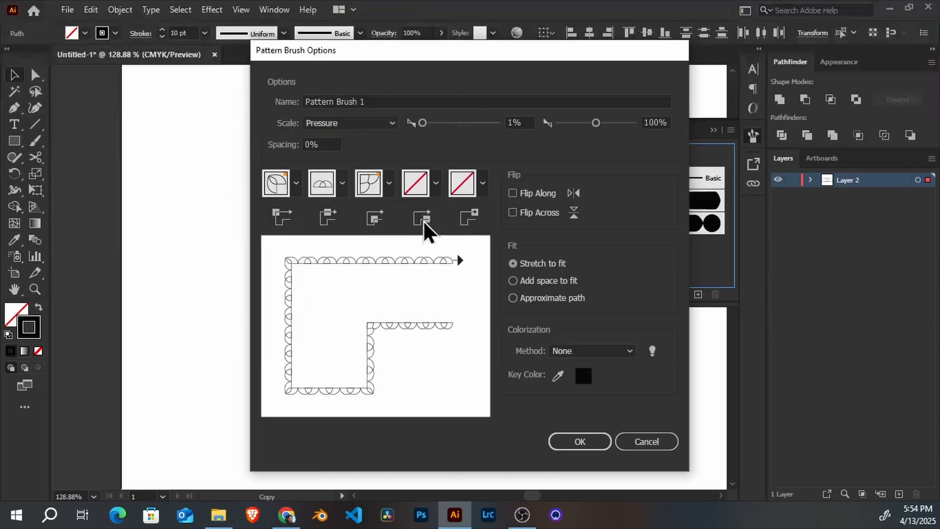
Step: Set the colorization method to Tints, test the flip options but leave them off, and create the pattern brush
{"action": "left_click", "coordinate": [607, 353]}
{"action": "left_click", "coordinate": [588, 380]}
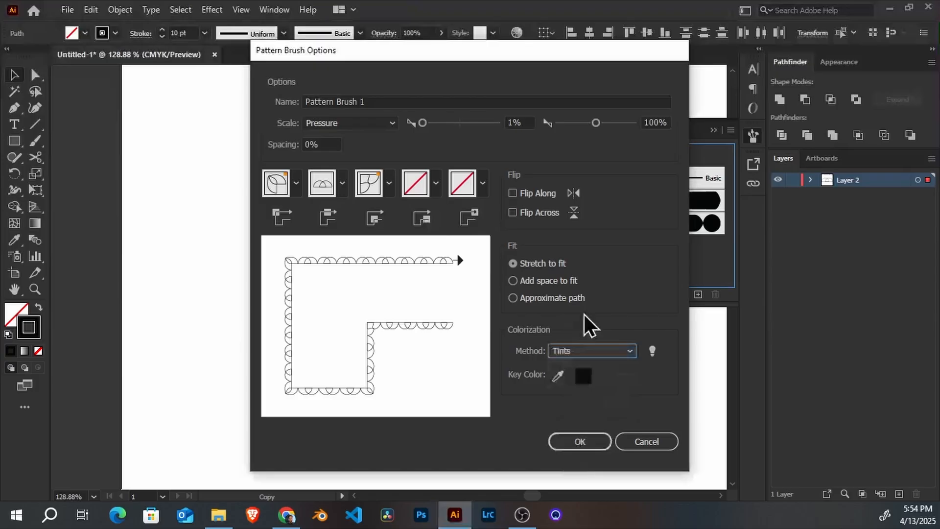
{"action": "left_click", "coordinate": [525, 197]}
{"action": "left_click", "coordinate": [521, 197]}
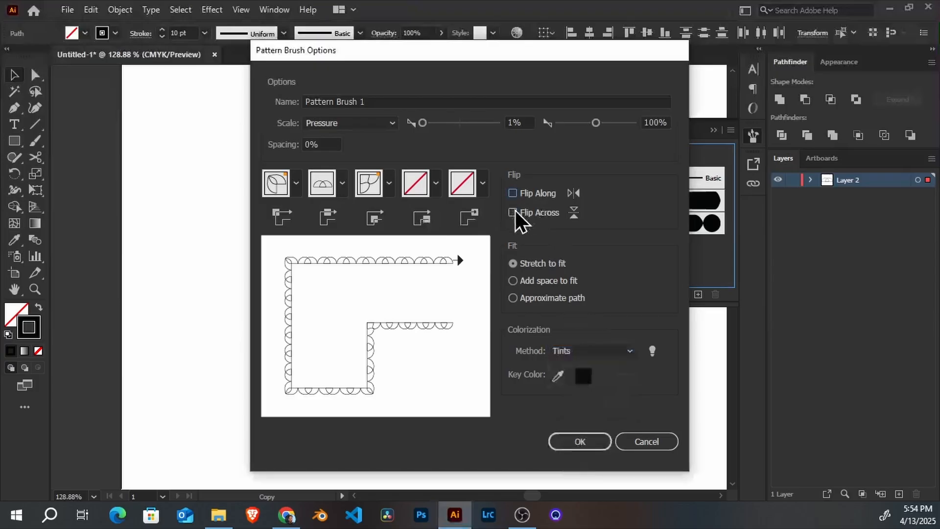
{"action": "left_click", "coordinate": [514, 212]}
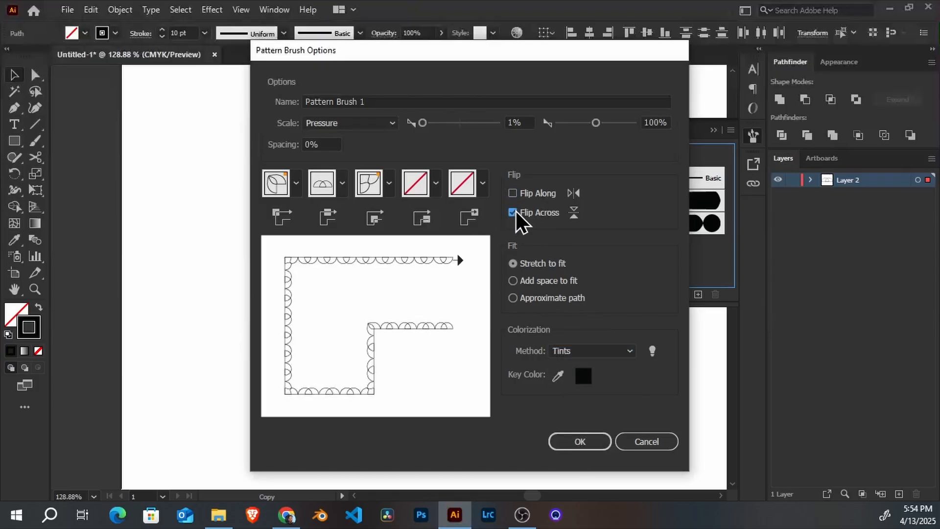
{"action": "left_click", "coordinate": [513, 212]}
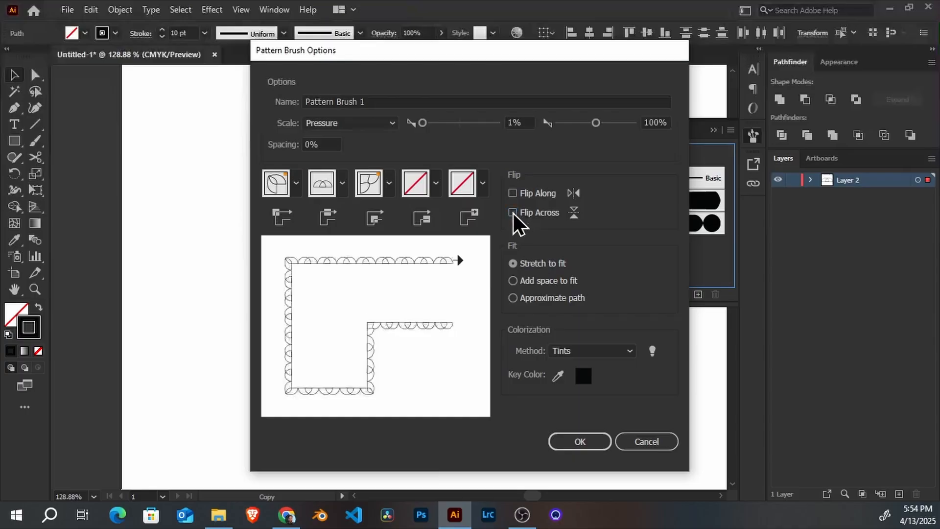
{"action": "left_click", "coordinate": [588, 444]}
Step: Paint a long S-curved test stroke below the half circles with the new pattern brush
{"action": "mouse_move", "coordinate": [489, 365]}
{"action": "left_mouse_down"}
{"action": "mouse_move", "coordinate": [394, 269]}
{"action": "mouse_move", "coordinate": [420, 260]}
{"action": "left_mouse_up"}
{"action": "left_click", "coordinate": [401, 275]}
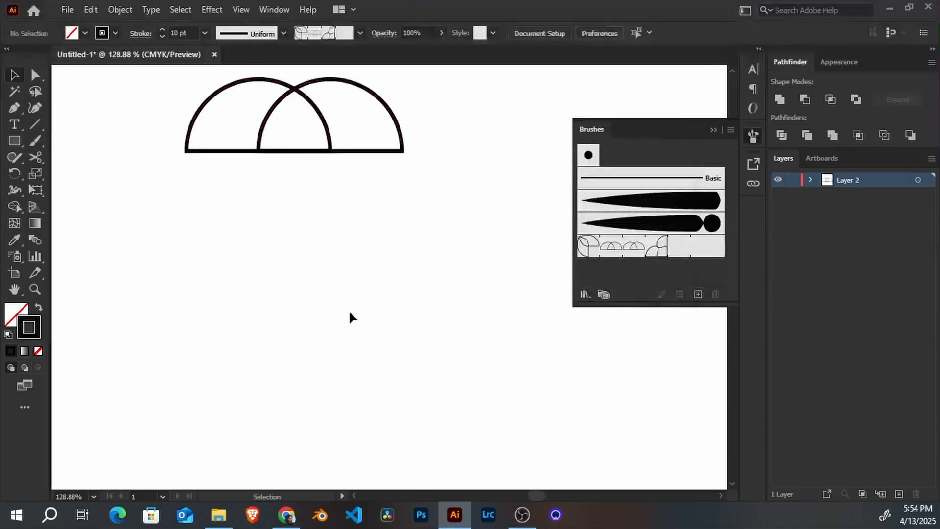
{"action": "key", "text": "b"}
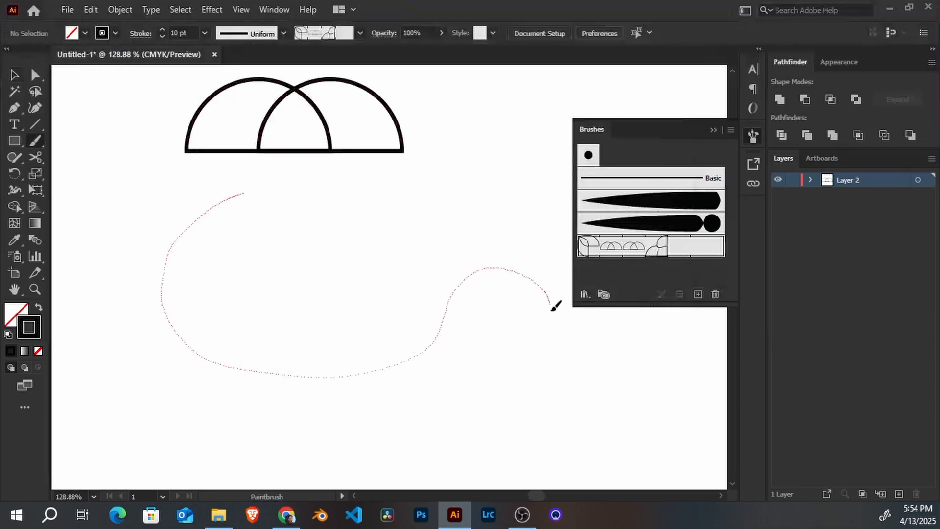
{"action": "left_click_drag", "start_coordinate": [556, 306], "coordinate": [557, 305]}
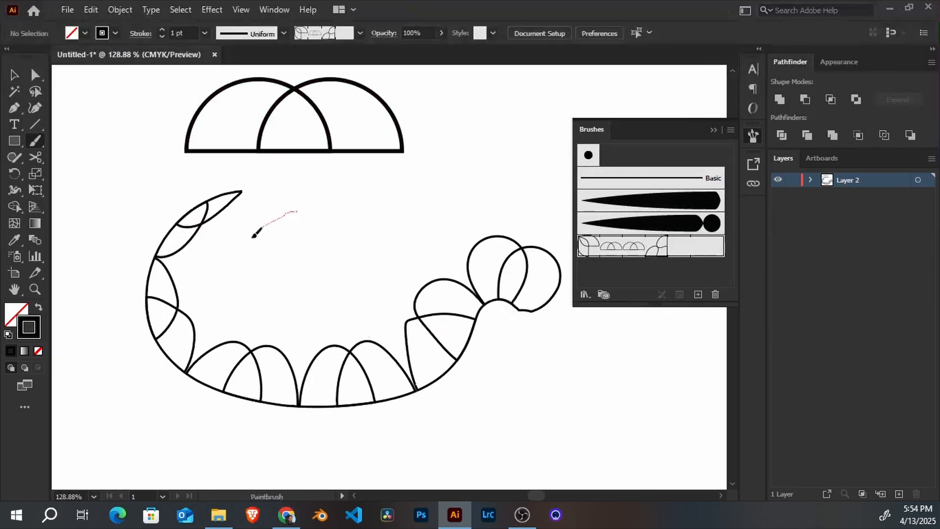
Step: Try two more short test strokes with the pattern brush, undoing each one
{"action": "left_click_drag", "start_coordinate": [322, 271], "coordinate": [436, 258]}
{"action": "key", "text": "ctrl+z"}
{"action": "left_click_drag", "start_coordinate": [391, 307], "coordinate": [406, 253]}
{"action": "key", "text": "ctrl+z"}
Step: Add the right-hand half circle to the pattern brush as its start tile and apply the change to existing strokes
{"action": "key", "text": "z"}
{"action": "left_click_drag", "start_coordinate": [514, 241], "coordinate": [410, 282]}
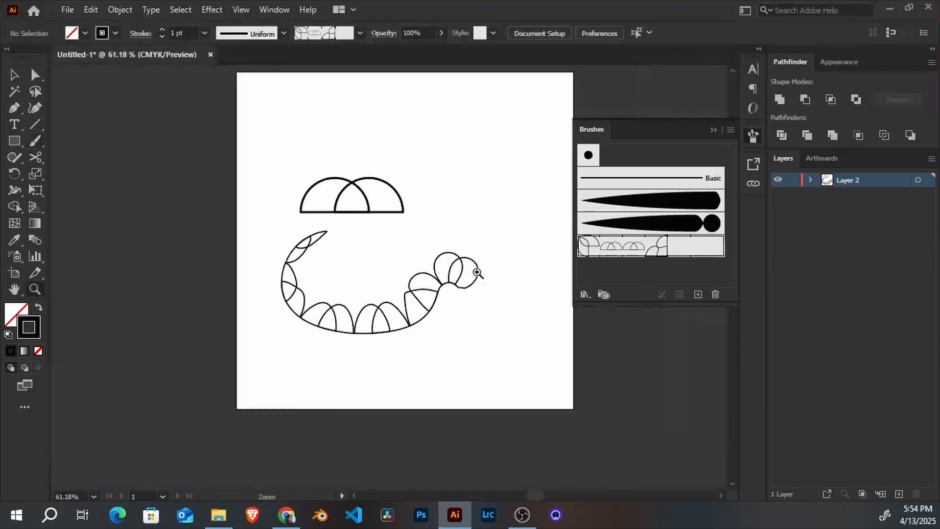
{"action": "left_click", "coordinate": [16, 141]}
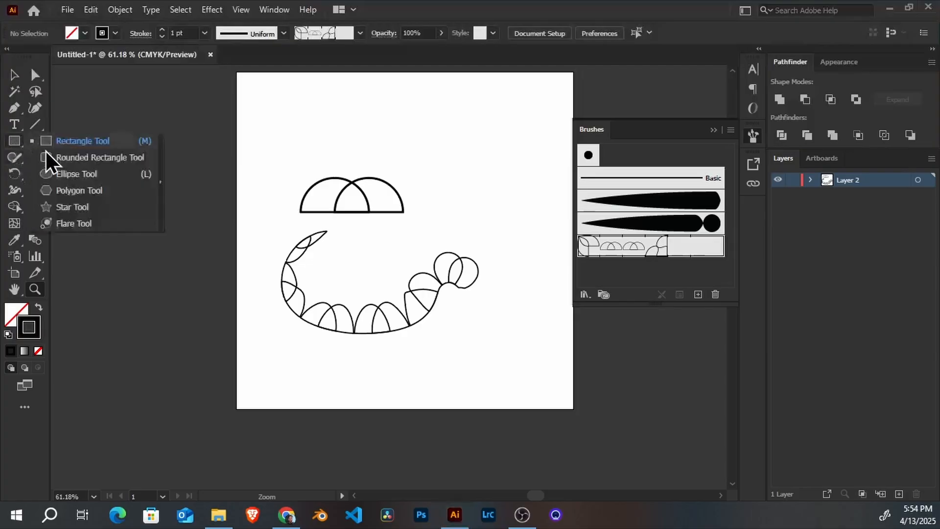
{"action": "left_click", "coordinate": [384, 155]}
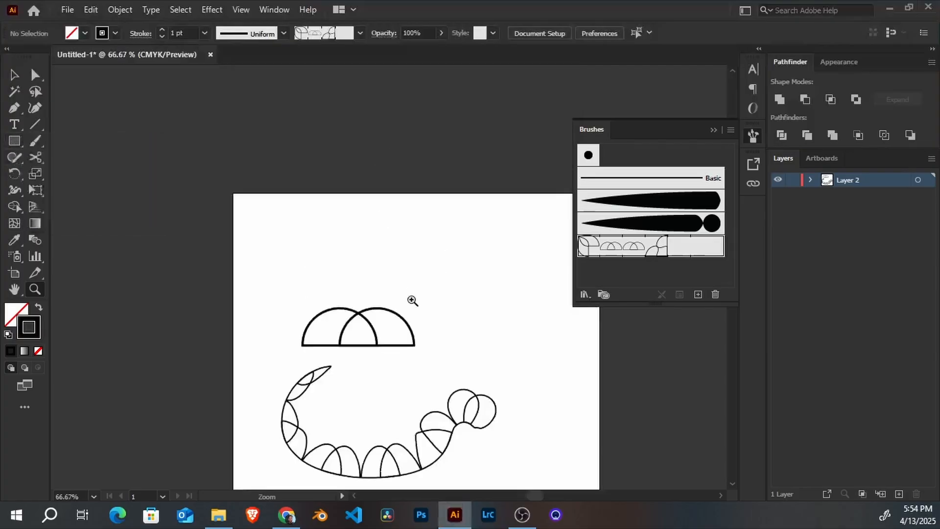
{"action": "left_click_drag", "start_coordinate": [413, 301], "coordinate": [396, 225]}
{"action": "left_click_drag", "start_coordinate": [244, 217], "coordinate": [323, 233]}
{"action": "key", "text": "a"}
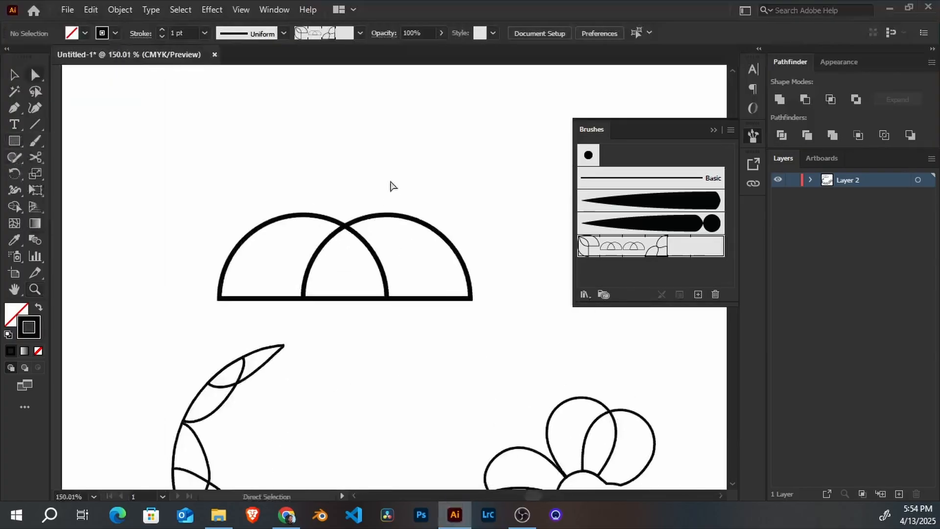
{"action": "left_click", "coordinate": [384, 218]}
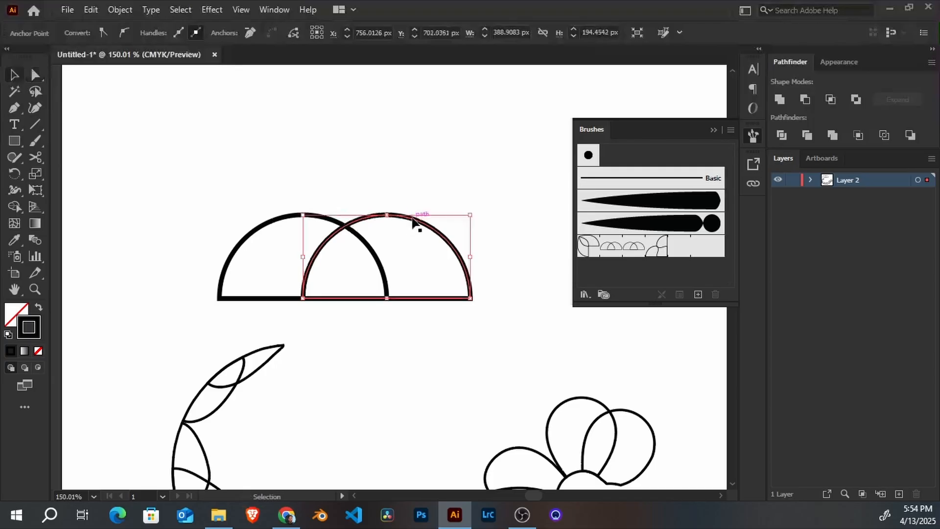
{"action": "mouse_move", "coordinate": [412, 221]}
{"action": "left_mouse_down"}
{"action": "mouse_move", "coordinate": [719, 226]}
{"action": "mouse_move", "coordinate": [684, 245]}
{"action": "left_mouse_up"}
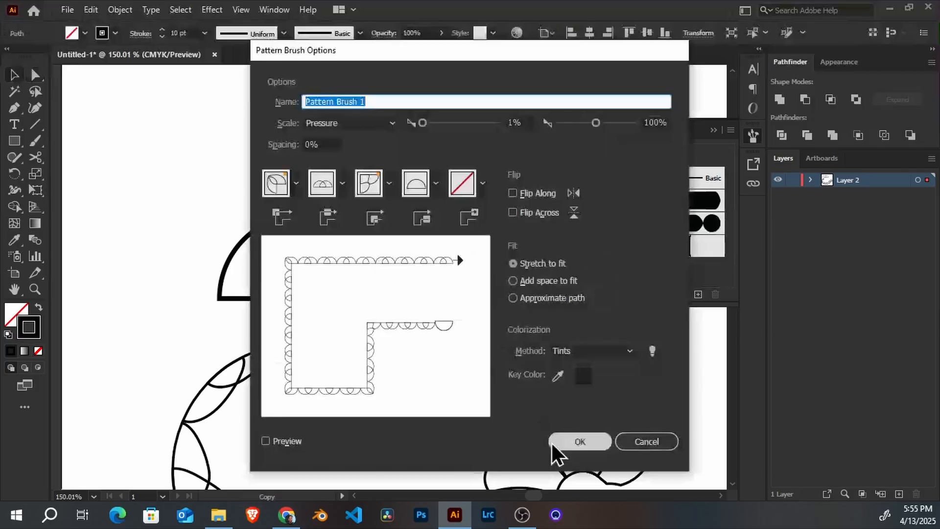
{"action": "left_click", "coordinate": [573, 441]}
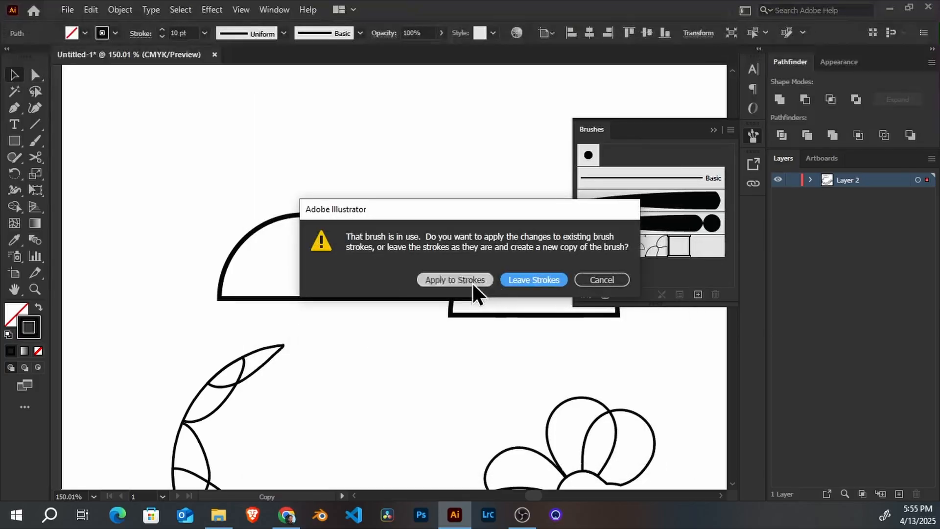
{"action": "left_click", "coordinate": [472, 283]}
Step: Add the left-hand half circle to the pattern brush as its end tile and apply the change to existing strokes
{"action": "mouse_move", "coordinate": [395, 372]}
{"action": "left_mouse_down"}
{"action": "mouse_move", "coordinate": [350, 266]}
{"action": "mouse_move", "coordinate": [508, 340]}
{"action": "mouse_move", "coordinate": [539, 417]}
{"action": "left_mouse_up"}
{"action": "left_click", "coordinate": [225, 157]}
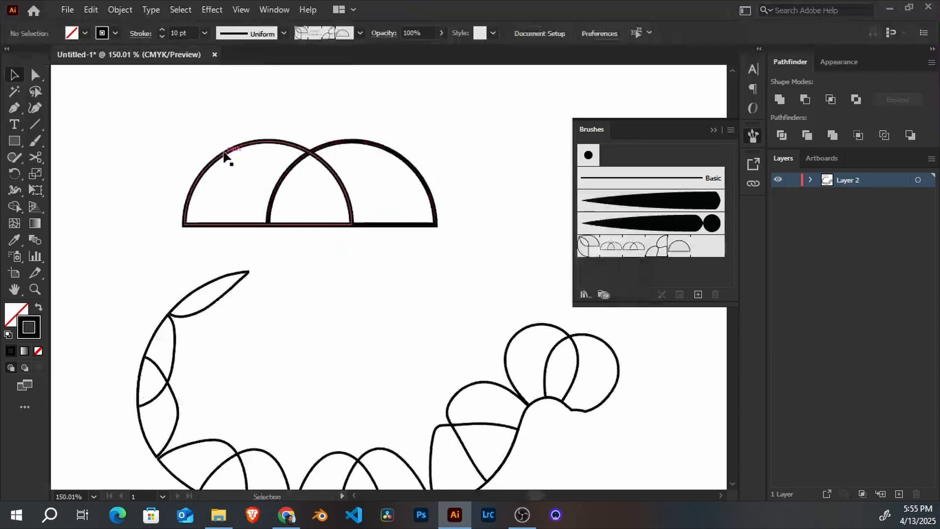
{"action": "left_click", "coordinate": [225, 156]}
{"action": "mouse_move", "coordinate": [222, 156]}
{"action": "left_mouse_down"}
{"action": "mouse_move", "coordinate": [289, 152]}
{"action": "mouse_move", "coordinate": [609, 207]}
{"action": "mouse_move", "coordinate": [696, 248]}
{"action": "mouse_move", "coordinate": [588, 245]}
{"action": "mouse_move", "coordinate": [701, 246]}
{"action": "left_mouse_up"}
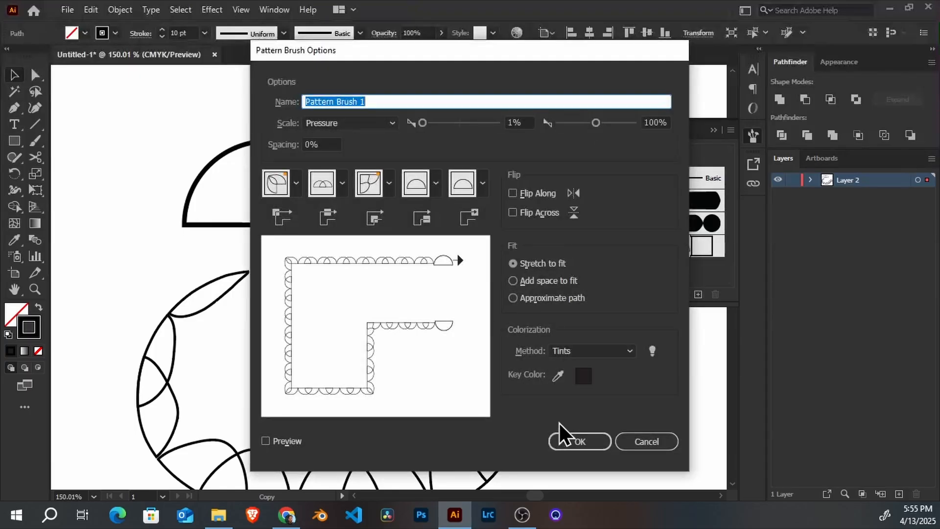
{"action": "left_click", "coordinate": [580, 439]}
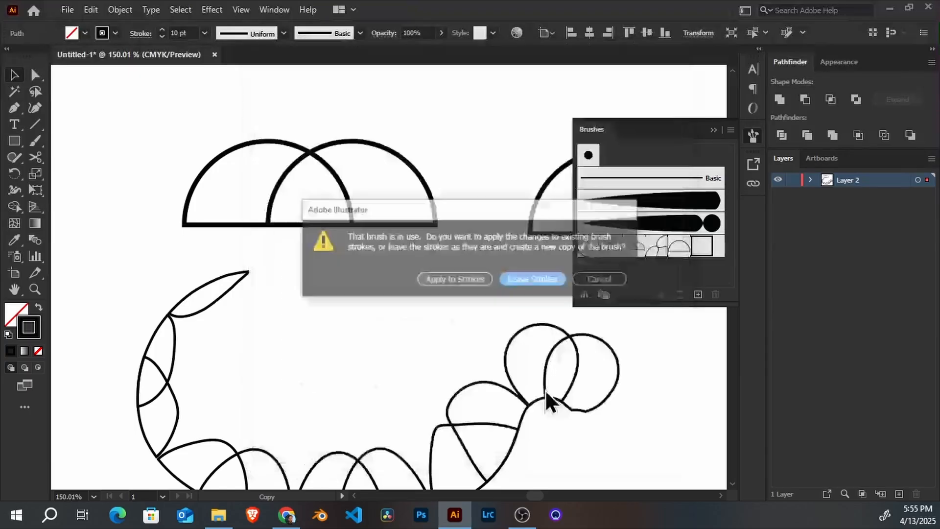
{"action": "left_click", "coordinate": [460, 278]}
Step: Try a spiral and a diagonal test stroke with the updated pattern brush, undoing each one
{"action": "left_click_drag", "start_coordinate": [516, 273], "coordinate": [449, 301]}
{"action": "key", "text": "z"}
{"action": "left_click_drag", "start_coordinate": [519, 281], "coordinate": [426, 282]}
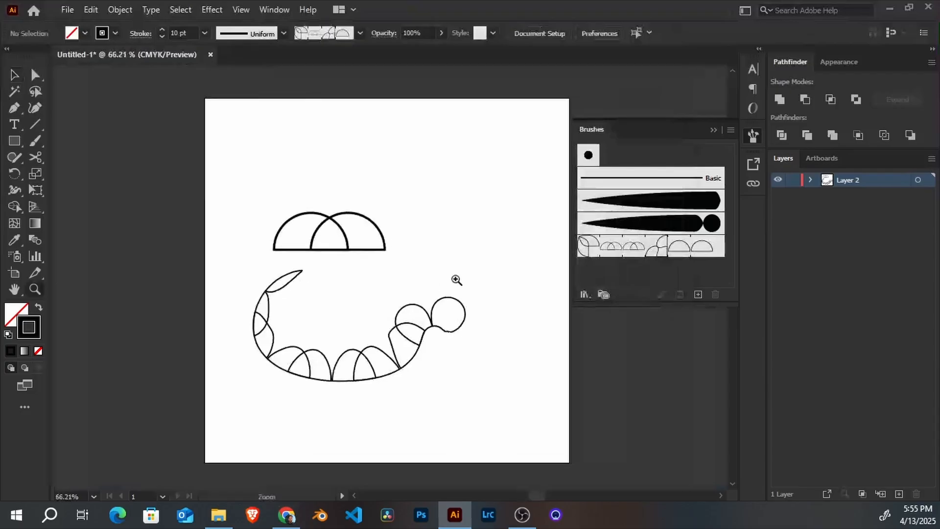
{"action": "key", "text": "b"}
{"action": "left_click_drag", "start_coordinate": [462, 247], "coordinate": [466, 190]}
{"action": "key", "text": "ctrl+z"}
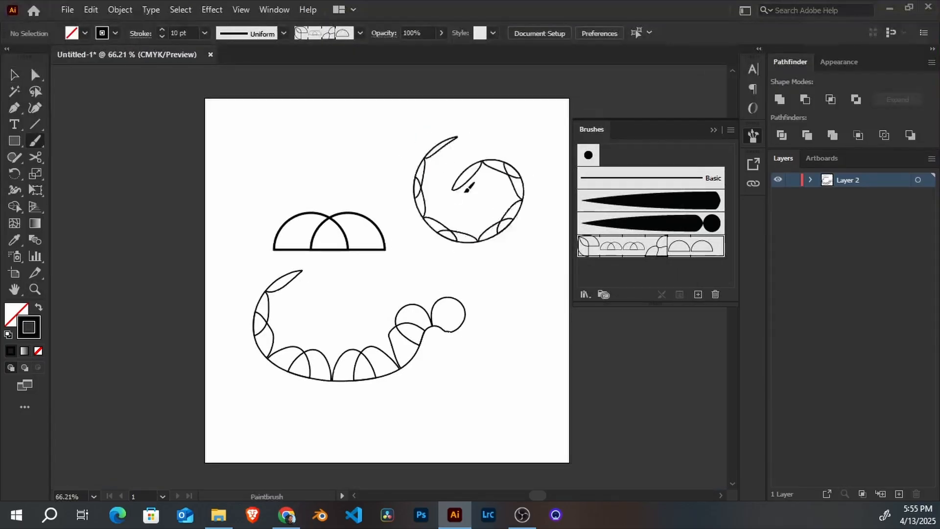
{"action": "key", "text": "ctrl+z"}
{"action": "left_click_drag", "start_coordinate": [491, 239], "coordinate": [542, 285]}
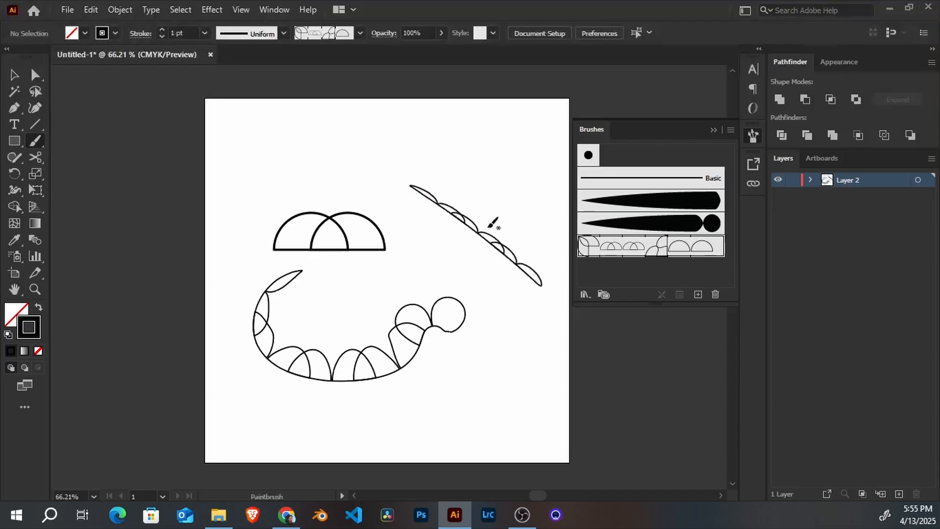
{"action": "key", "text": "ctrl+z"}
Step: Draw a straight diagonal line beside the half circles and apply the half-circle pattern brush to it
{"action": "key", "text": "backslash"}
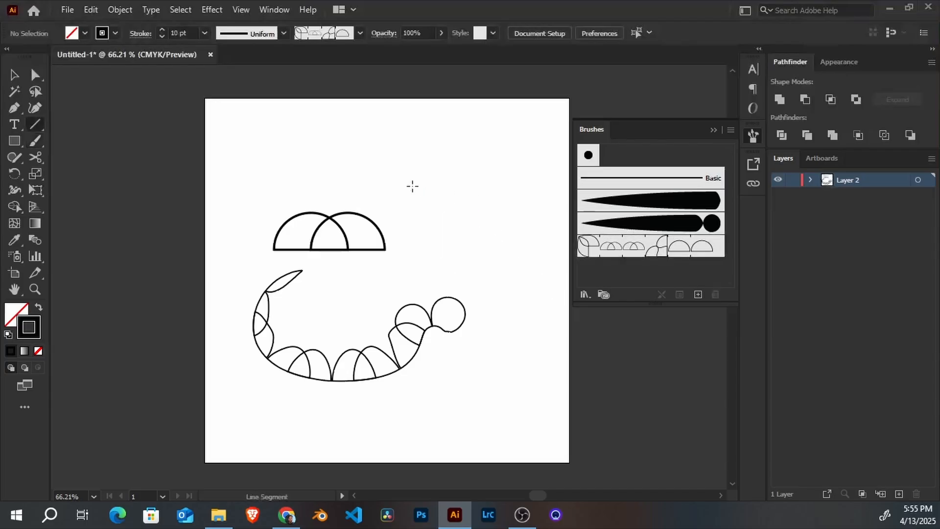
{"action": "mouse_move", "coordinate": [381, 128]}
{"action": "left_mouse_down"}
{"action": "mouse_move", "coordinate": [405, 177]}
{"action": "mouse_move", "coordinate": [517, 292]}
{"action": "left_mouse_up"}
{"action": "key", "text": "v"}
{"action": "left_click_drag", "start_coordinate": [490, 177], "coordinate": [425, 236]}
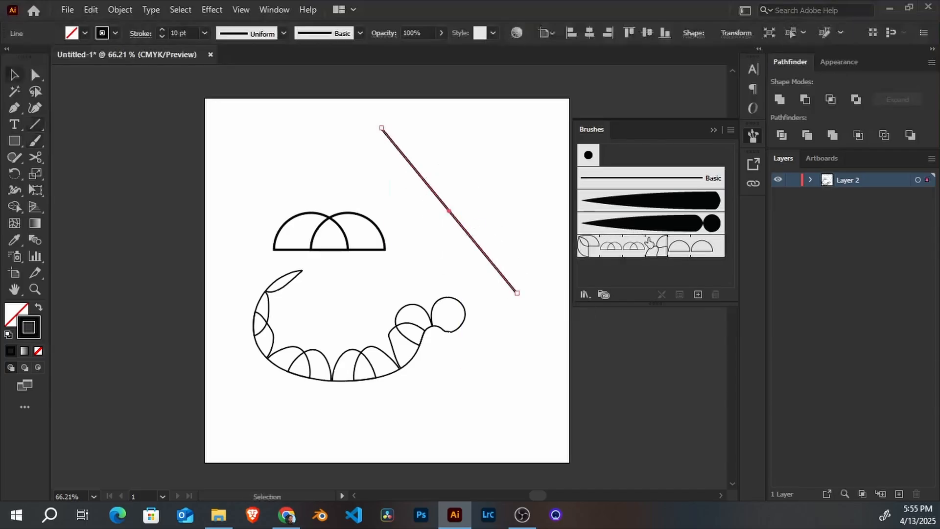
{"action": "left_click", "coordinate": [623, 254]}
{"action": "left_click", "coordinate": [519, 267]}
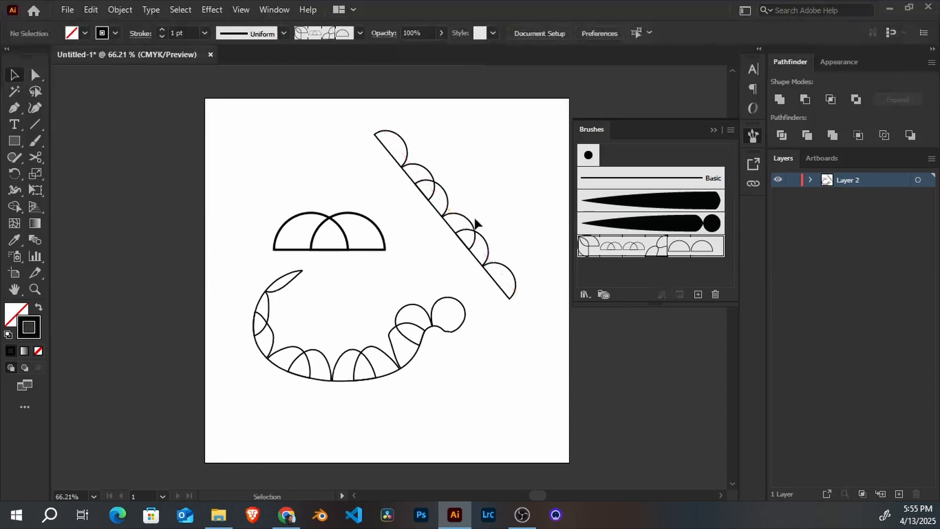
Step: Delete all the half circles and test strokes from the artboard
{"action": "left_click_drag", "start_coordinate": [411, 292], "coordinate": [523, 350]}
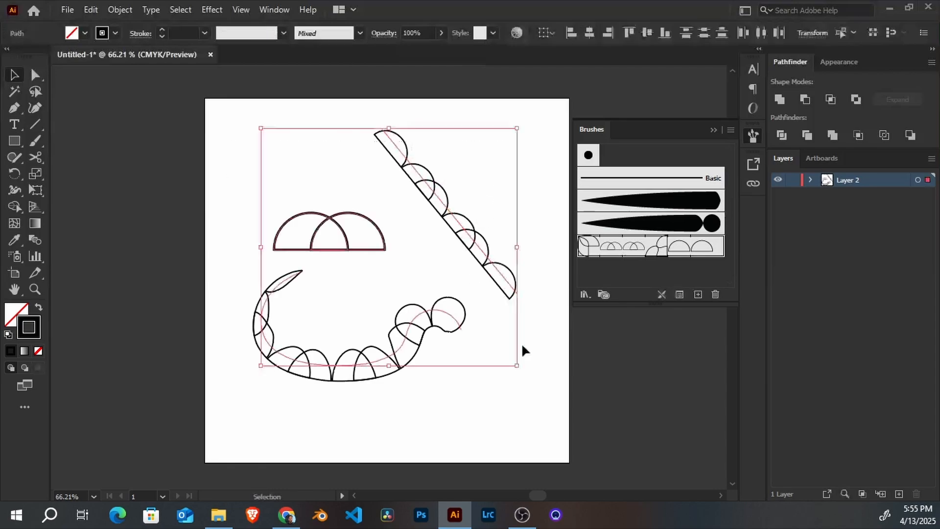
{"action": "key", "text": "Delete"}
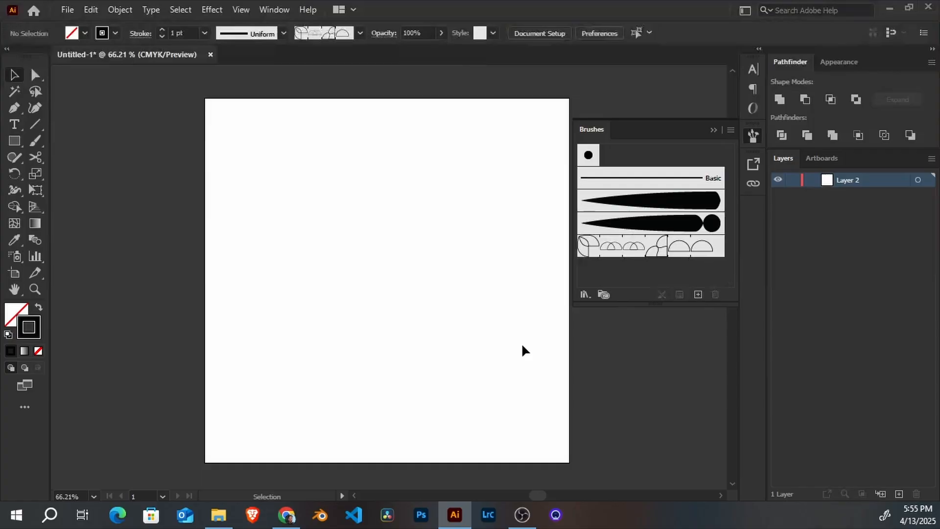
Step: Open the LDLC-Mandala_Brushes library and close the document's Brushes panel so only the library remains
{"action": "left_click", "coordinate": [585, 295]}
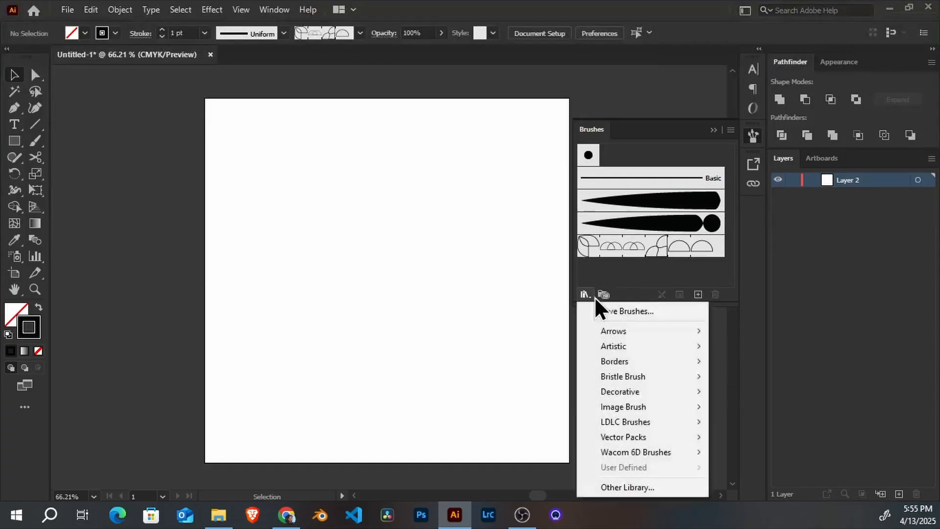
{"action": "mouse_move", "coordinate": [656, 421]}
{"action": "left_click", "coordinate": [723, 423]}
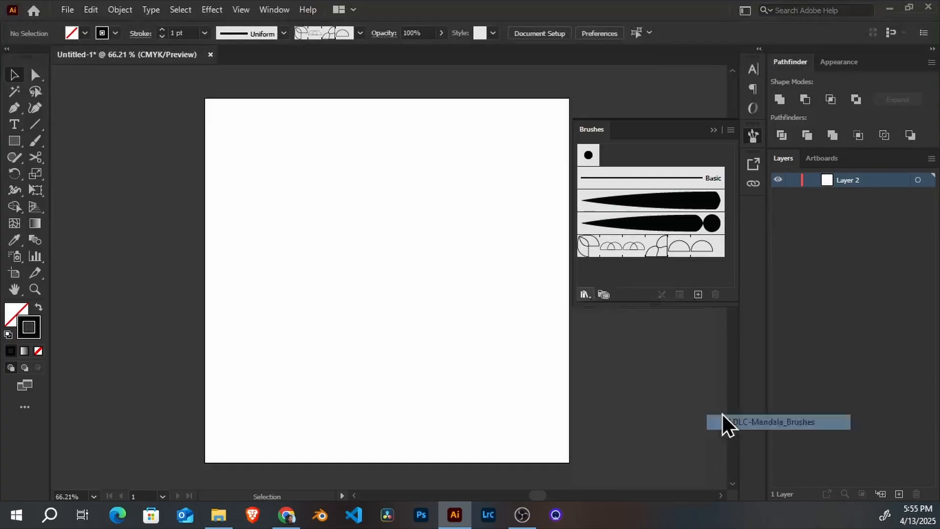
{"action": "mouse_move", "coordinate": [618, 343]}
{"action": "left_mouse_down"}
{"action": "mouse_move", "coordinate": [647, 147]}
{"action": "mouse_move", "coordinate": [635, 141]}
{"action": "left_mouse_up"}
{"action": "left_click", "coordinate": [604, 130]}
{"action": "right_click", "coordinate": [600, 130]}
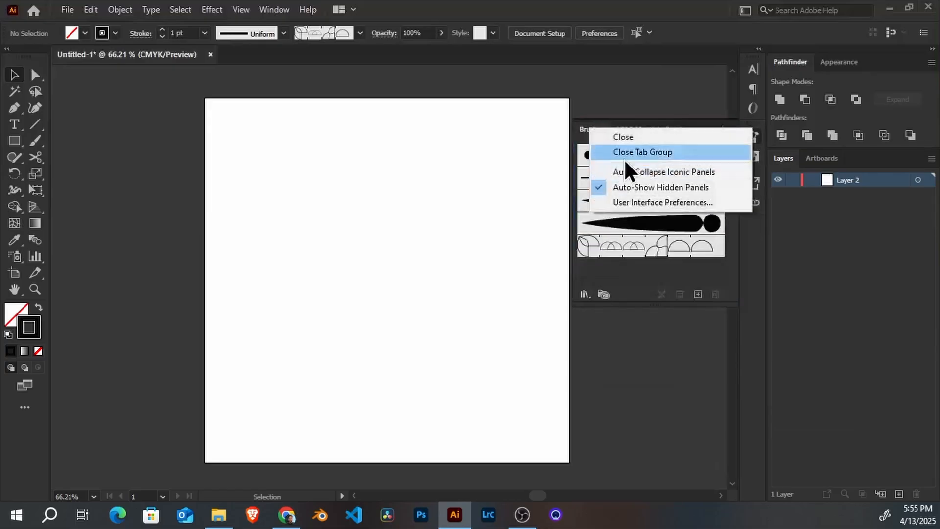
{"action": "left_click", "coordinate": [625, 136]}
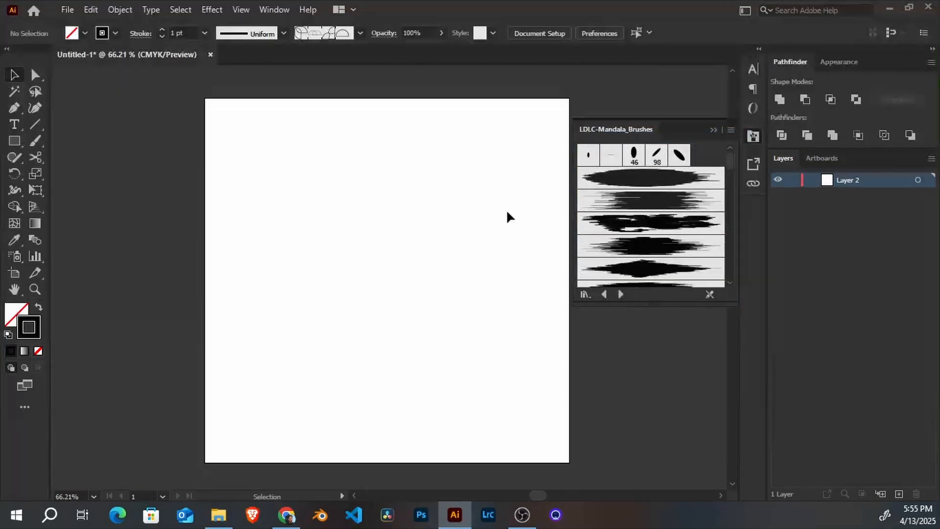
Step: Switch to Chrome to review the LDLC Mandala Templates and Brushes product page, and return to Illustrator
{"action": "key", "text": "alt"}
{"action": "key", "text": "alt+Tab"}
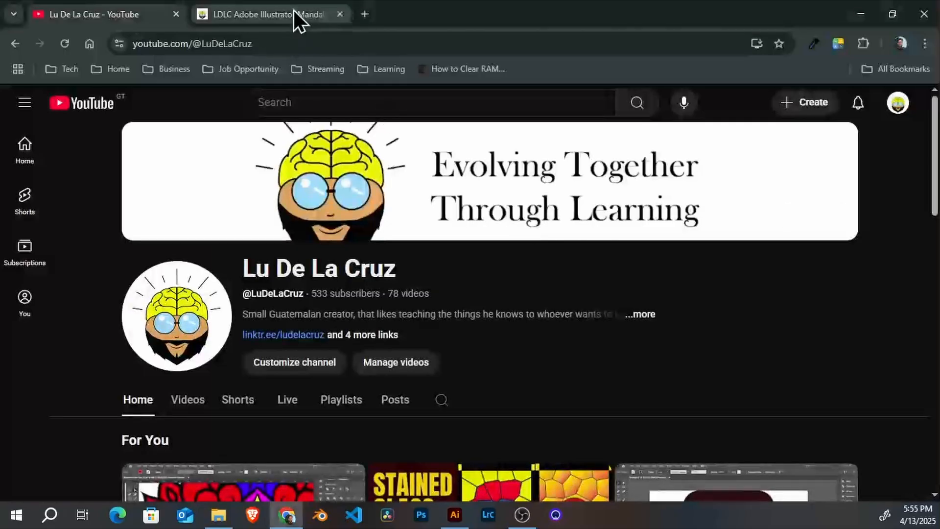
{"action": "left_click", "coordinate": [293, 14]}
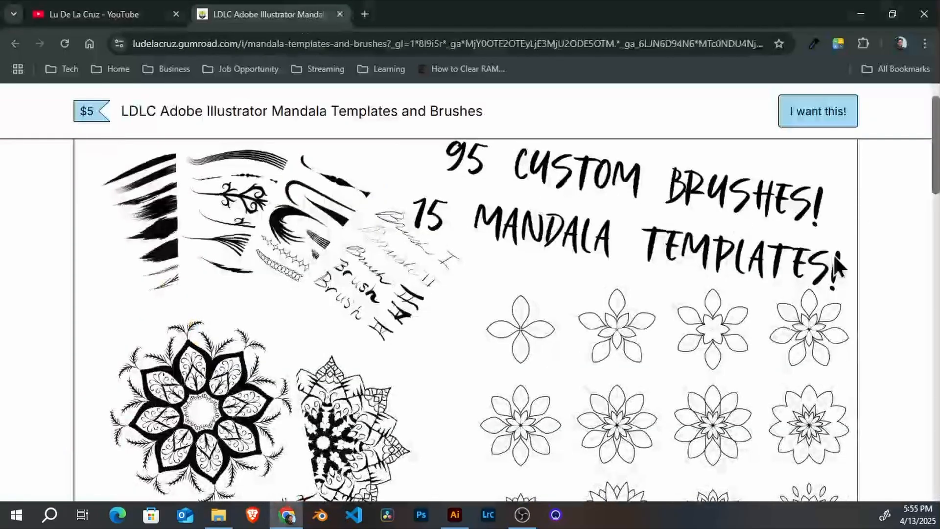
{"action": "scroll", "coordinate": [390, 189], "scroll_direction": "down", "scroll_amount": 6}
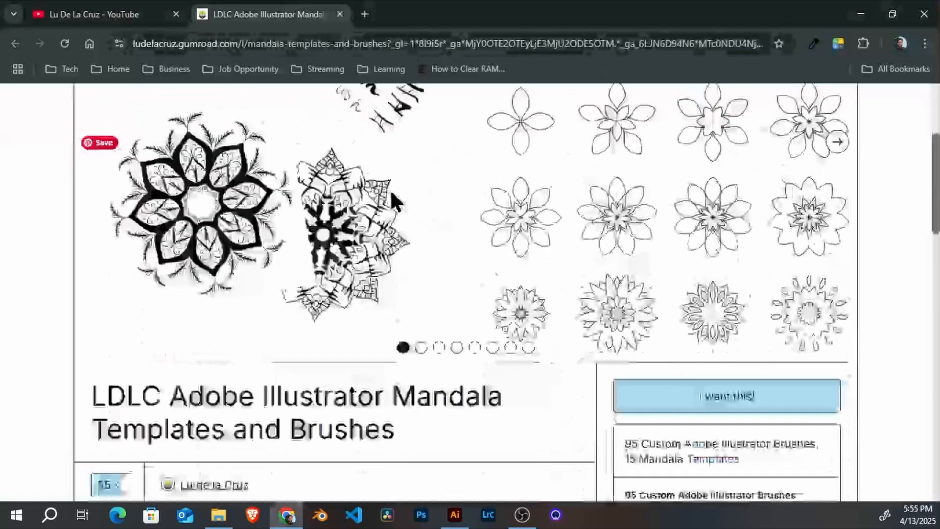
{"action": "scroll", "coordinate": [460, 210], "scroll_direction": "down", "scroll_amount": 8}
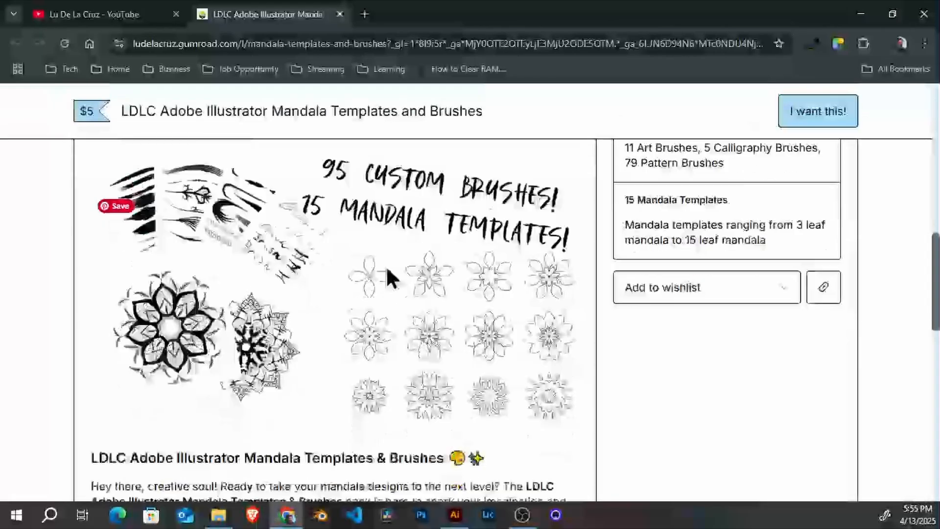
{"action": "scroll", "coordinate": [392, 260], "scroll_direction": "up", "scroll_amount": 3}
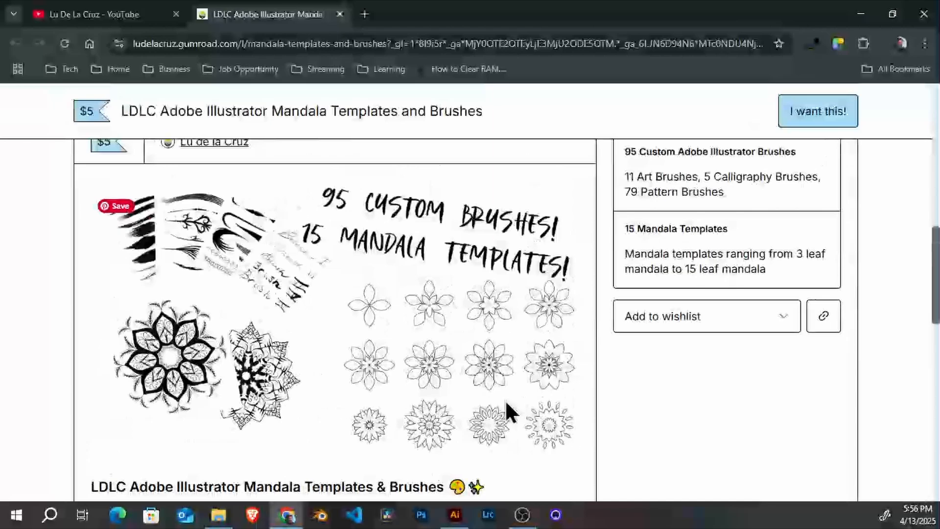
{"action": "scroll", "coordinate": [480, 383], "scroll_direction": "up", "scroll_amount": 3}
{"action": "scroll", "coordinate": [472, 364], "scroll_direction": "down", "scroll_amount": 3}
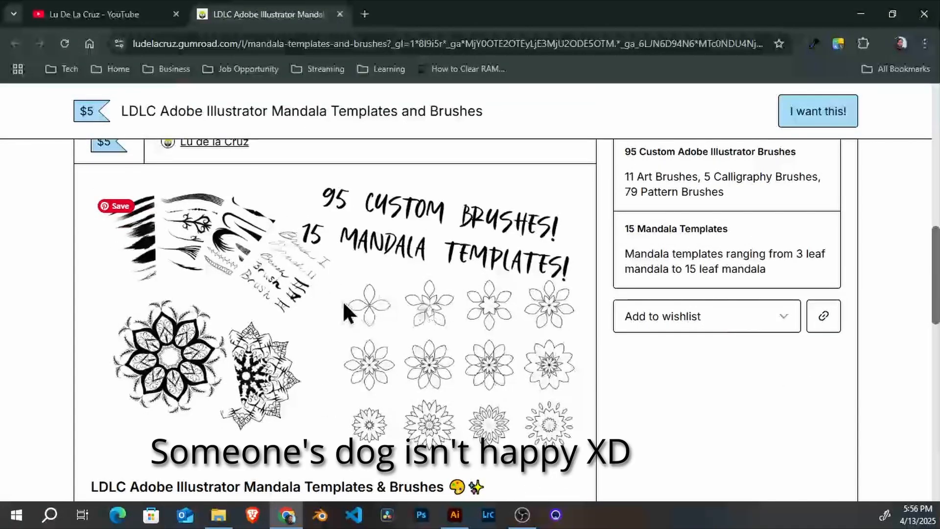
{"action": "key", "text": "alt+Tab"}
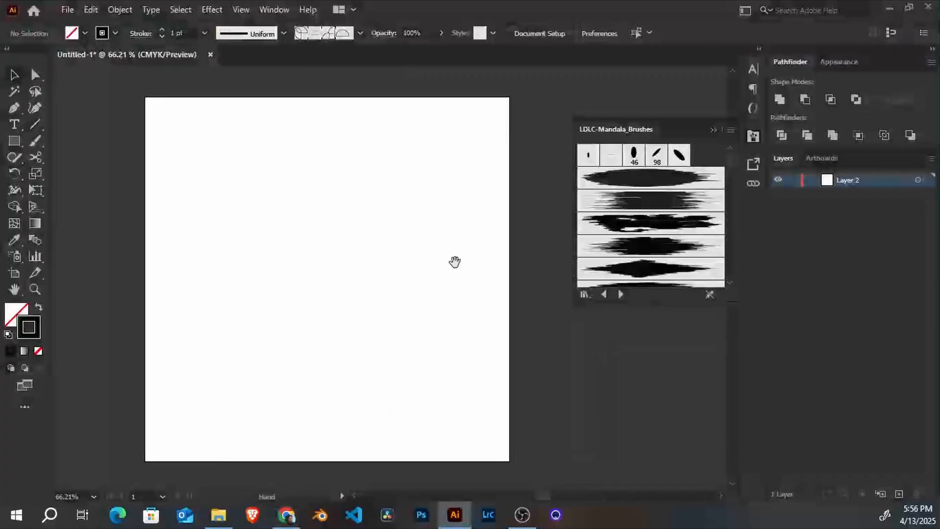
{"action": "key", "text": "alt+Tab"}
{"action": "key", "text": "alt+Tab"}
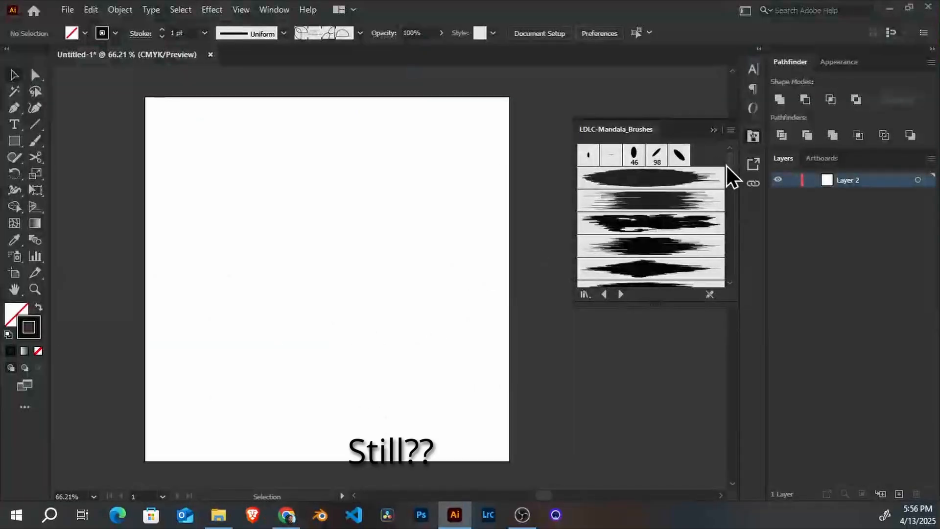
Step: Look through the brushes in the LDLC-Mandala_Brushes library and check its display options
{"action": "scroll", "coordinate": [732, 173], "scroll_direction": "down", "scroll_amount": 5}
{"action": "mouse_move", "coordinate": [734, 186]}
{"action": "left_mouse_down"}
{"action": "mouse_move", "coordinate": [732, 276]}
{"action": "mouse_move", "coordinate": [733, 161]}
{"action": "left_mouse_up"}
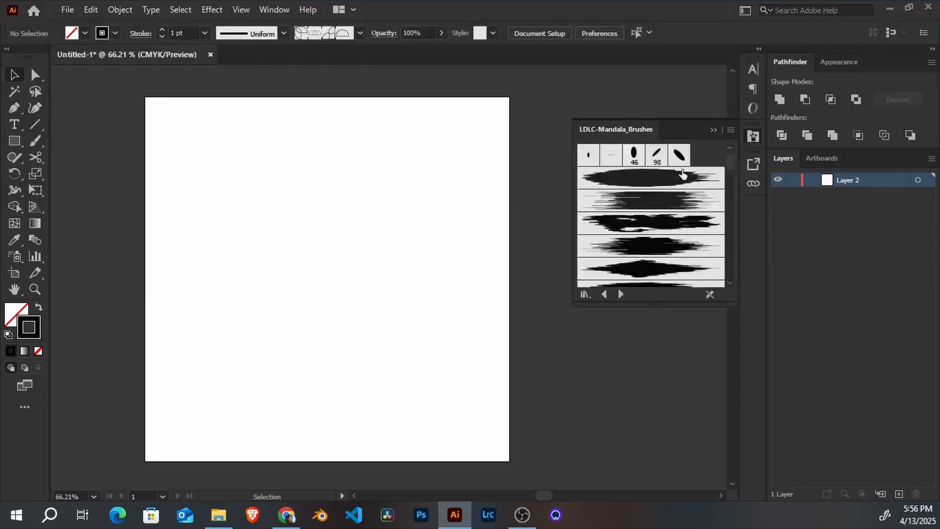
{"action": "left_click", "coordinate": [731, 131]}
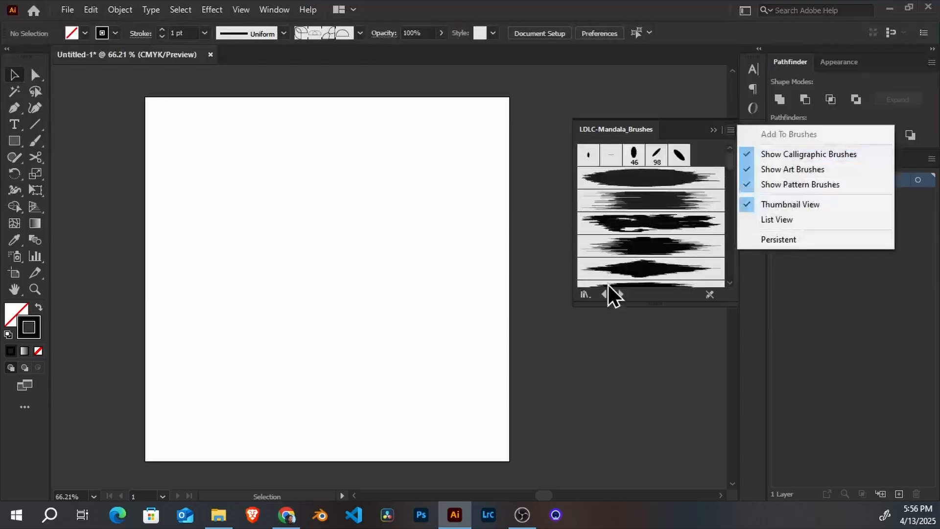
{"action": "left_click", "coordinate": [677, 137]}
Step: Browse for another brush library, look inside the LDLC Brushes presets folder, and cancel without opening a file
{"action": "left_click", "coordinate": [587, 293]}
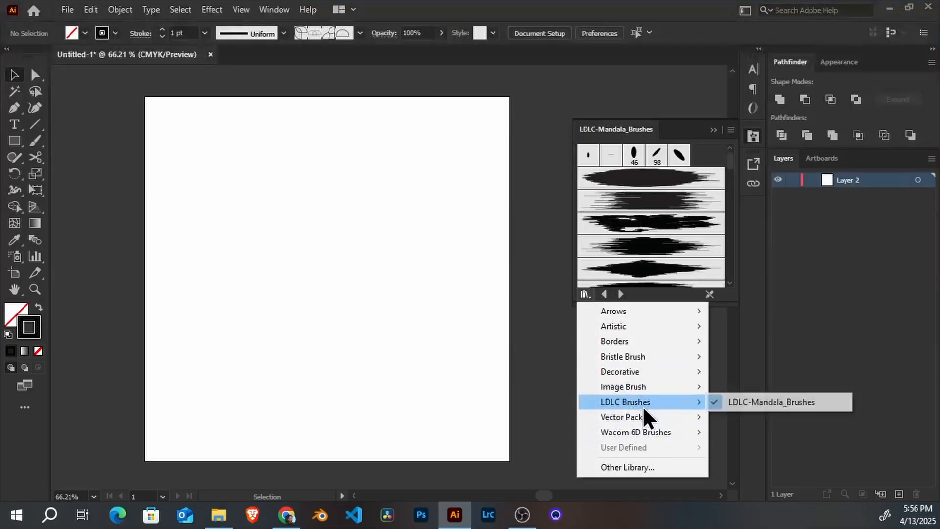
{"action": "left_click", "coordinate": [632, 464]}
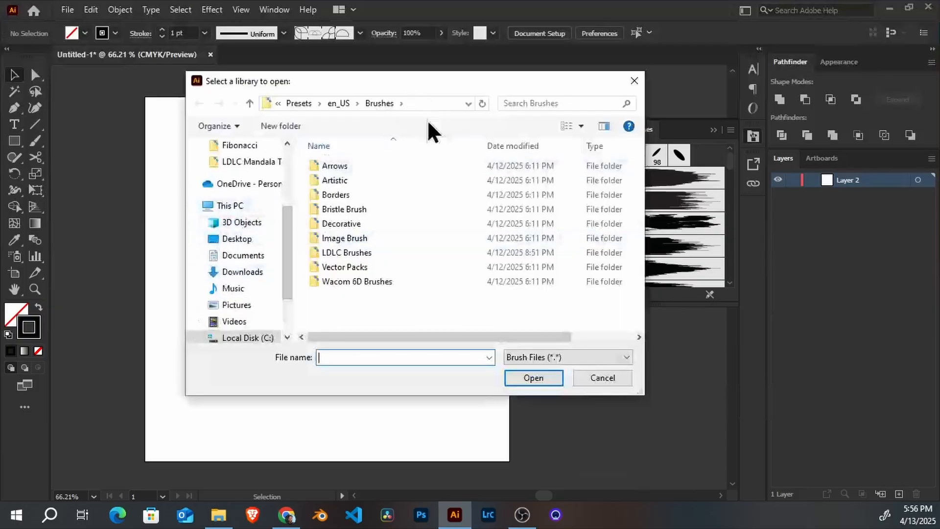
{"action": "left_click", "coordinate": [433, 104]}
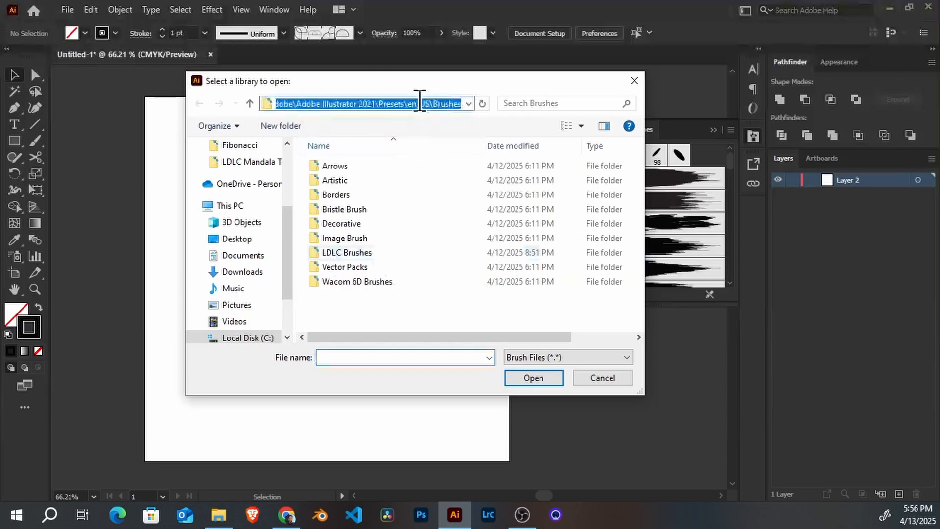
{"action": "left_click", "coordinate": [395, 304]}
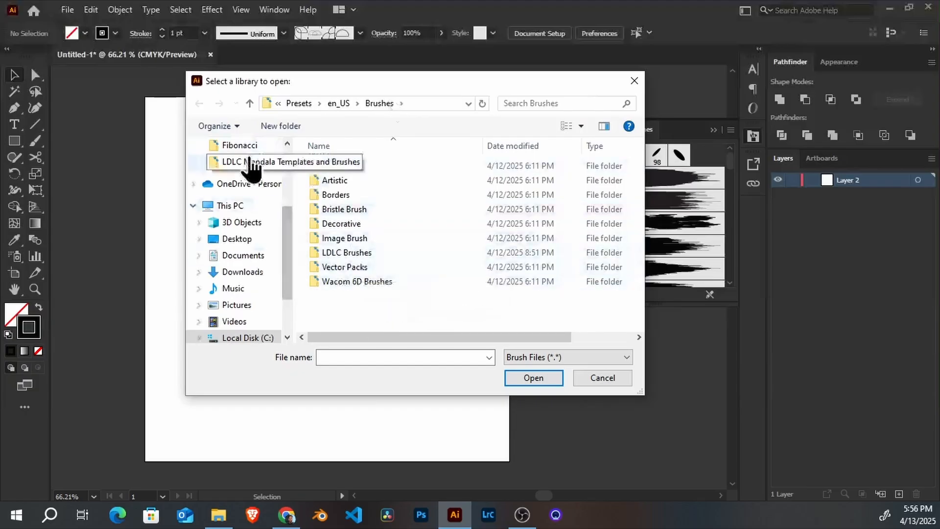
{"action": "left_click", "coordinate": [355, 250]}
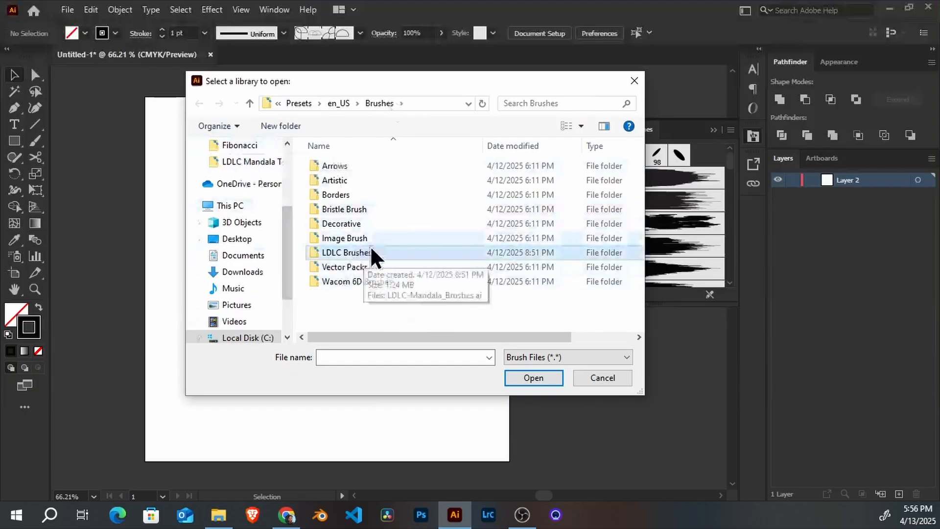
{"action": "double_click", "coordinate": [368, 254]}
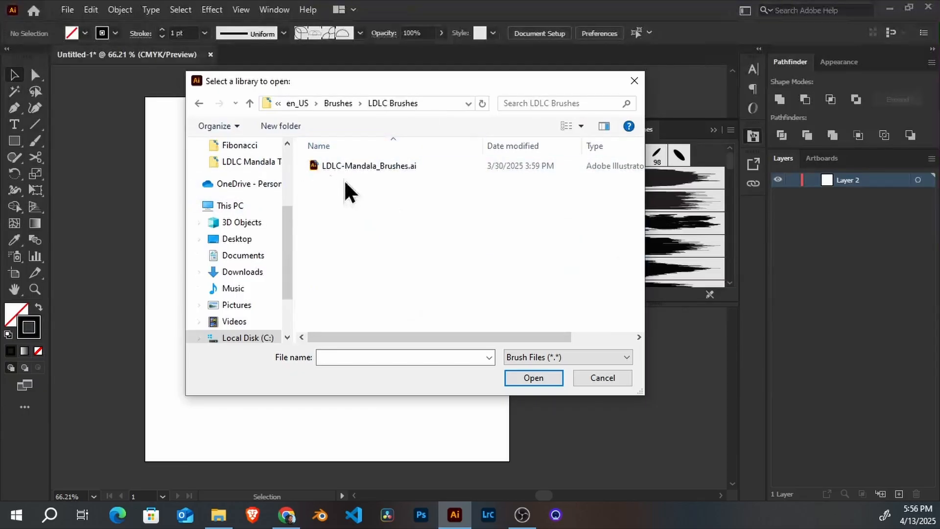
{"action": "left_click_drag", "start_coordinate": [574, 78], "coordinate": [542, 85]}
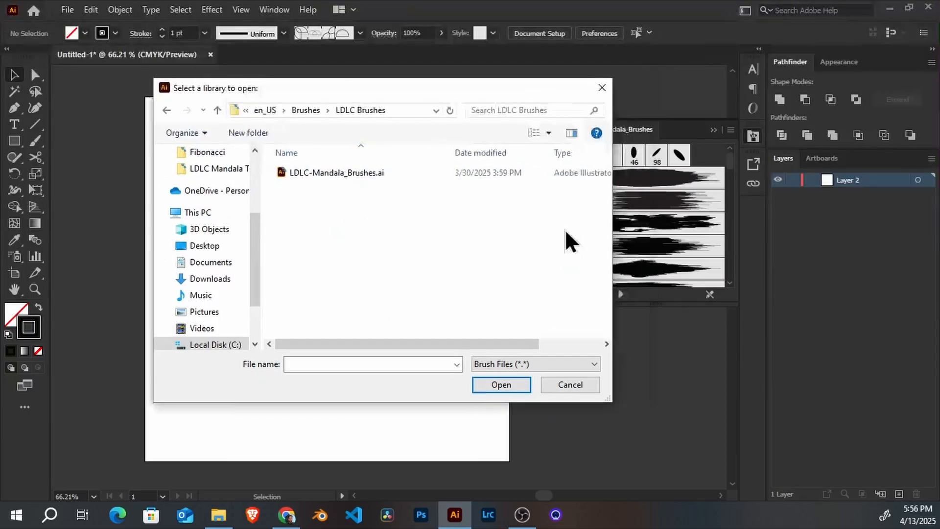
{"action": "left_click", "coordinate": [569, 385]}
Step: Browse to the LDLC Mandala Templates and Brushes folder as another brush library source, and cancel the dialog
{"action": "left_click", "coordinate": [587, 295]}
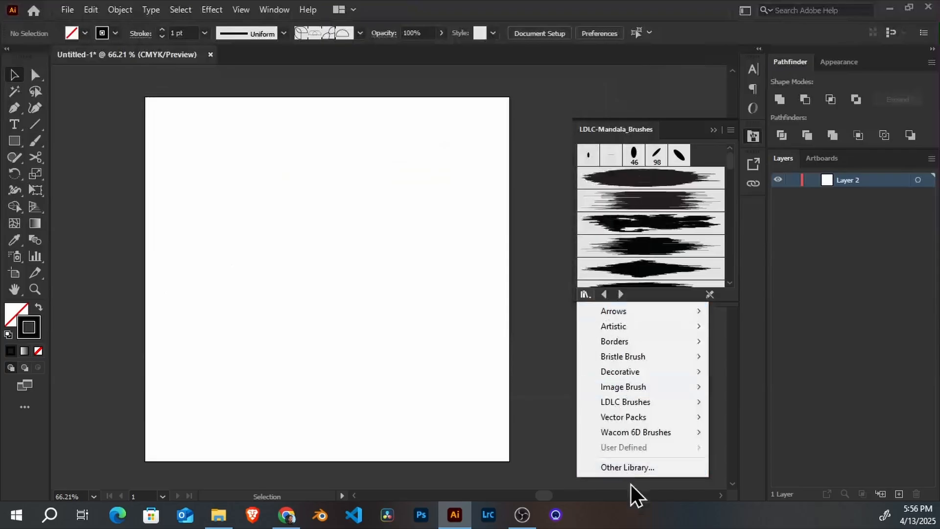
{"action": "left_click", "coordinate": [627, 467]}
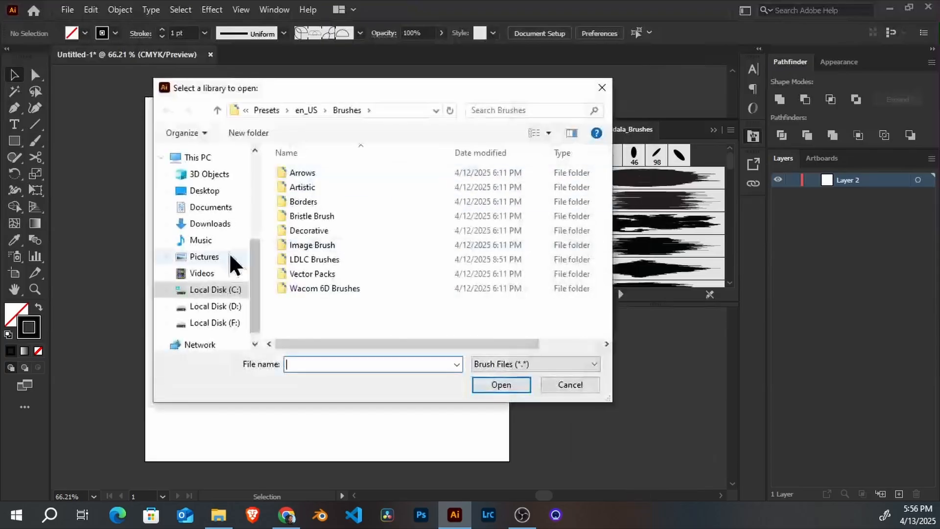
{"action": "left_click_drag", "start_coordinate": [255, 260], "coordinate": [258, 210]}
{"action": "left_click", "coordinate": [245, 233]}
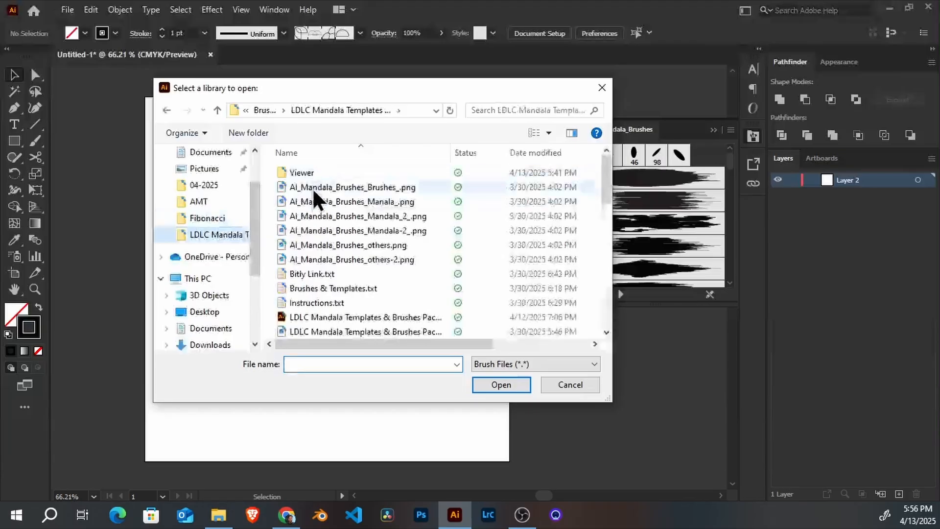
{"action": "left_click", "coordinate": [577, 387]}
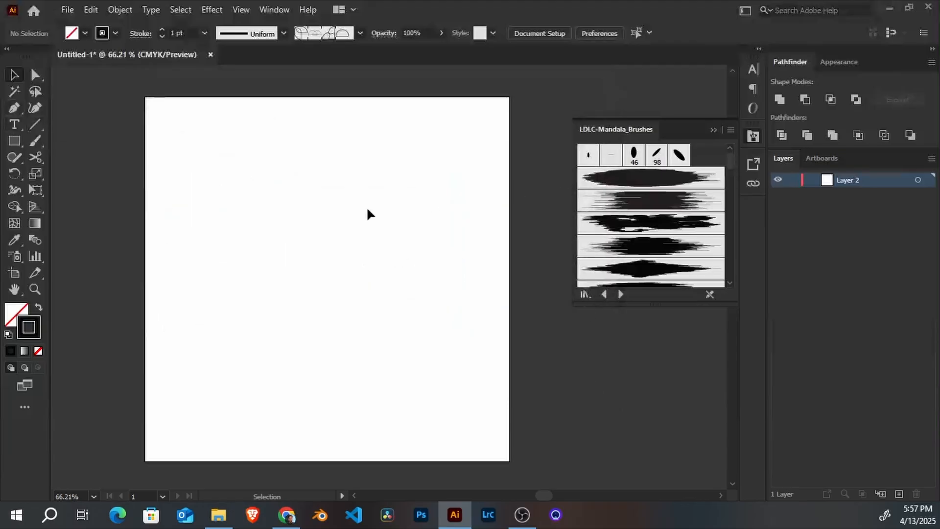
Step: Try the size 98 calligraphic brush with a curved Paintbrush stroke on the artboard, and undo it
{"action": "left_click_drag", "start_coordinate": [329, 240], "coordinate": [353, 229]}
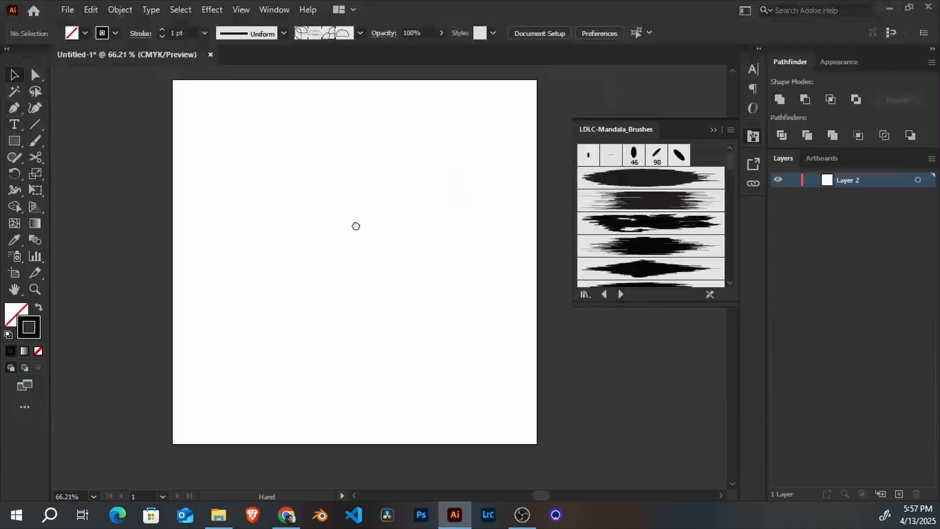
{"action": "left_click", "coordinate": [656, 156]}
{"action": "key", "text": "b"}
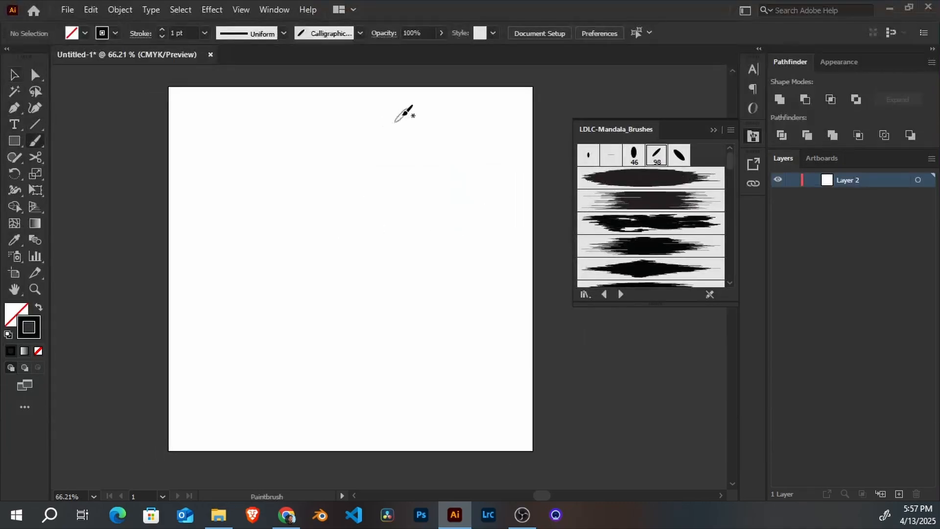
{"action": "mouse_move", "coordinate": [409, 176]}
{"action": "left_mouse_down"}
{"action": "mouse_move", "coordinate": [448, 269]}
{"action": "mouse_move", "coordinate": [364, 326]}
{"action": "mouse_move", "coordinate": [346, 251]}
{"action": "left_mouse_up"}
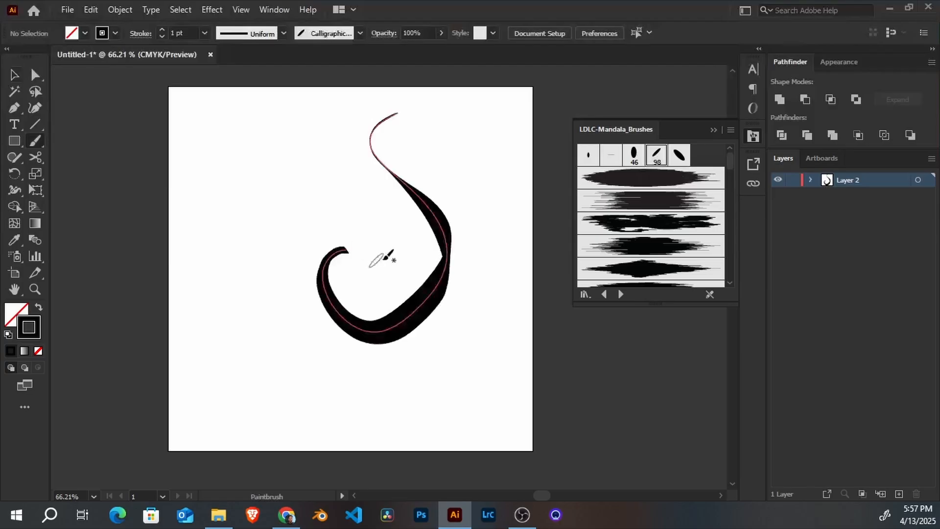
{"action": "key", "text": "ctrl+z"}
Step: Try the first, small calligraphic brush from the library with two curved test strokes, undoing each one
{"action": "left_click", "coordinate": [589, 155]}
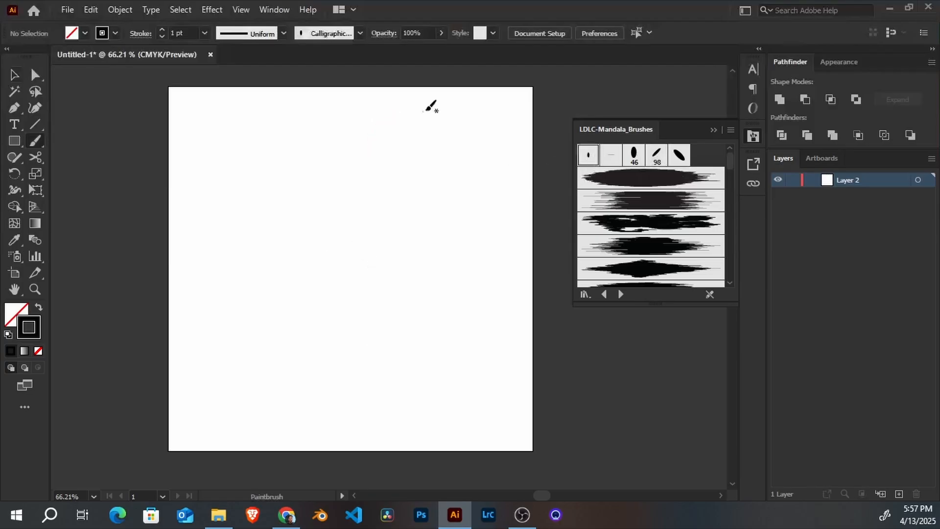
{"action": "mouse_move", "coordinate": [430, 113]}
{"action": "left_mouse_down"}
{"action": "mouse_move", "coordinate": [384, 146]}
{"action": "mouse_move", "coordinate": [355, 224]}
{"action": "mouse_move", "coordinate": [447, 240]}
{"action": "left_mouse_up"}
{"action": "left_click_drag", "start_coordinate": [411, 193], "coordinate": [411, 193]}
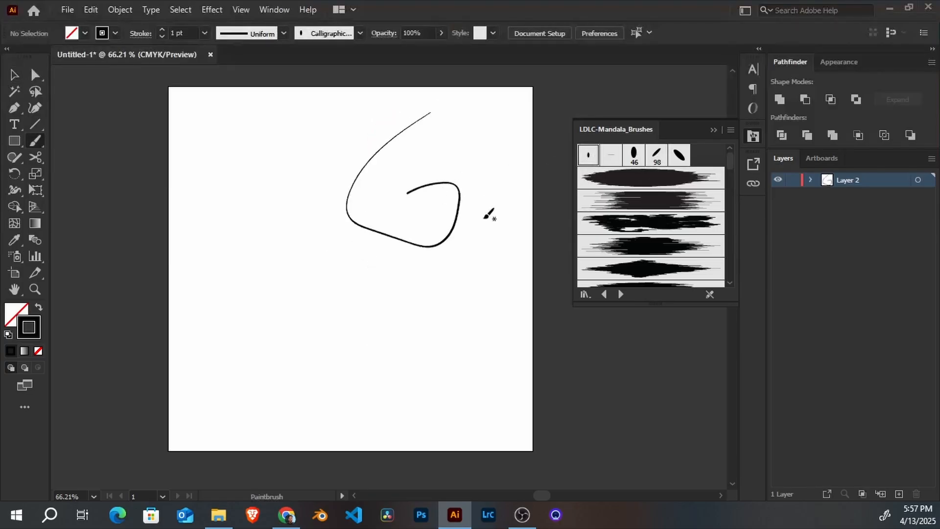
{"action": "key", "text": "ctrl+z"}
{"action": "mouse_move", "coordinate": [447, 114]}
{"action": "left_mouse_down"}
{"action": "mouse_move", "coordinate": [361, 185]}
{"action": "mouse_move", "coordinate": [333, 258]}
{"action": "mouse_move", "coordinate": [450, 281]}
{"action": "mouse_move", "coordinate": [427, 224]}
{"action": "left_mouse_up"}
{"action": "key", "text": "ctrl+z"}
Step: Try the first art brush in the library with several sweeping test strokes, undoing each one
{"action": "left_click", "coordinate": [663, 183]}
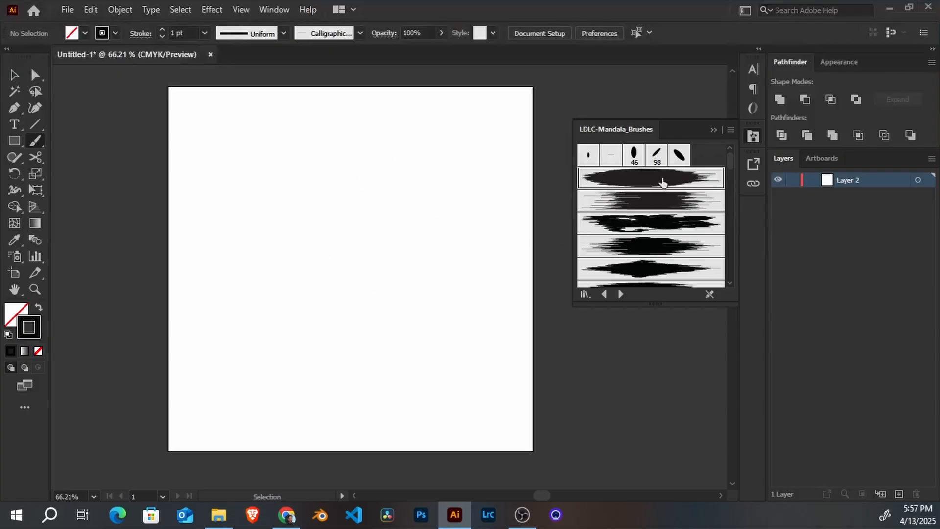
{"action": "left_click_drag", "start_coordinate": [484, 126], "coordinate": [287, 403]}
{"action": "key", "text": "ctrl+z"}
{"action": "left_click", "coordinate": [642, 189]}
{"action": "left_click_drag", "start_coordinate": [453, 113], "coordinate": [252, 331]}
{"action": "key", "text": "ctrl+z"}
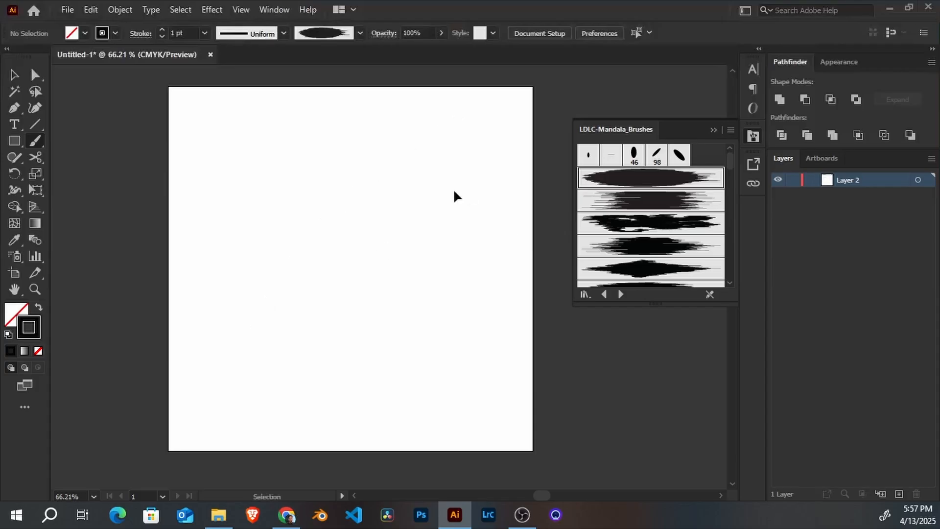
{"action": "left_click_drag", "start_coordinate": [420, 203], "coordinate": [465, 173]}
{"action": "key", "text": "ctrl+z"}
{"action": "left_click_drag", "start_coordinate": [369, 286], "coordinate": [370, 285]}
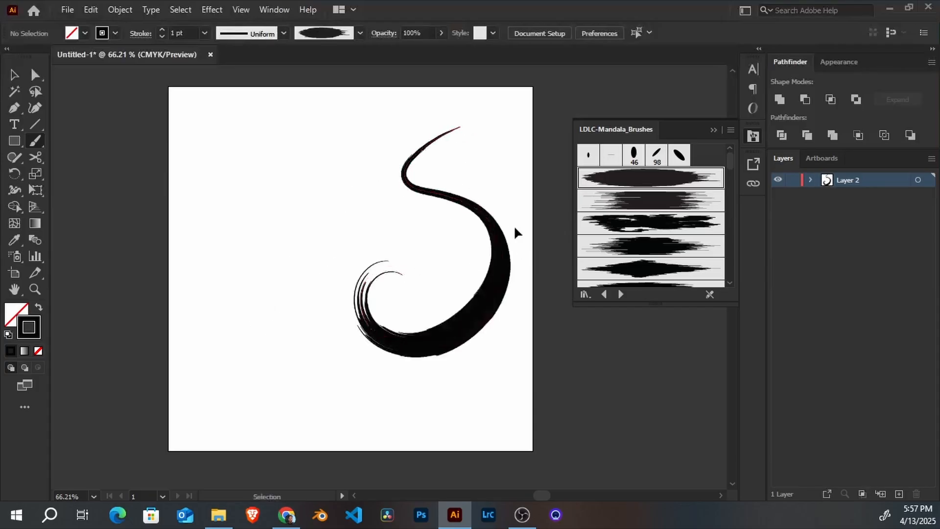
{"action": "key", "text": "ctrl+z"}
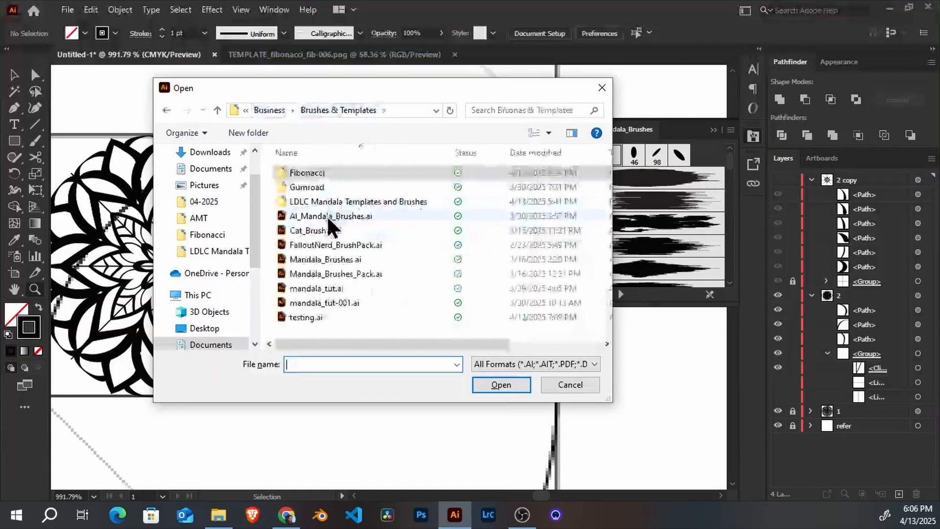
Step: Open TEMPLATE-Mandala-014.ai from the LDLC Mandala Templates and Brushes folder
{"action": "double_click", "coordinate": [338, 201]}
{"action": "left_click_drag", "start_coordinate": [606, 197], "coordinate": [530, 302]}
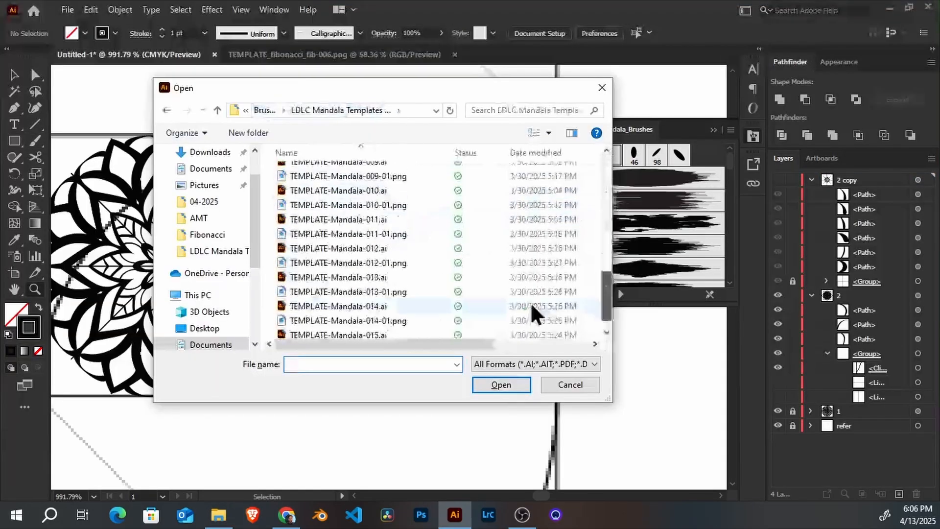
{"action": "double_click", "coordinate": [363, 305]}
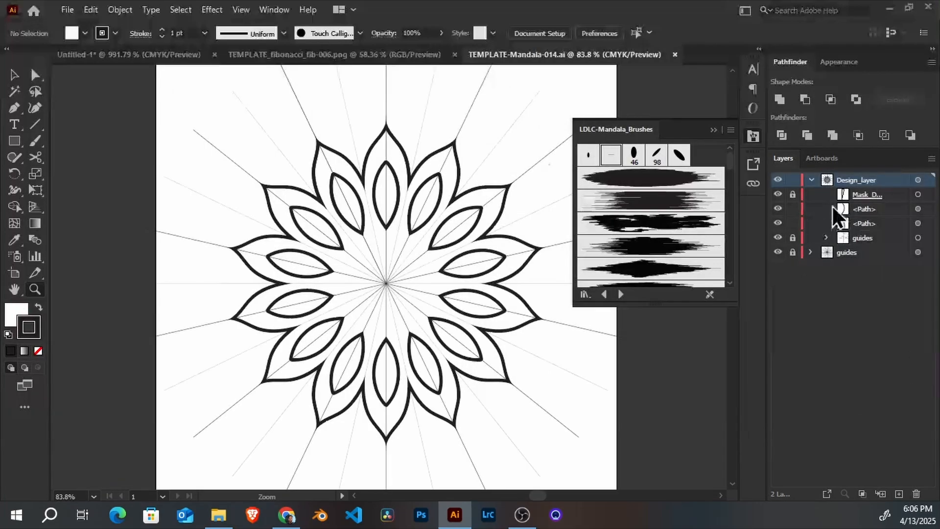
Step: Delete the two existing petal paths from Design_layer and make Design_layer the active layer
{"action": "left_click", "coordinate": [858, 208]}
{"action": "left_click", "coordinate": [857, 223], "text": "shift"}
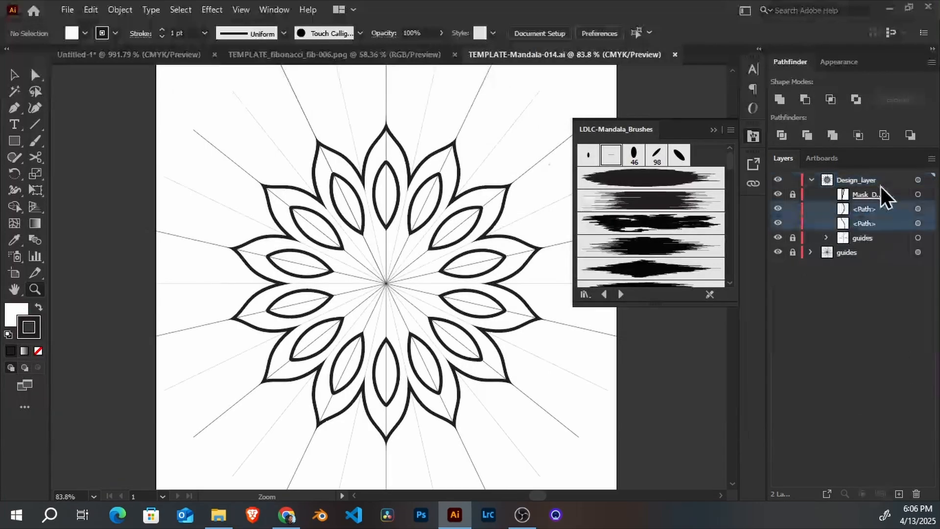
{"action": "left_click", "coordinate": [916, 494]}
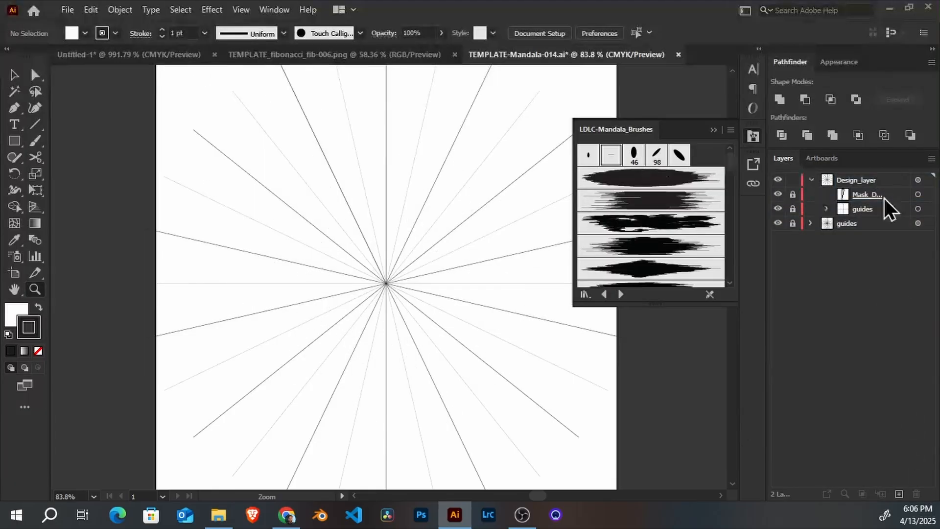
{"action": "left_click", "coordinate": [851, 185]}
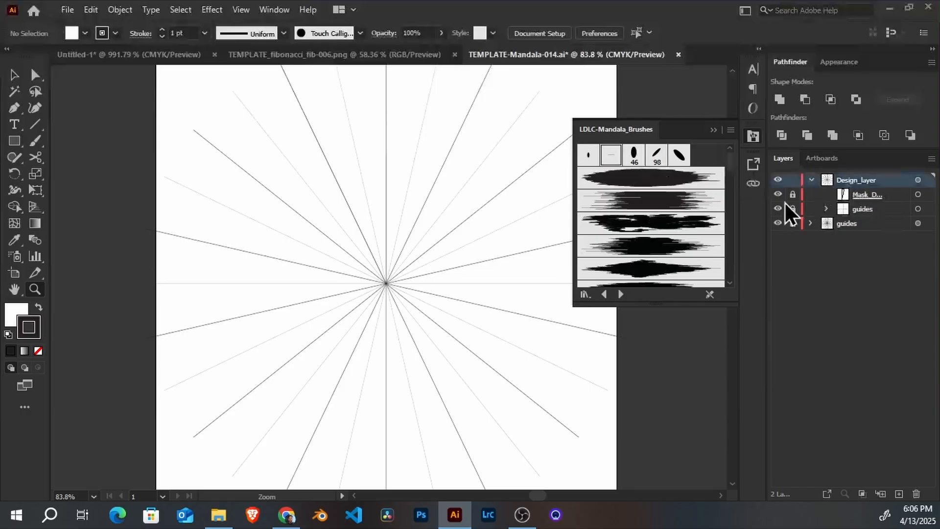
Step: Paint a mirrored ring of narrow pointed petals around the mandala center with the thin second calligraphic brush
{"action": "left_click", "coordinate": [660, 170]}
{"action": "left_click", "coordinate": [610, 158]}
{"action": "key", "text": "b"}
{"action": "mouse_move", "coordinate": [392, 268]}
{"action": "left_mouse_down"}
{"action": "mouse_move", "coordinate": [401, 212]}
{"action": "mouse_move", "coordinate": [375, 166]}
{"action": "left_mouse_up"}
Step: Try pointed and then rounded outer petals around the inner ring with the thin brush, undoing each attempt
{"action": "scroll", "coordinate": [416, 196], "scroll_direction": "up", "scroll_amount": 3}
{"action": "mouse_move", "coordinate": [403, 279]}
{"action": "left_mouse_down"}
{"action": "mouse_move", "coordinate": [414, 259]}
{"action": "mouse_move", "coordinate": [388, 190]}
{"action": "mouse_move", "coordinate": [430, 173]}
{"action": "left_mouse_up"}
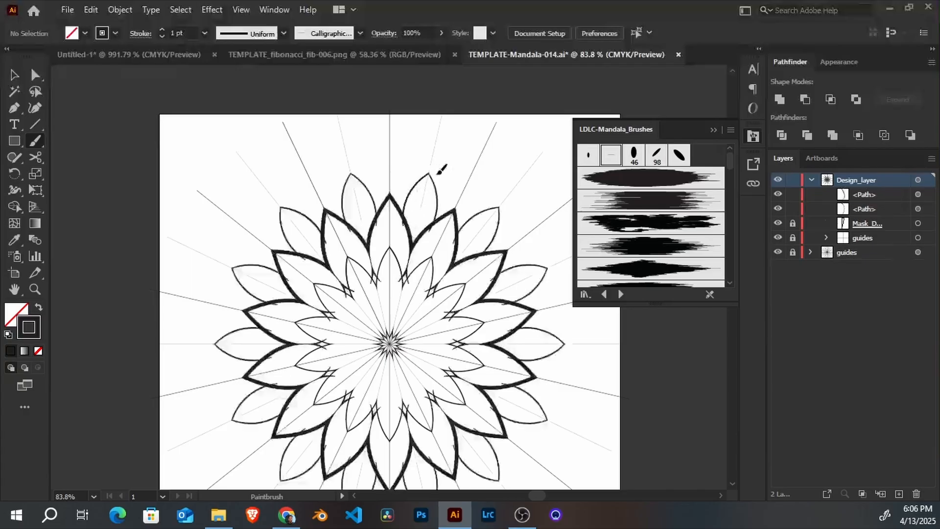
{"action": "key", "text": "ctrl+z"}
{"action": "key", "text": "ctrl+z"}
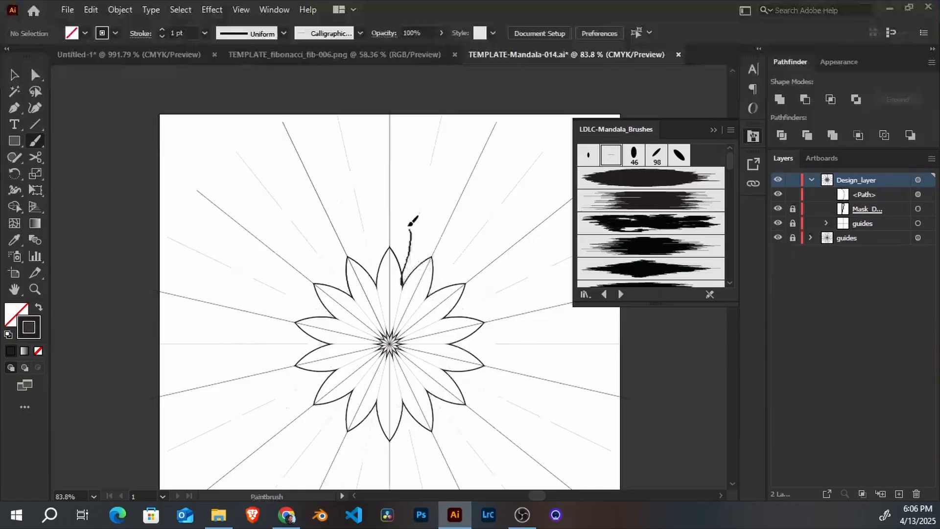
{"action": "left_click_drag", "start_coordinate": [383, 213], "coordinate": [411, 221]}
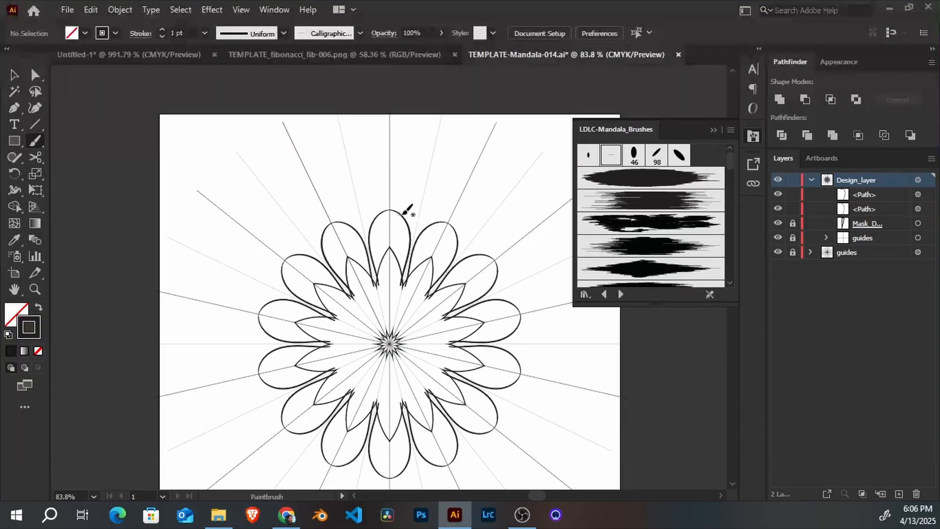
{"action": "key", "text": "ctrl+z"}
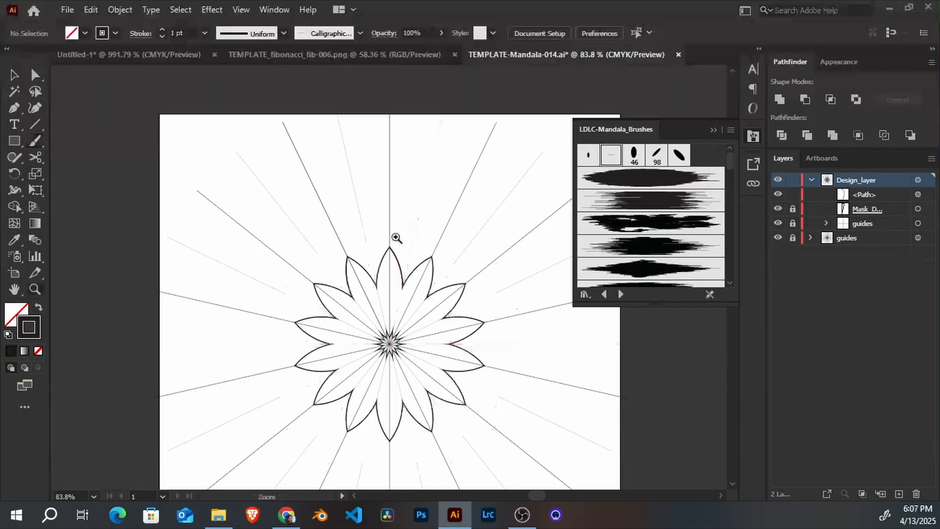
Step: Paint a larger ring of pointed petals outside the inner ring with the size 46 calligraphic brush
{"action": "left_click_drag", "start_coordinate": [369, 217], "coordinate": [450, 299]}
{"action": "left_click_drag", "start_coordinate": [496, 333], "coordinate": [379, 325]}
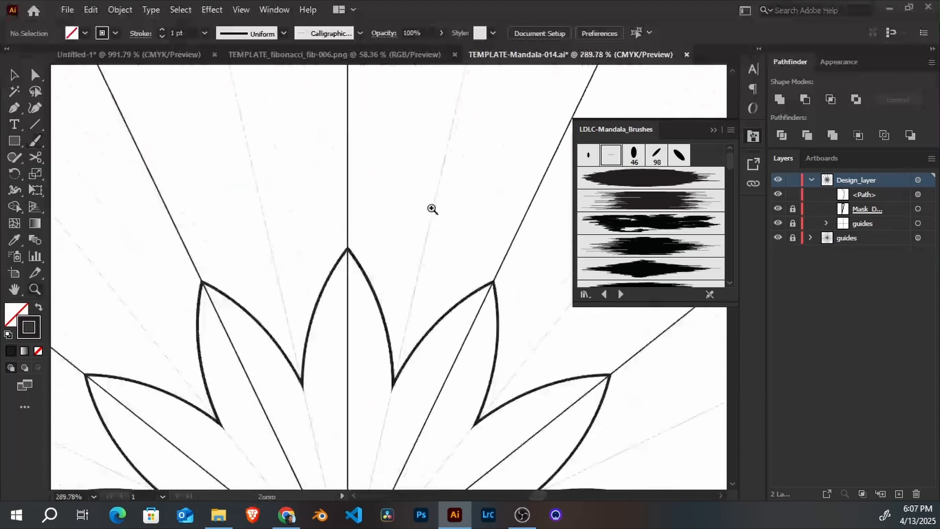
{"action": "scroll", "coordinate": [425, 215], "scroll_direction": "down", "scroll_amount": 4}
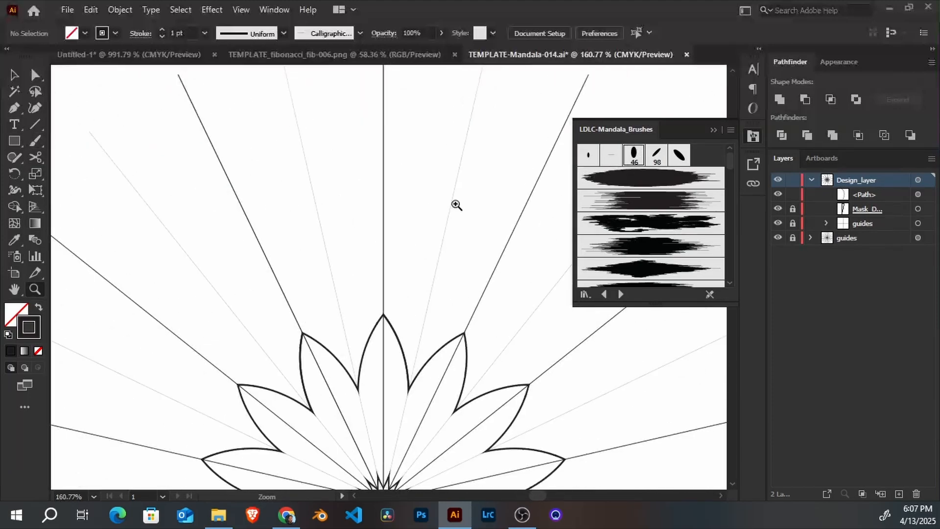
{"action": "key", "text": "b"}
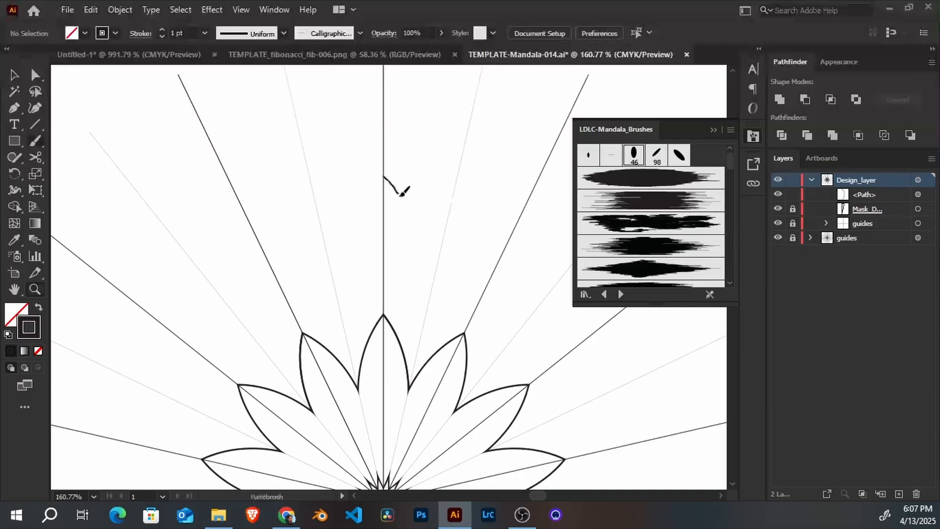
{"action": "mouse_move", "coordinate": [402, 194]}
{"action": "left_mouse_down"}
{"action": "mouse_move", "coordinate": [430, 237]}
{"action": "mouse_move", "coordinate": [433, 288]}
{"action": "left_mouse_up"}
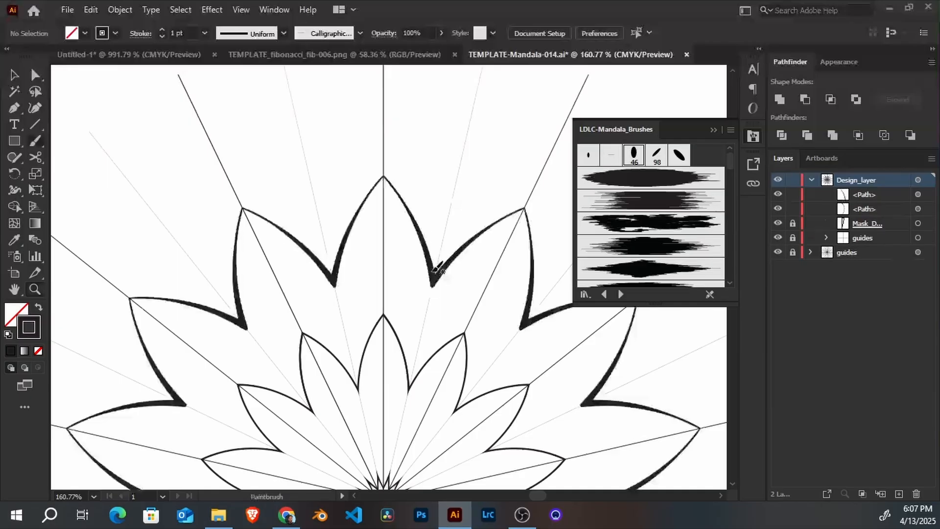
Step: Paint leaf-shaped petals between the outer petals with the size 46 brush and try rounded arcs over the tips, undoing the arcs
{"action": "mouse_move", "coordinate": [424, 241]}
{"action": "left_mouse_down"}
{"action": "mouse_move", "coordinate": [433, 205]}
{"action": "mouse_move", "coordinate": [468, 164]}
{"action": "mouse_move", "coordinate": [435, 176]}
{"action": "mouse_move", "coordinate": [437, 224]}
{"action": "mouse_move", "coordinate": [409, 192]}
{"action": "mouse_move", "coordinate": [437, 191]}
{"action": "mouse_move", "coordinate": [476, 229]}
{"action": "mouse_move", "coordinate": [488, 205]}
{"action": "mouse_move", "coordinate": [471, 187]}
{"action": "left_mouse_up"}
{"action": "scroll", "coordinate": [428, 105], "scroll_direction": "up", "scroll_amount": 3}
{"action": "key", "text": "ctrl+z"}
{"action": "left_click_drag", "start_coordinate": [410, 224], "coordinate": [412, 223]}
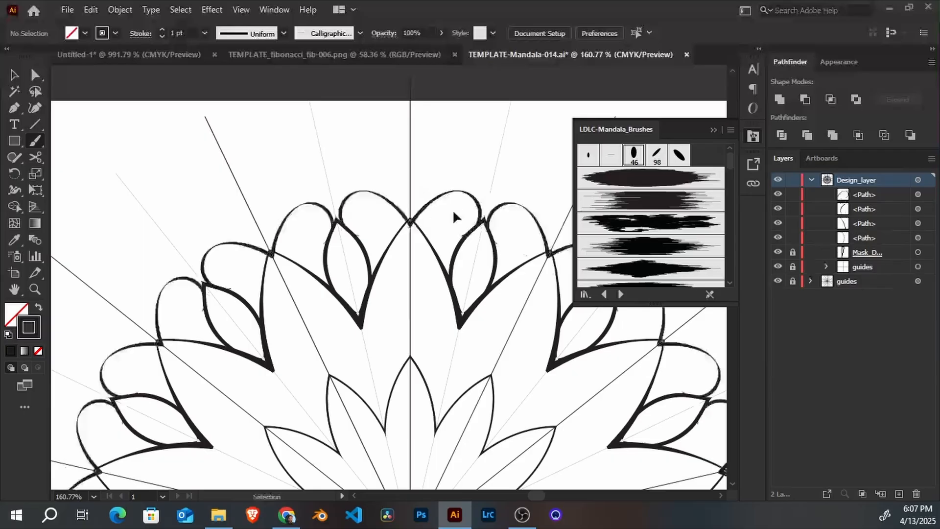
{"action": "key", "text": "ctrl+z"}
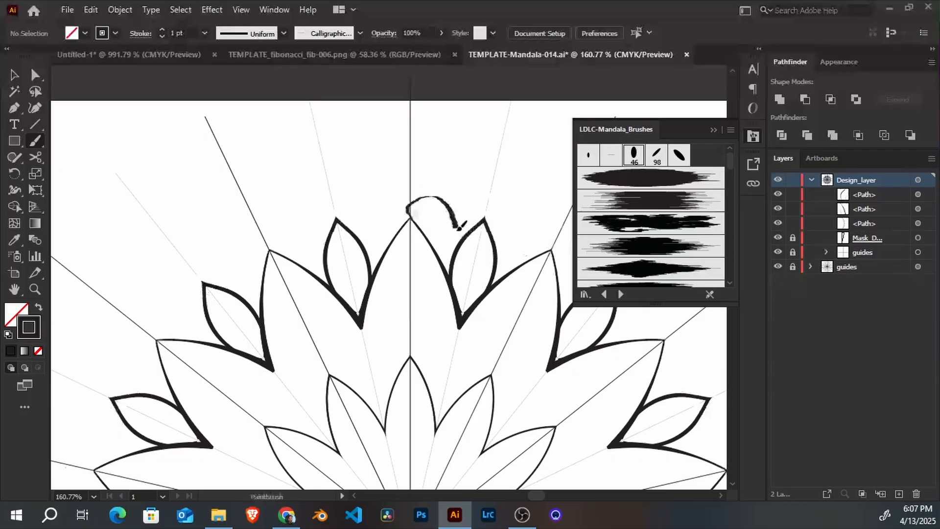
Step: Paint rounded arcs from the large petal tips to the leaf petals and add small spiral curls beneath the arcs
{"action": "left_click_drag", "start_coordinate": [460, 245], "coordinate": [463, 242]}
{"action": "scroll", "coordinate": [498, 212], "scroll_direction": "down", "scroll_amount": 3}
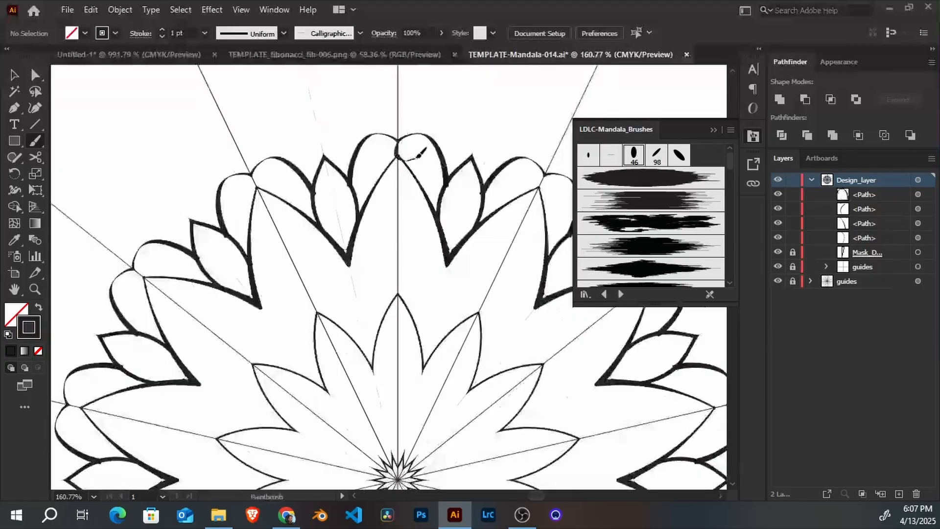
{"action": "left_click_drag", "start_coordinate": [414, 149], "coordinate": [411, 153]}
{"action": "mouse_move", "coordinate": [476, 279]}
{"action": "left_mouse_down"}
{"action": "mouse_move", "coordinate": [434, 216]}
{"action": "mouse_move", "coordinate": [448, 263]}
{"action": "mouse_move", "coordinate": [423, 272]}
{"action": "mouse_move", "coordinate": [471, 241]}
{"action": "left_mouse_up"}
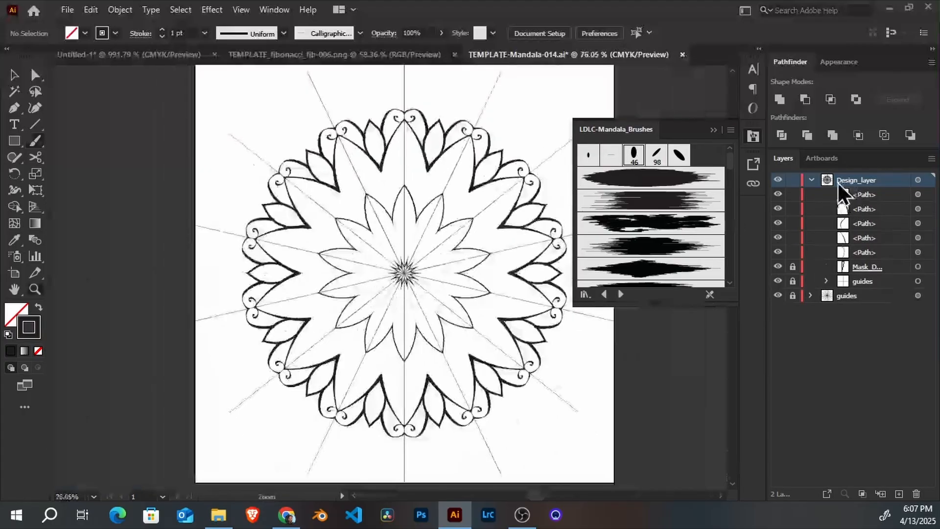
Step: Collapse Design_layer and rename it Outter
{"action": "left_click", "coordinate": [811, 180]}
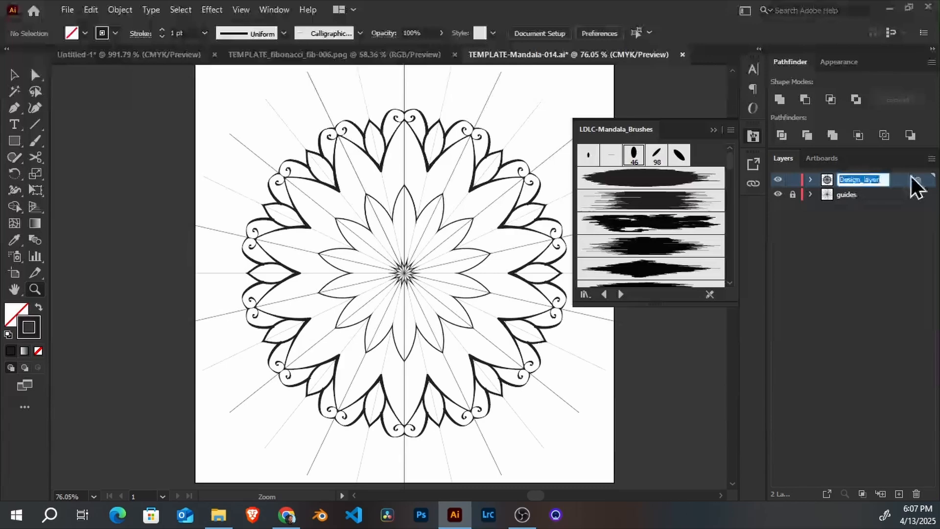
{"action": "type", "text": "Outter"}
{"action": "key", "text": "Return"}
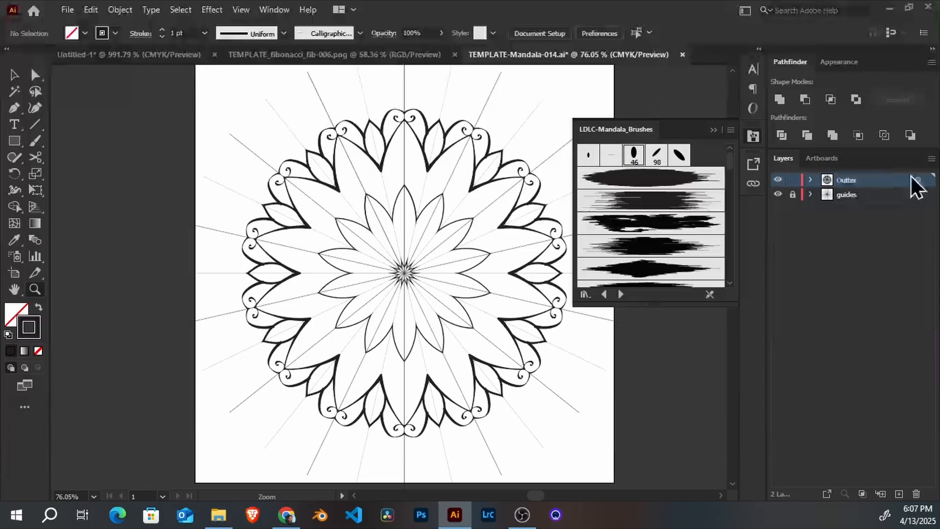
Step: Duplicate the Outter layer and name the copy Inner
{"action": "left_click", "coordinate": [931, 159]}
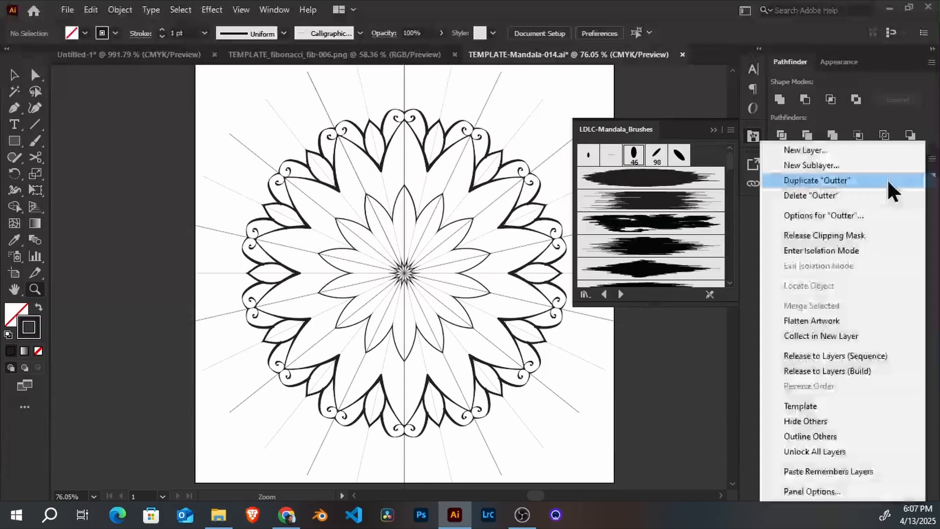
{"action": "left_click", "coordinate": [841, 180]}
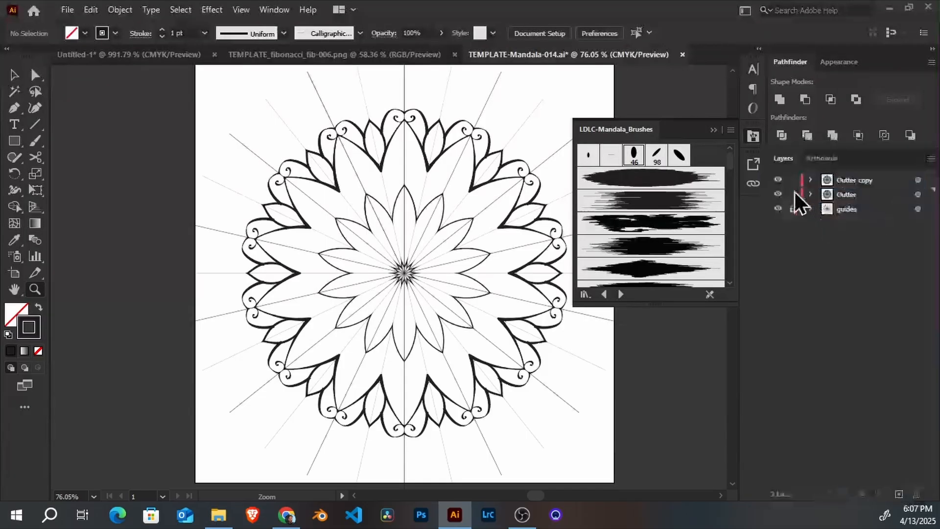
{"action": "double_click", "coordinate": [842, 181]}
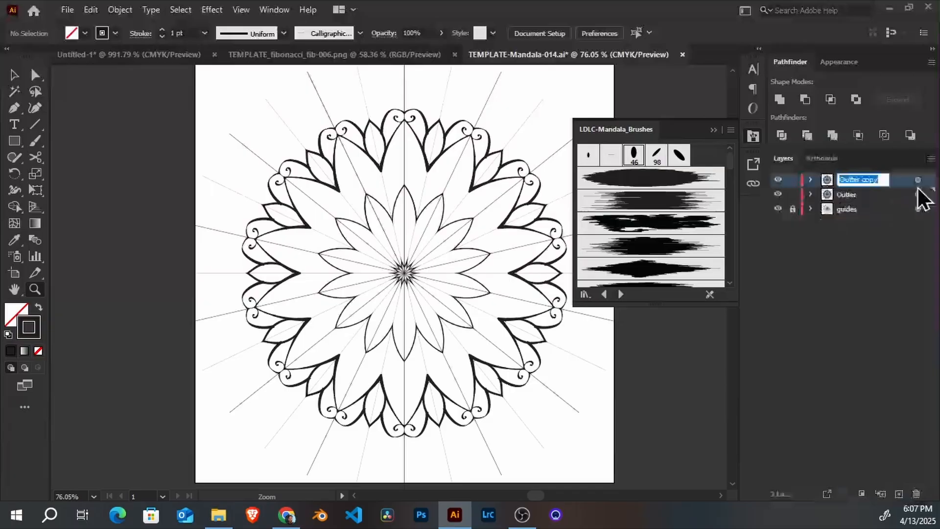
{"action": "type", "text": "Inner"}
{"action": "key", "text": "Return"}
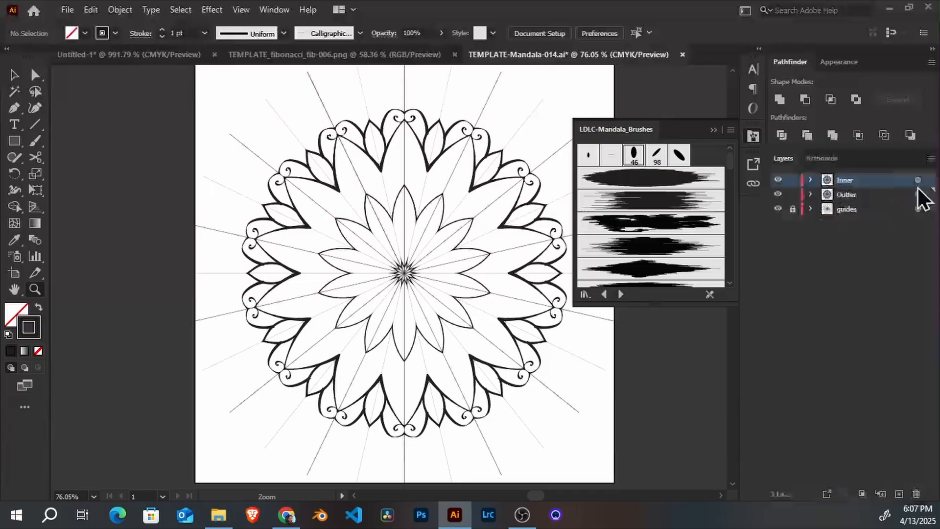
Step: Rename the Inner layer as details
{"action": "double_click", "coordinate": [845, 181]}
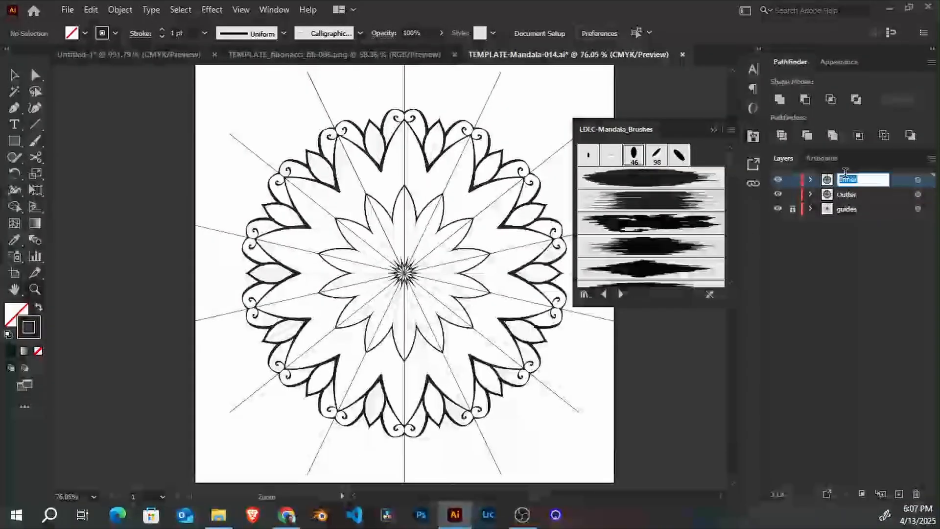
{"action": "type", "text": "details"}
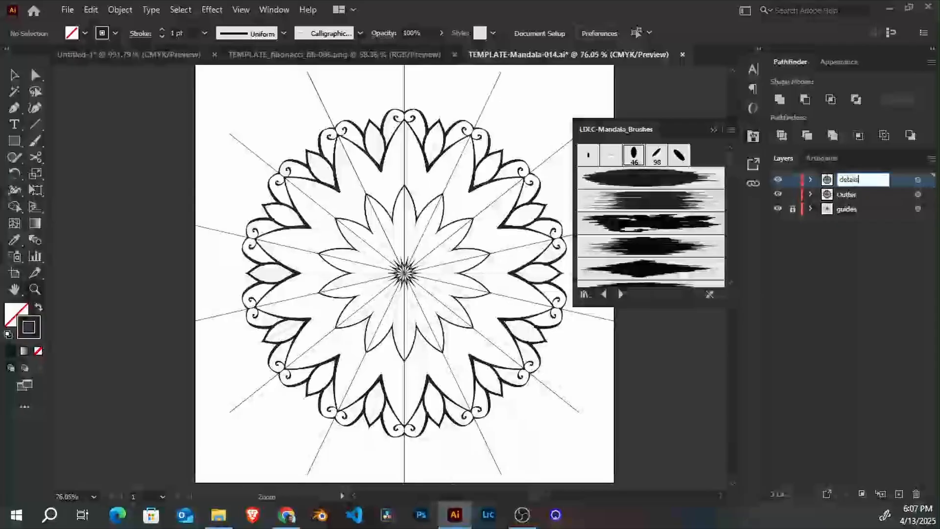
{"action": "key", "text": "Return"}
Step: Delete all the unlocked paths from the details layer, keeping its mask and guides
{"action": "left_click", "coordinate": [811, 180]}
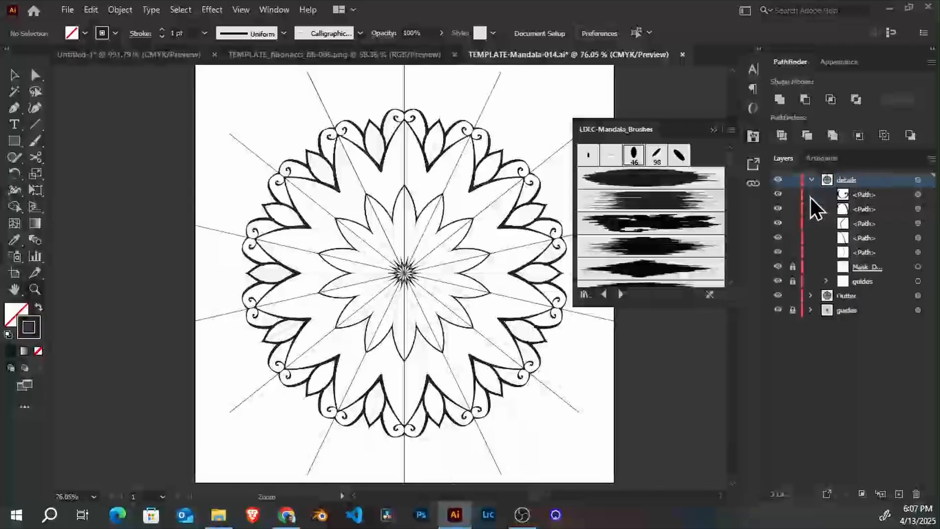
{"action": "left_click", "coordinate": [865, 197]}
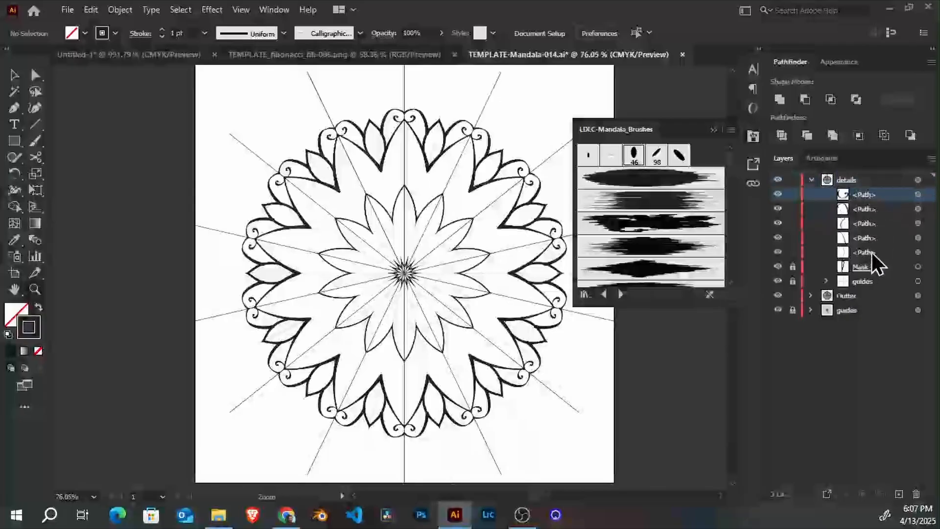
{"action": "left_click", "coordinate": [872, 252], "text": "shift"}
{"action": "left_click", "coordinate": [916, 495]}
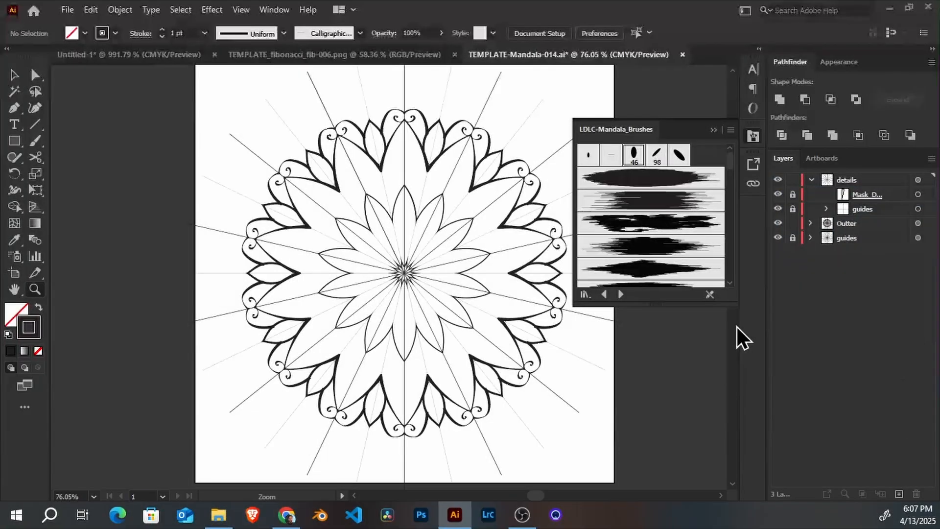
Step: Paint mirrored curled scrolls rising beside the inner petal tips with the first calligraphic brush, undoing a poor stroke
{"action": "left_click_drag", "start_coordinate": [392, 206], "coordinate": [633, 211]}
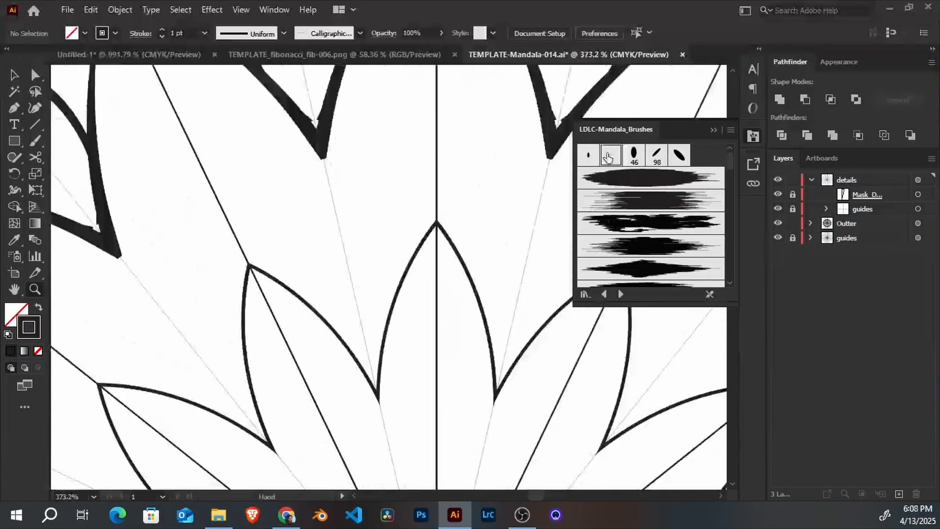
{"action": "left_click", "coordinate": [583, 163]}
{"action": "key", "text": "b"}
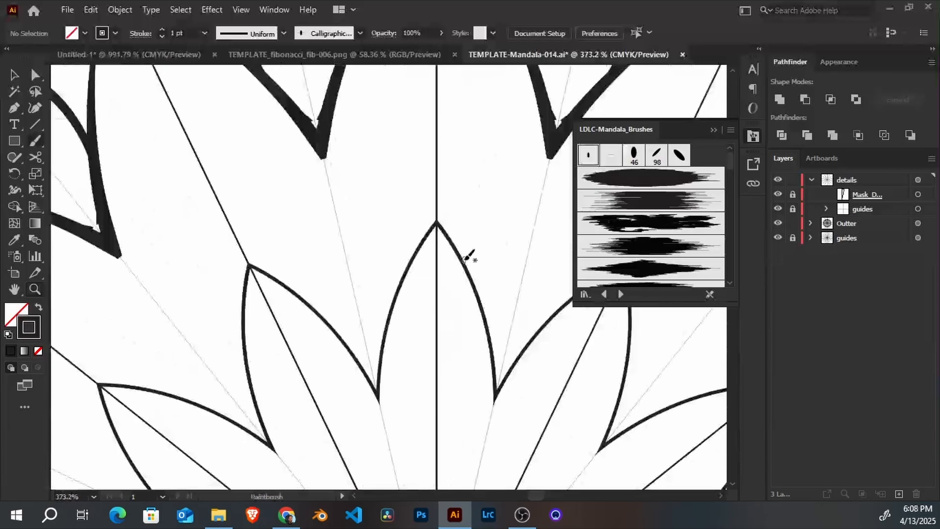
{"action": "mouse_move", "coordinate": [465, 226]}
{"action": "left_mouse_down"}
{"action": "mouse_move", "coordinate": [477, 205]}
{"action": "mouse_move", "coordinate": [504, 225]}
{"action": "mouse_move", "coordinate": [492, 241]}
{"action": "left_mouse_up"}
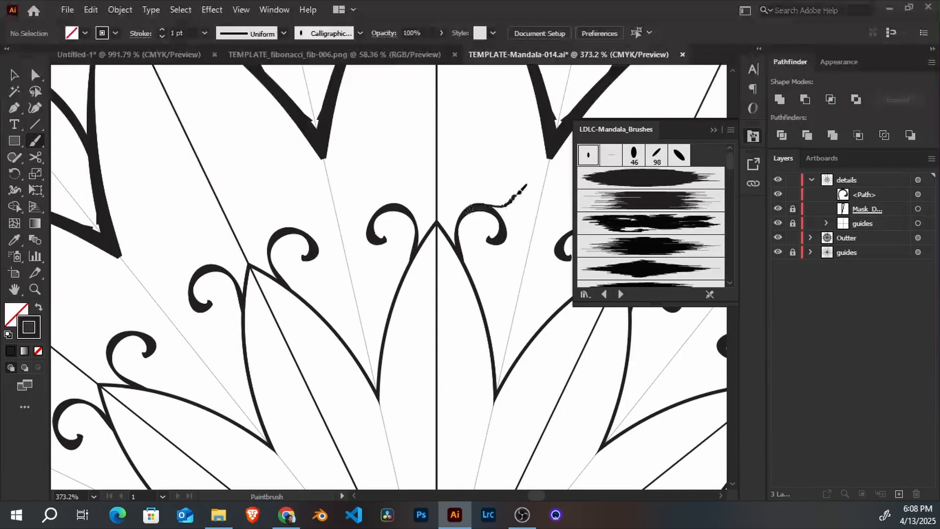
{"action": "mouse_move", "coordinate": [504, 177]}
{"action": "left_mouse_down"}
{"action": "mouse_move", "coordinate": [495, 185]}
{"action": "mouse_move", "coordinate": [525, 229]}
{"action": "mouse_move", "coordinate": [528, 222]}
{"action": "mouse_move", "coordinate": [439, 196]}
{"action": "mouse_move", "coordinate": [516, 297]}
{"action": "mouse_move", "coordinate": [554, 293]}
{"action": "left_mouse_up"}
{"action": "key", "text": "ctrl+z"}
Step: Add small leaf strokes and hooks at the branching end of each scroll beside the inner petals
{"action": "key", "text": "z"}
{"action": "left_click_drag", "start_coordinate": [531, 253], "coordinate": [460, 229]}
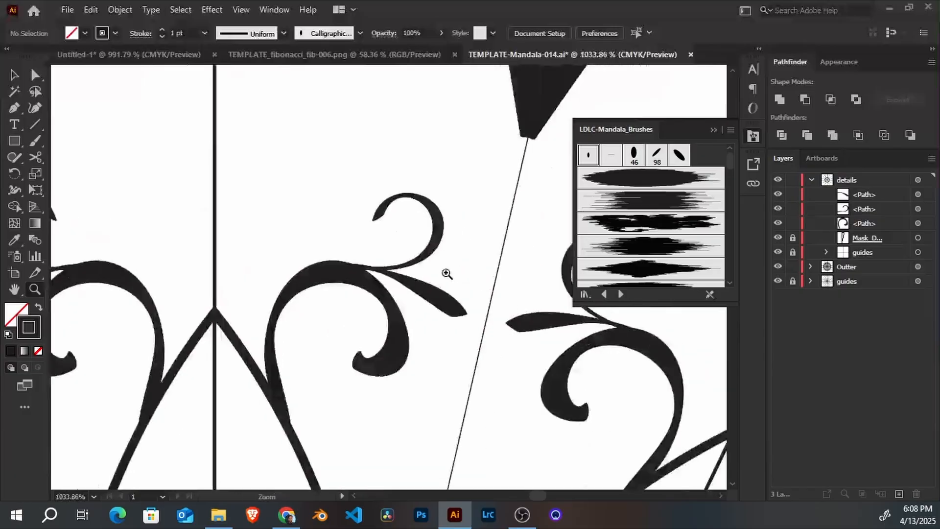
{"action": "key", "text": "b"}
{"action": "mouse_move", "coordinate": [444, 291]}
{"action": "left_mouse_down"}
{"action": "mouse_move", "coordinate": [465, 279]}
{"action": "mouse_move", "coordinate": [457, 277]}
{"action": "mouse_move", "coordinate": [433, 334]}
{"action": "left_mouse_up"}
{"action": "key", "text": "z"}
{"action": "left_click", "coordinate": [487, 213], "text": "alt"}
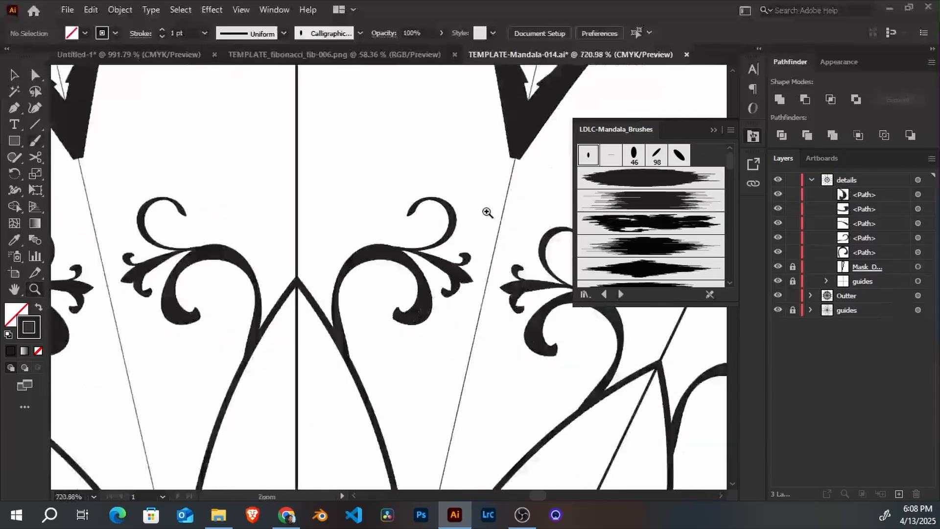
Step: Paint a hanging S-shaped scroll ending in an inward curl inside each inner petal, undoing the first tail stroke
{"action": "mouse_move", "coordinate": [487, 212]}
{"action": "left_mouse_down"}
{"action": "mouse_move", "coordinate": [444, 216]}
{"action": "mouse_move", "coordinate": [442, 263]}
{"action": "mouse_move", "coordinate": [520, 365]}
{"action": "mouse_move", "coordinate": [508, 272]}
{"action": "left_mouse_up"}
{"action": "key", "text": "b"}
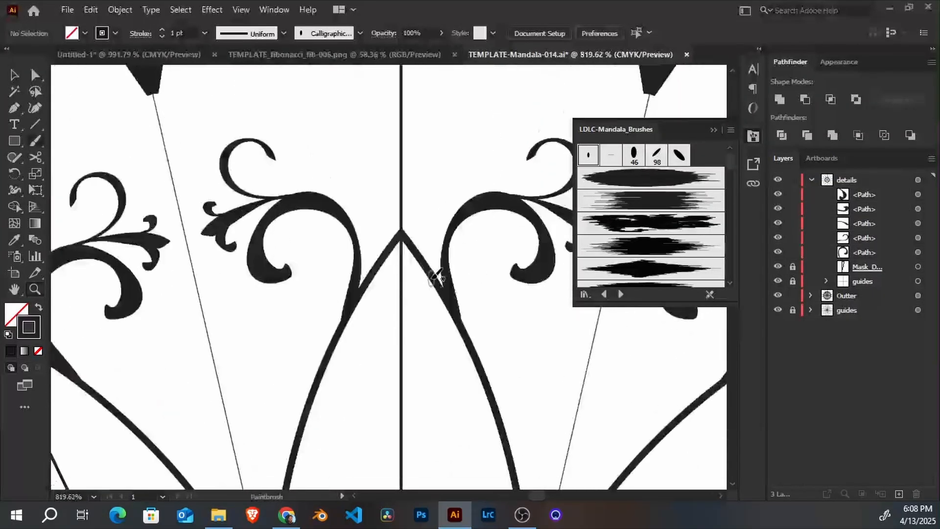
{"action": "mouse_move", "coordinate": [435, 278]}
{"action": "left_mouse_down"}
{"action": "mouse_move", "coordinate": [429, 346]}
{"action": "mouse_move", "coordinate": [451, 395]}
{"action": "mouse_move", "coordinate": [449, 425]}
{"action": "mouse_move", "coordinate": [427, 403]}
{"action": "mouse_move", "coordinate": [442, 396]}
{"action": "mouse_move", "coordinate": [448, 301]}
{"action": "mouse_move", "coordinate": [410, 225]}
{"action": "mouse_move", "coordinate": [404, 255]}
{"action": "mouse_move", "coordinate": [447, 360]}
{"action": "mouse_move", "coordinate": [440, 415]}
{"action": "mouse_move", "coordinate": [417, 389]}
{"action": "left_mouse_up"}
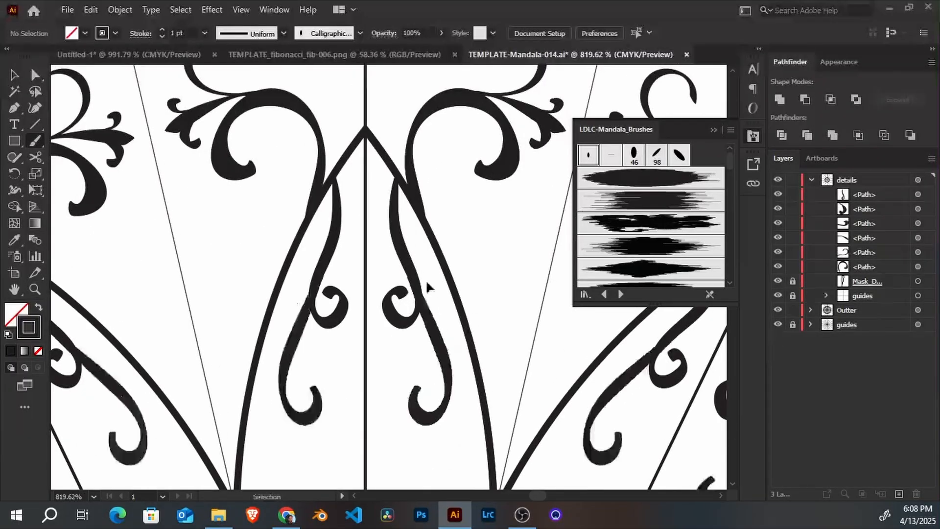
{"action": "key", "text": "ctrl+z"}
Step: Paint an outward-curling tail below each scroll inside the inner petals, redoing it once, and add small curls along it
{"action": "mouse_move", "coordinate": [431, 293]}
{"action": "left_mouse_down"}
{"action": "mouse_move", "coordinate": [431, 341]}
{"action": "mouse_move", "coordinate": [457, 396]}
{"action": "mouse_move", "coordinate": [482, 385]}
{"action": "left_mouse_up"}
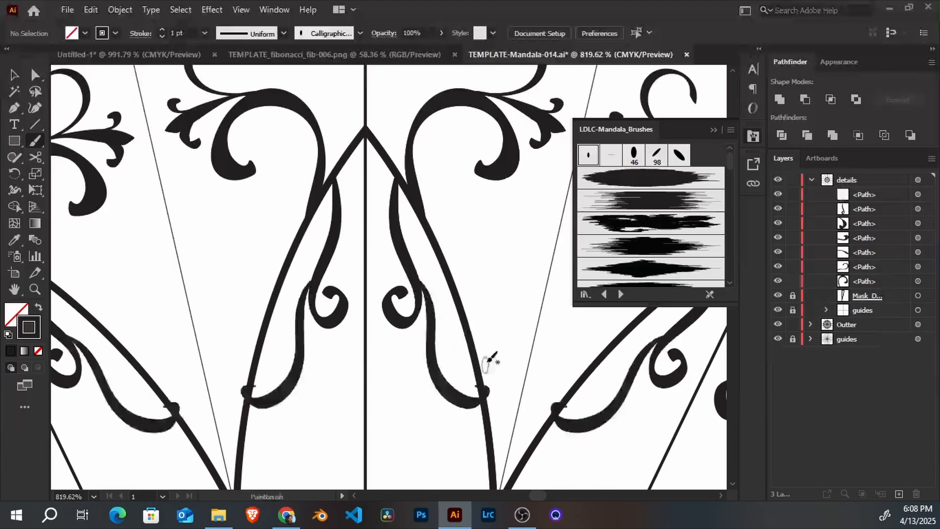
{"action": "left_click_drag", "start_coordinate": [477, 327], "coordinate": [508, 267]}
{"action": "key", "text": "ctrl+z"}
{"action": "mouse_move", "coordinate": [458, 222]}
{"action": "left_mouse_down"}
{"action": "mouse_move", "coordinate": [456, 301]}
{"action": "mouse_move", "coordinate": [475, 324]}
{"action": "mouse_move", "coordinate": [500, 307]}
{"action": "left_mouse_up"}
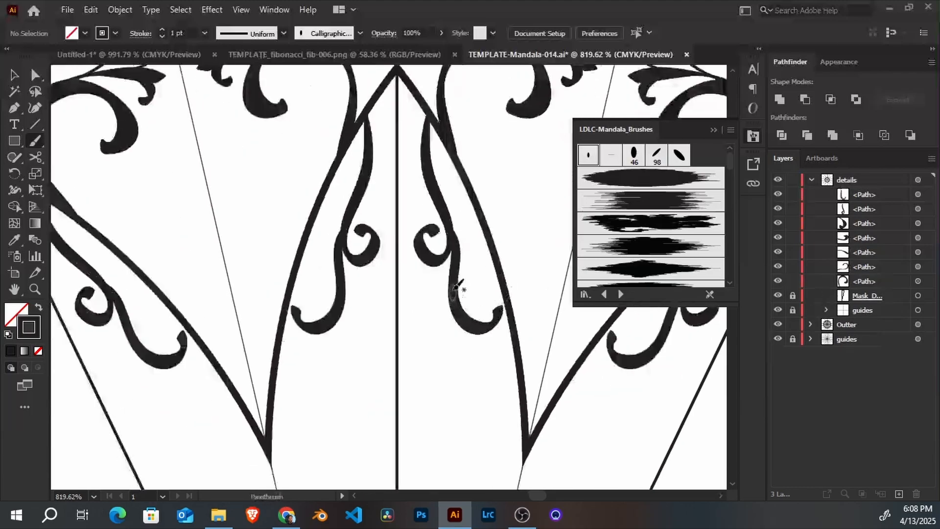
{"action": "left_click_drag", "start_coordinate": [476, 299], "coordinate": [473, 281]}
{"action": "mouse_move", "coordinate": [518, 197]}
{"action": "left_mouse_down"}
{"action": "mouse_move", "coordinate": [428, 327]}
{"action": "mouse_move", "coordinate": [415, 315]}
{"action": "mouse_move", "coordinate": [378, 313]}
{"action": "mouse_move", "coordinate": [478, 234]}
{"action": "left_mouse_up"}
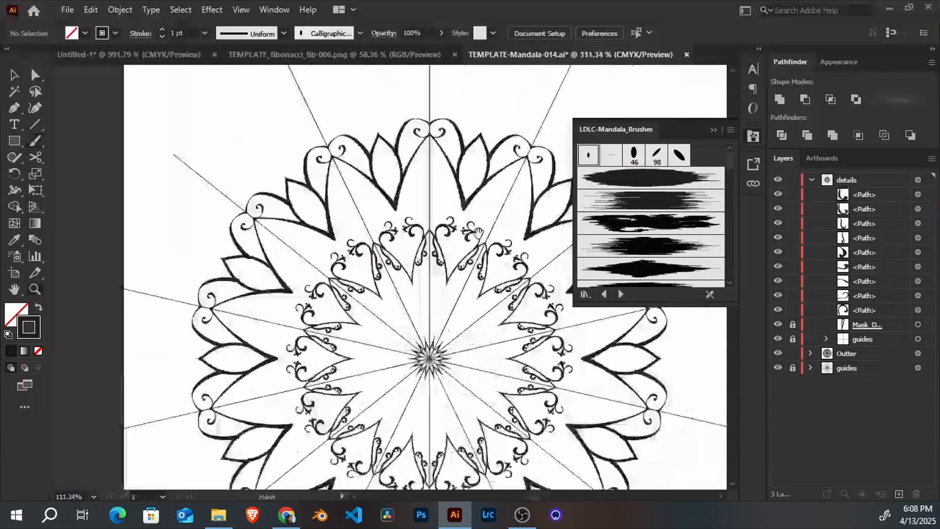
Step: Collapse the details layer and toggle the visibility of the details and Outter layers to check their contents
{"action": "left_click", "coordinate": [811, 180]}
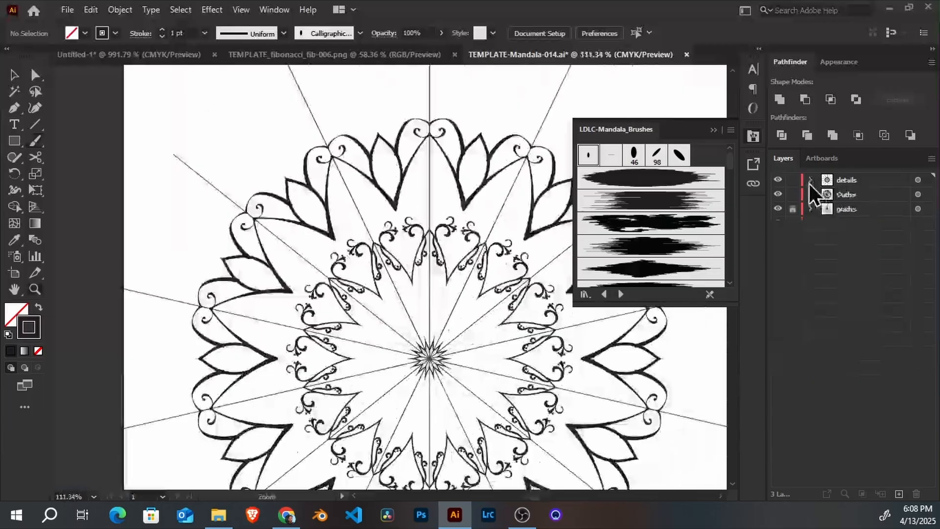
{"action": "left_click", "coordinate": [778, 181]}
{"action": "left_click", "coordinate": [778, 181]}
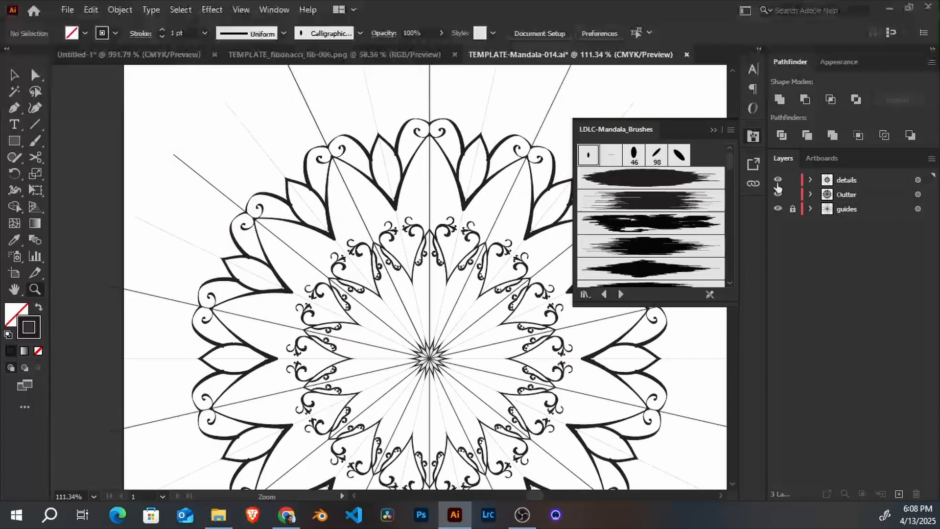
{"action": "left_click", "coordinate": [778, 195]}
{"action": "left_click", "coordinate": [778, 195]}
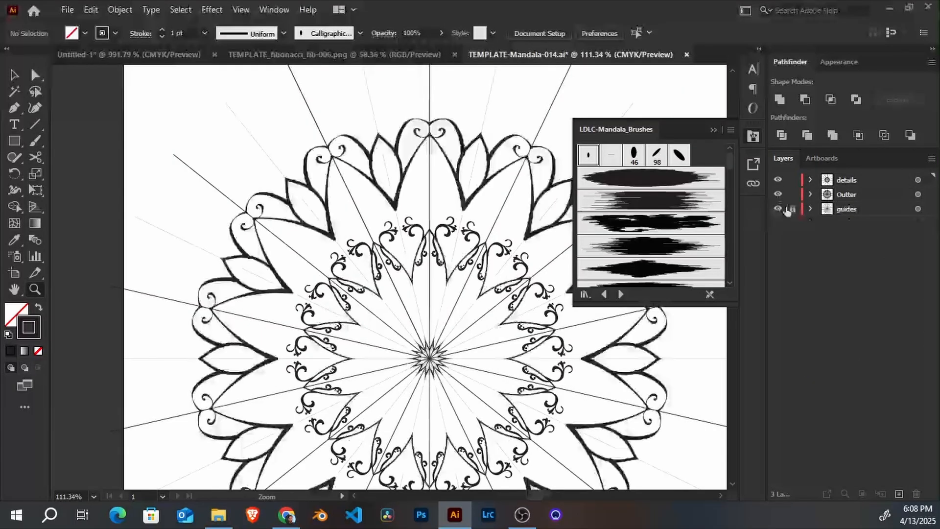
Step: Paint thick solid teardrop shapes inside the outer leaf petals with the size 46 calligraphic brush on the details layer
{"action": "left_click_drag", "start_coordinate": [407, 181], "coordinate": [454, 228]}
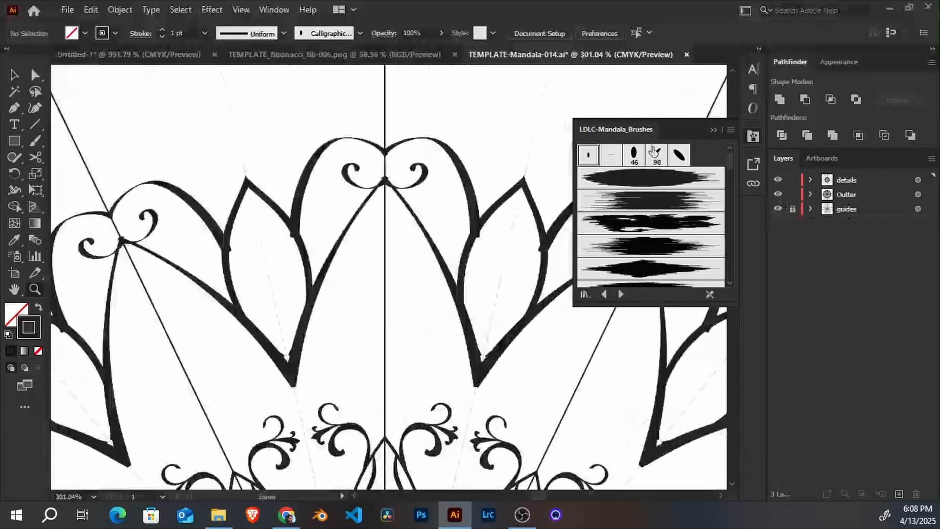
{"action": "left_click", "coordinate": [634, 154]}
{"action": "mouse_move", "coordinate": [457, 199]}
{"action": "left_mouse_down"}
{"action": "mouse_move", "coordinate": [542, 285]}
{"action": "mouse_move", "coordinate": [405, 252]}
{"action": "mouse_move", "coordinate": [386, 258]}
{"action": "mouse_move", "coordinate": [420, 339]}
{"action": "left_mouse_up"}
{"action": "key", "text": "ctrl+space"}
{"action": "mouse_move", "coordinate": [471, 211]}
{"action": "left_mouse_down"}
{"action": "mouse_move", "coordinate": [477, 203]}
{"action": "mouse_move", "coordinate": [435, 240]}
{"action": "left_mouse_up"}
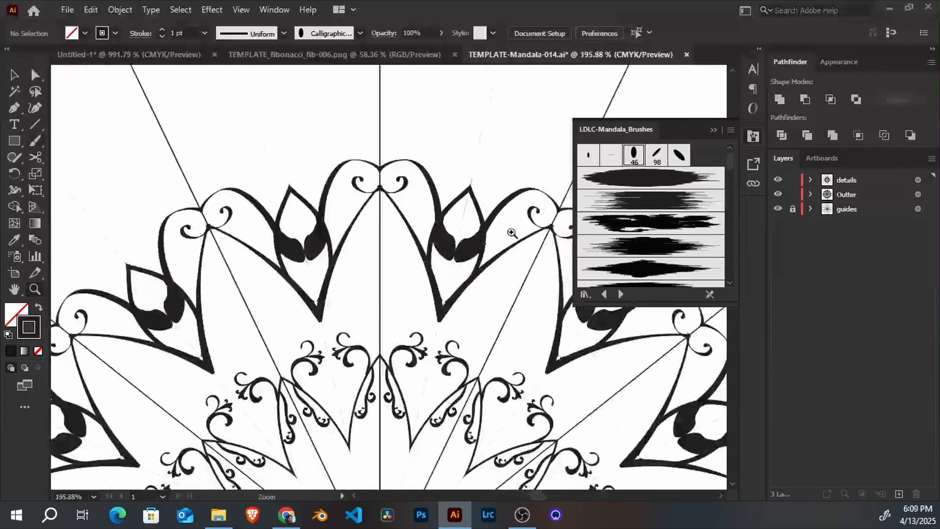
Step: Choose the darkest knot pattern brush from the LDLC library and set the stroke weight to 0.025 pt
{"action": "mouse_move", "coordinate": [733, 164]}
{"action": "left_mouse_down"}
{"action": "mouse_move", "coordinate": [736, 249]}
{"action": "mouse_move", "coordinate": [725, 236]}
{"action": "left_mouse_up"}
{"action": "left_click", "coordinate": [636, 245]}
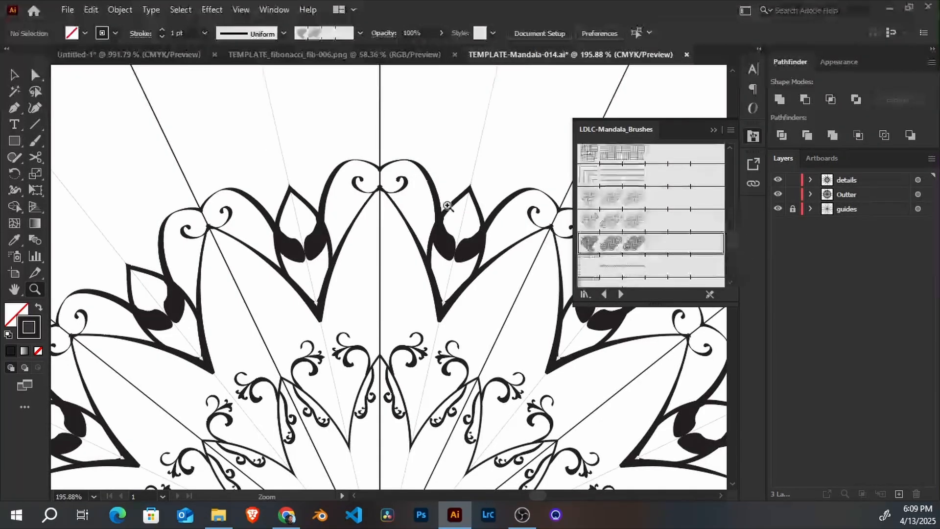
{"action": "scroll", "coordinate": [465, 174], "scroll_direction": "down", "scroll_amount": 3}
{"action": "scroll", "coordinate": [475, 159], "scroll_direction": "up", "scroll_amount": 1}
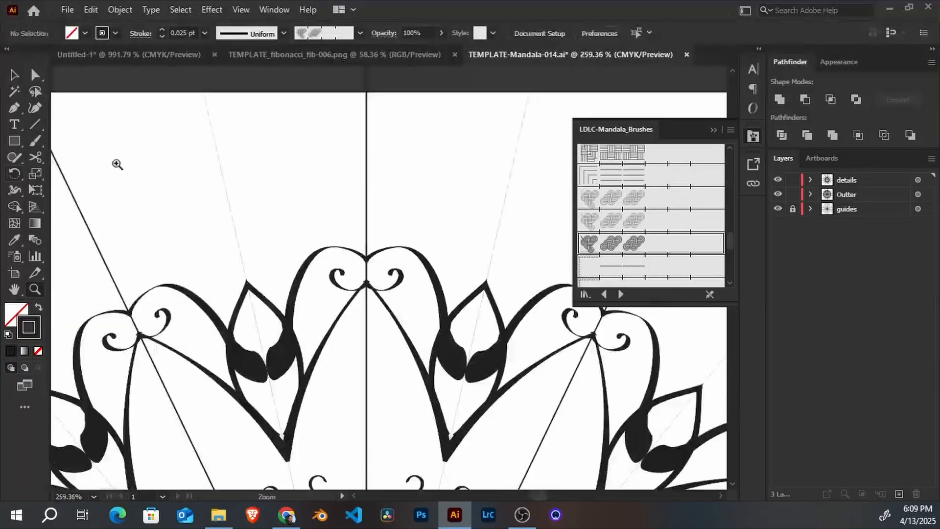
Step: Draw a tall rectangle over the outer ring and try the darkest knot pattern brush on it, undoing the brush
{"action": "left_click", "coordinate": [14, 141]}
{"action": "left_click_drag", "start_coordinate": [390, 151], "coordinate": [556, 337]}
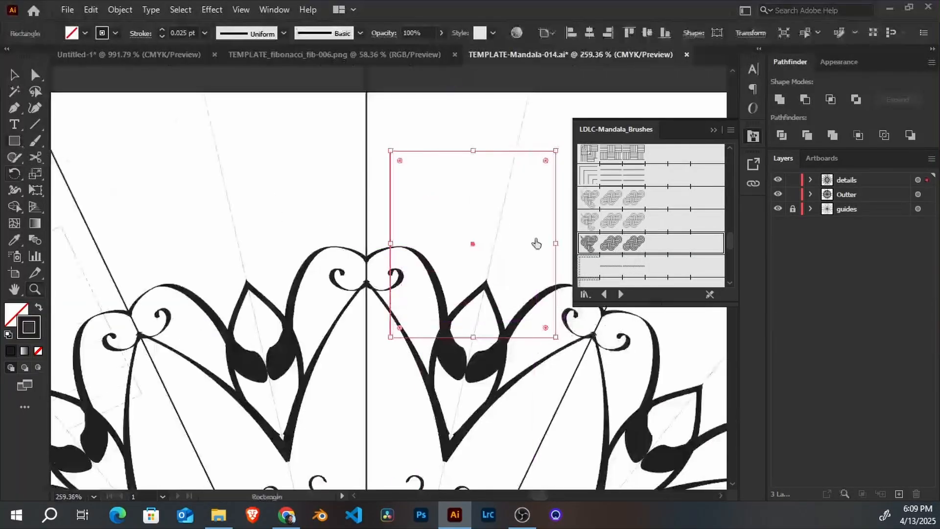
{"action": "left_click", "coordinate": [616, 156]}
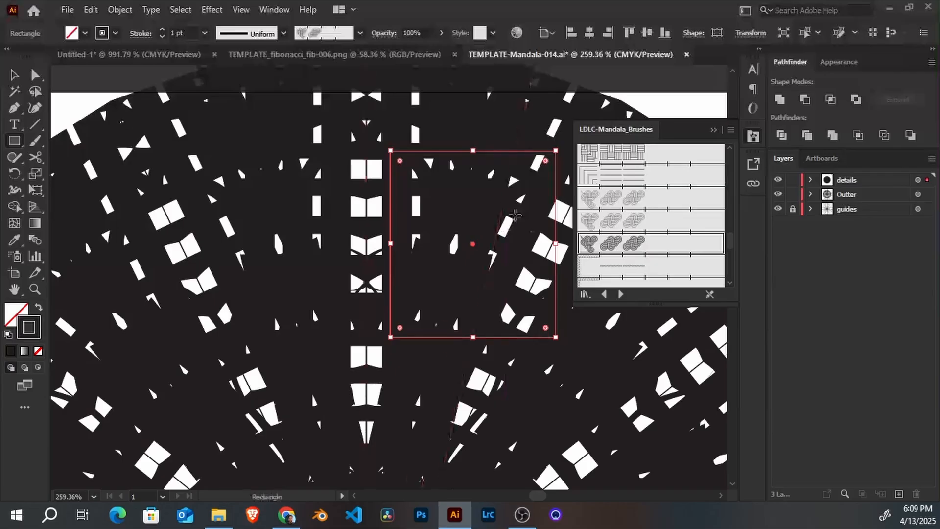
{"action": "key", "text": "ctrl+z"}
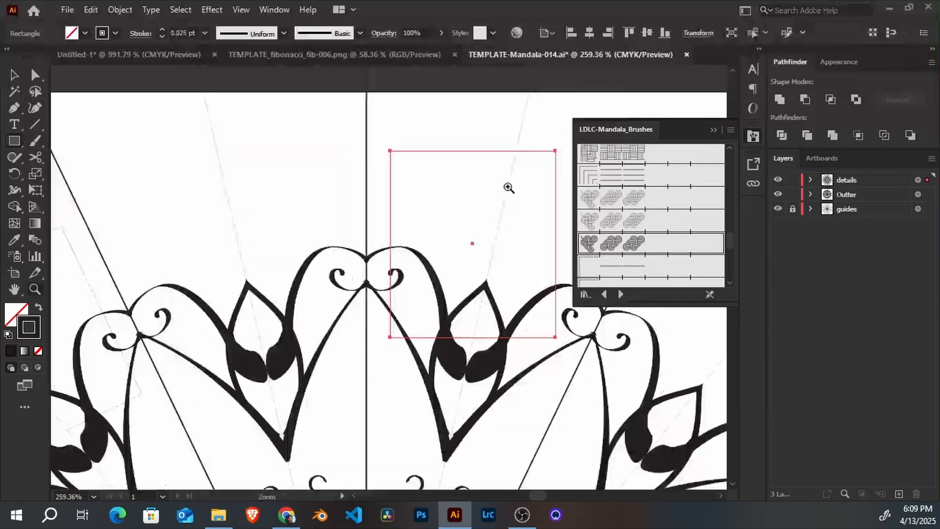
Step: Delete the trial rectangle over the outer ring and add a new layer above the details layer
{"action": "left_click_drag", "start_coordinate": [518, 178], "coordinate": [443, 240]}
{"action": "key", "text": "Delete"}
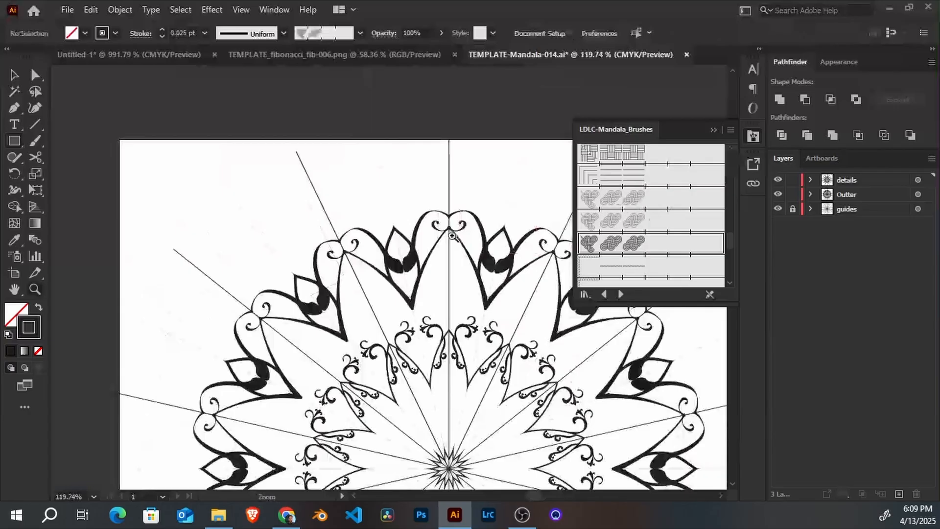
{"action": "left_click", "coordinate": [899, 493]}
{"action": "left_click_drag", "start_coordinate": [515, 226], "coordinate": [459, 290]}
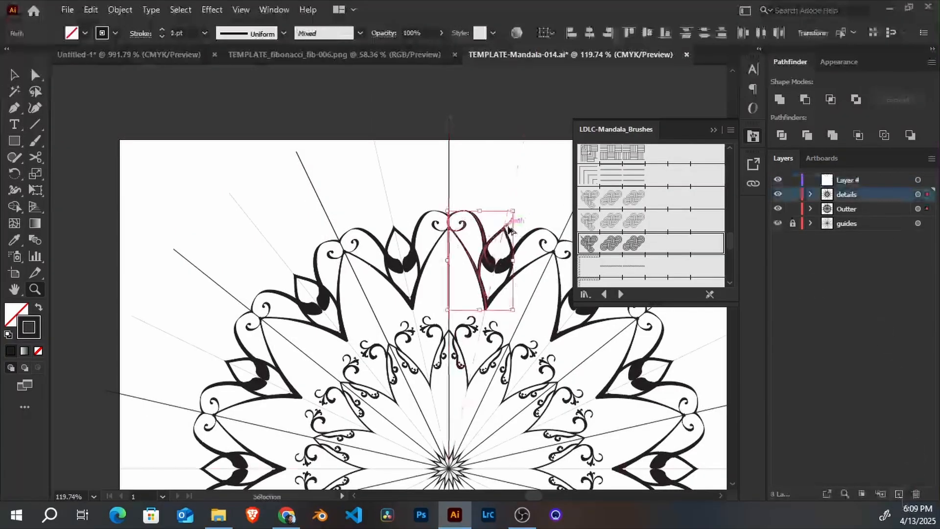
{"action": "key", "text": "ctrl+z"}
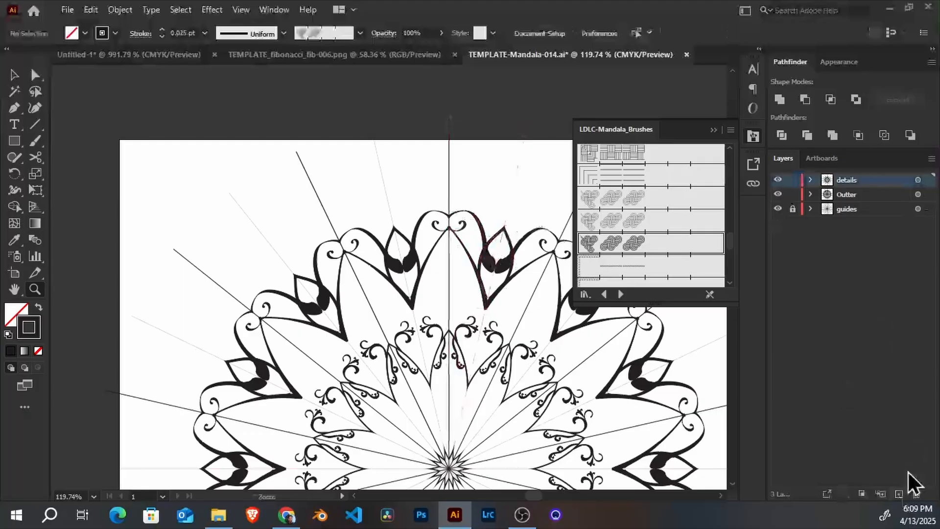
{"action": "left_click", "coordinate": [899, 493]}
Step: Draw a rectangle covering the whole artboard on the new layer and apply the middle knot pattern brush to it
{"action": "left_click_drag", "start_coordinate": [481, 263], "coordinate": [439, 211]}
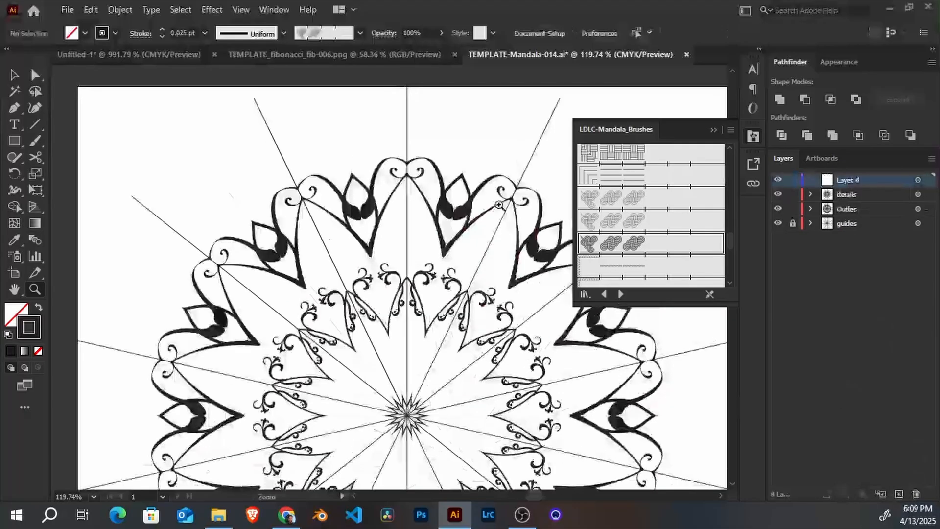
{"action": "left_click_drag", "start_coordinate": [500, 205], "coordinate": [455, 245]}
{"action": "key", "text": "m"}
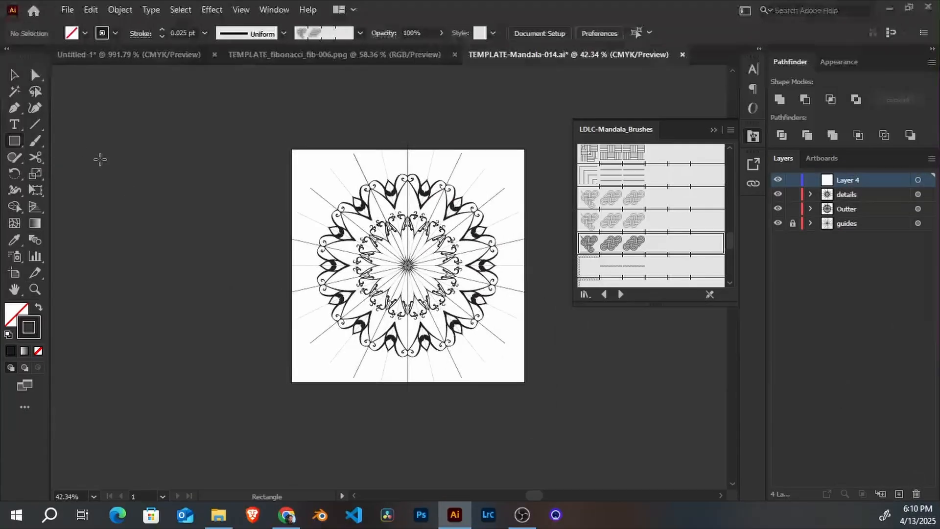
{"action": "mouse_move", "coordinate": [292, 150]}
{"action": "left_mouse_down"}
{"action": "mouse_move", "coordinate": [518, 362]}
{"action": "mouse_move", "coordinate": [525, 381]}
{"action": "left_mouse_up"}
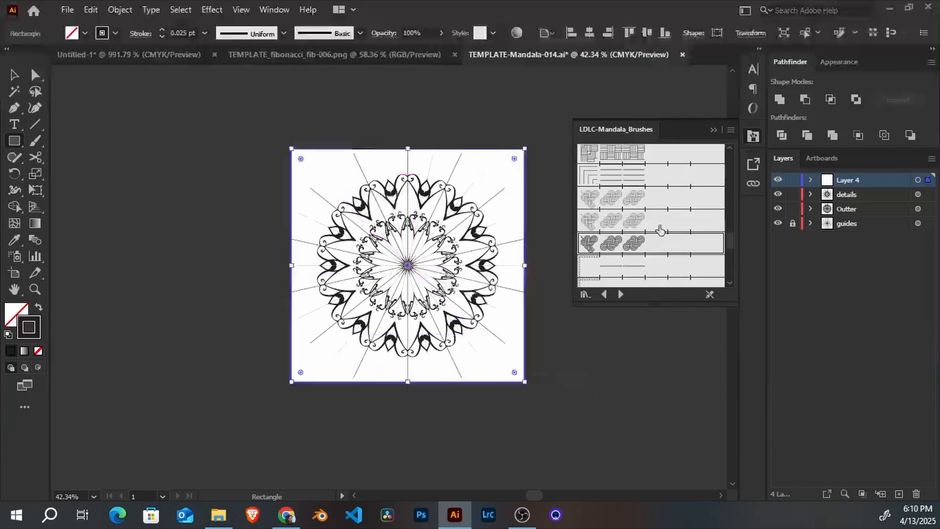
{"action": "left_click", "coordinate": [637, 156]}
{"action": "left_click", "coordinate": [639, 228]}
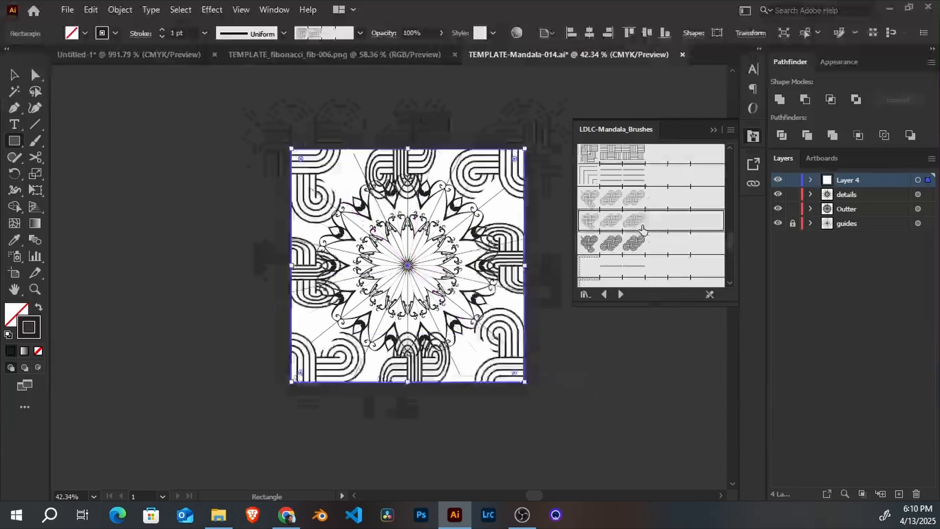
Step: Reduce the knot border's stroke weight to 0.25 pt and inspect the pattern along the artboard edge
{"action": "left_click", "coordinate": [162, 37]}
{"action": "left_click", "coordinate": [162, 37]}
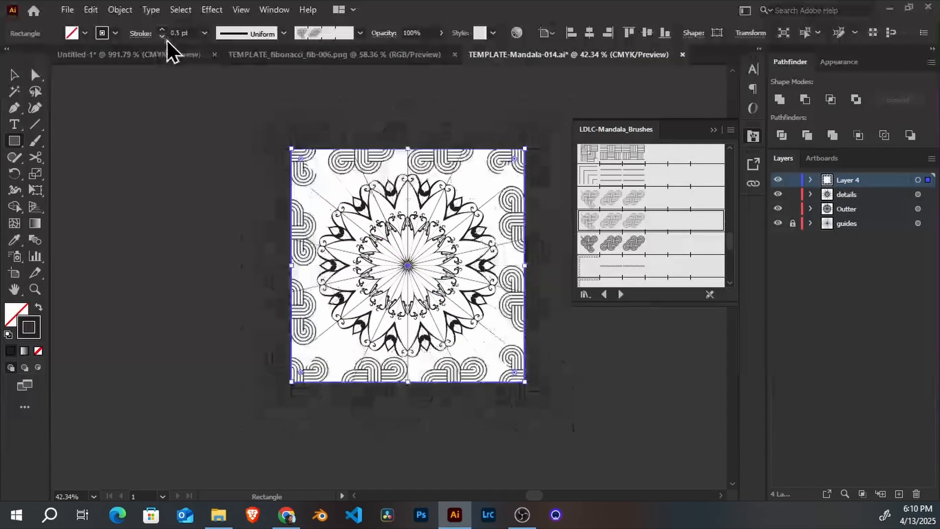
{"action": "left_click", "coordinate": [163, 37]}
{"action": "key", "text": "ctrl+space"}
{"action": "mouse_move", "coordinate": [416, 197]}
{"action": "left_mouse_down"}
{"action": "mouse_move", "coordinate": [538, 98]}
{"action": "mouse_move", "coordinate": [414, 146]}
{"action": "left_mouse_up"}
{"action": "key", "text": "space"}
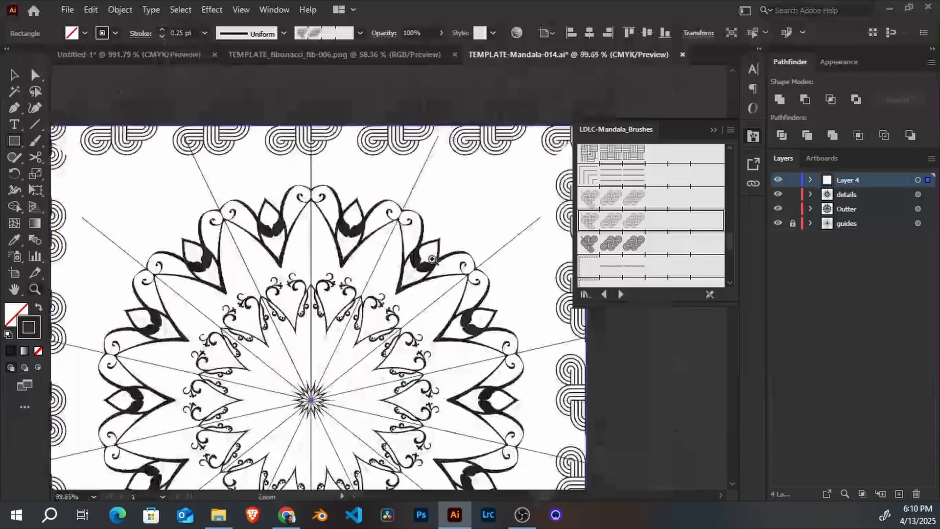
{"action": "key", "text": "space"}
{"action": "left_click_drag", "start_coordinate": [385, 247], "coordinate": [403, 254]}
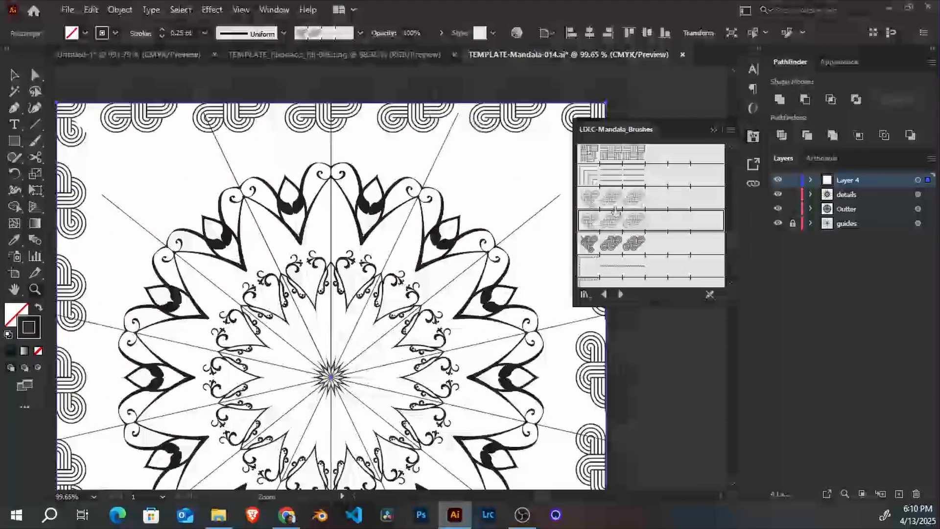
Step: Try the lightest and darkest knot pattern brushes on the border rectangle, and delete Layer 4 with its artwork
{"action": "left_click", "coordinate": [618, 200]}
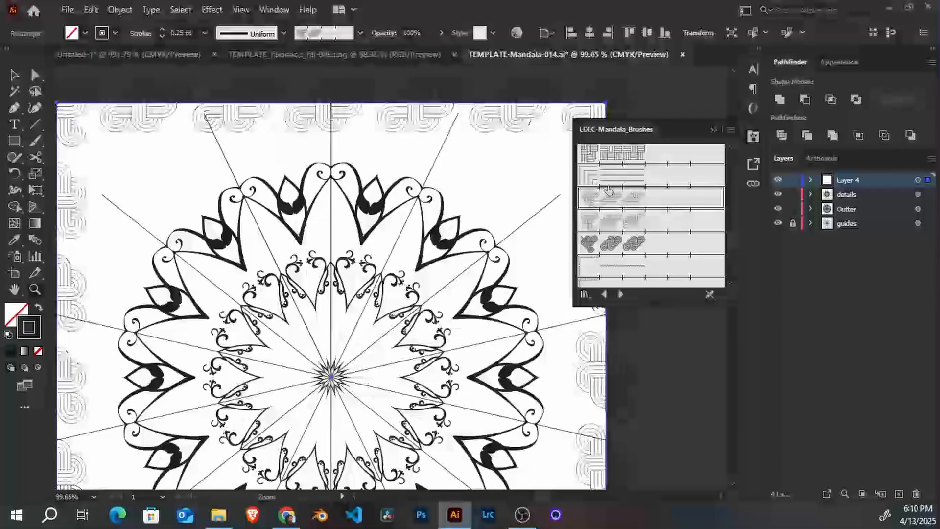
{"action": "left_click", "coordinate": [616, 245]}
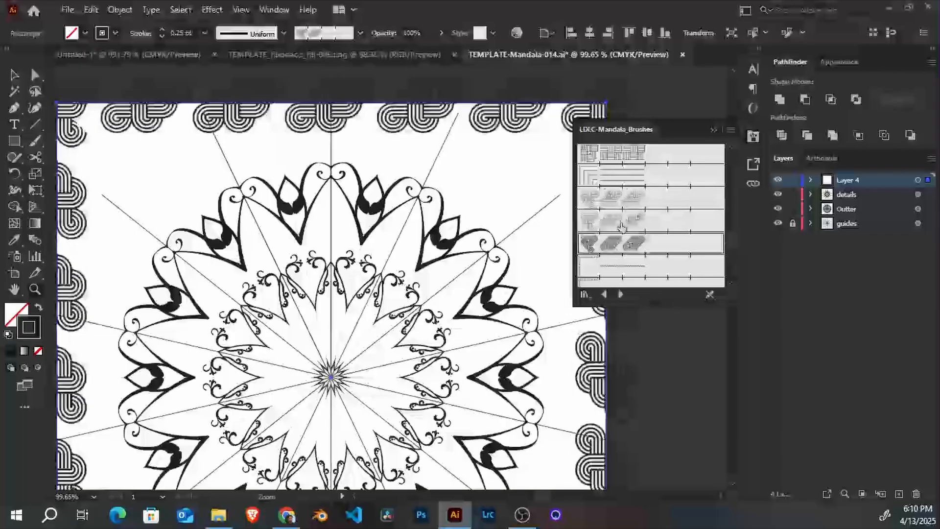
{"action": "left_click", "coordinate": [624, 218]}
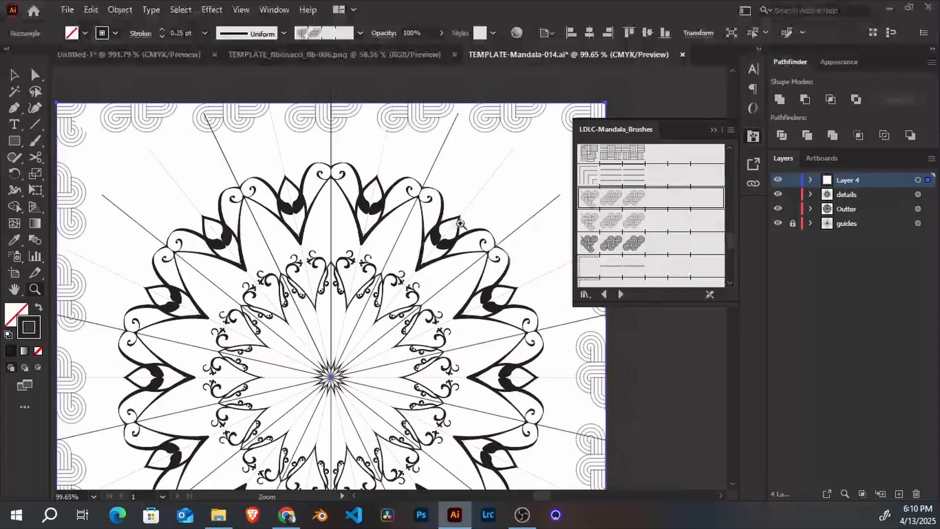
{"action": "left_click_drag", "start_coordinate": [497, 200], "coordinate": [426, 202]}
{"action": "left_click_drag", "start_coordinate": [501, 272], "coordinate": [484, 248]}
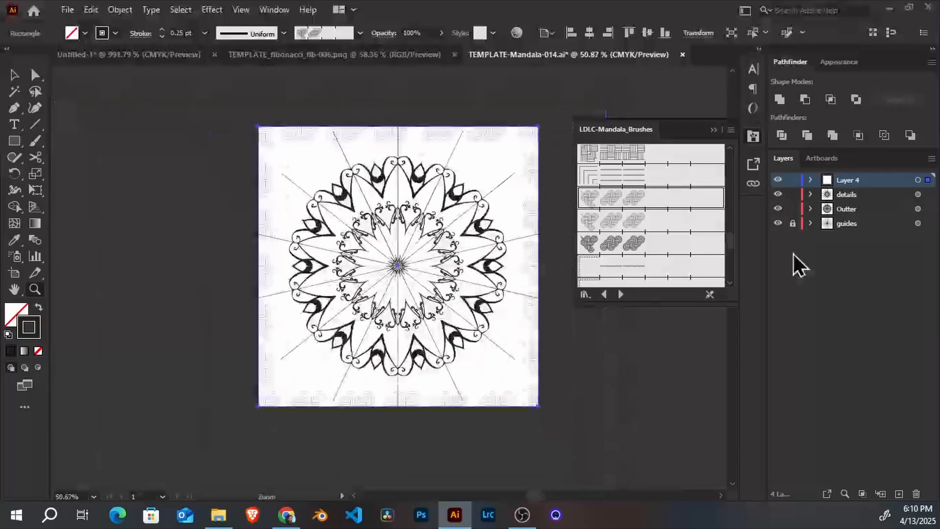
{"action": "left_click", "coordinate": [627, 243]}
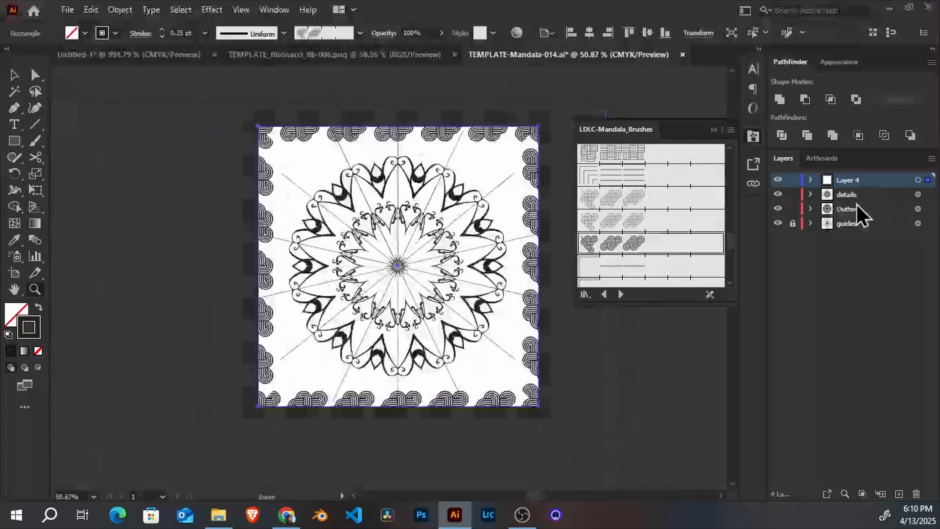
{"action": "left_click", "coordinate": [916, 494]}
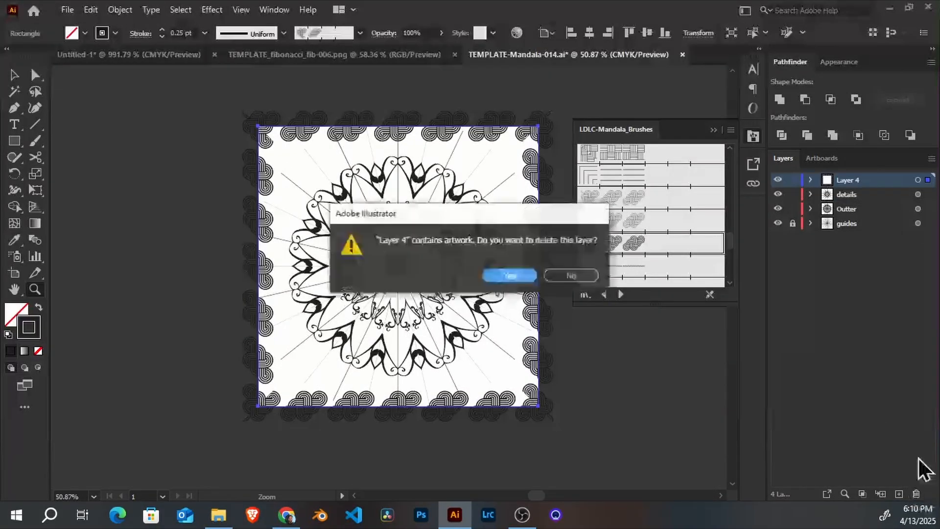
{"action": "left_click", "coordinate": [509, 275]}
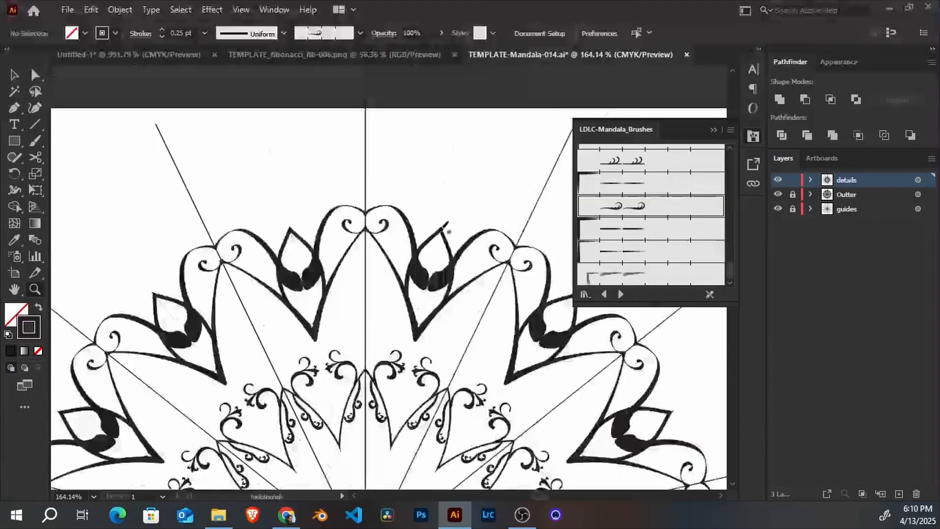
Step: Try the scroll pattern brush with short strokes rising above the outer leaf petal's tip, undoing each stroke
{"action": "left_click_drag", "start_coordinate": [448, 216], "coordinate": [434, 175]}
{"action": "key", "text": "ctrl+z"}
{"action": "left_click_drag", "start_coordinate": [445, 218], "coordinate": [457, 156]}
{"action": "key", "text": "ctrl+z"}
Step: Paint looping scroll curls with branching sprigs between them above the outer arches on the details layer, using the scroll pattern brush
{"action": "mouse_move", "coordinate": [368, 206]}
{"action": "left_mouse_down"}
{"action": "mouse_move", "coordinate": [402, 202]}
{"action": "mouse_move", "coordinate": [419, 172]}
{"action": "left_mouse_up"}
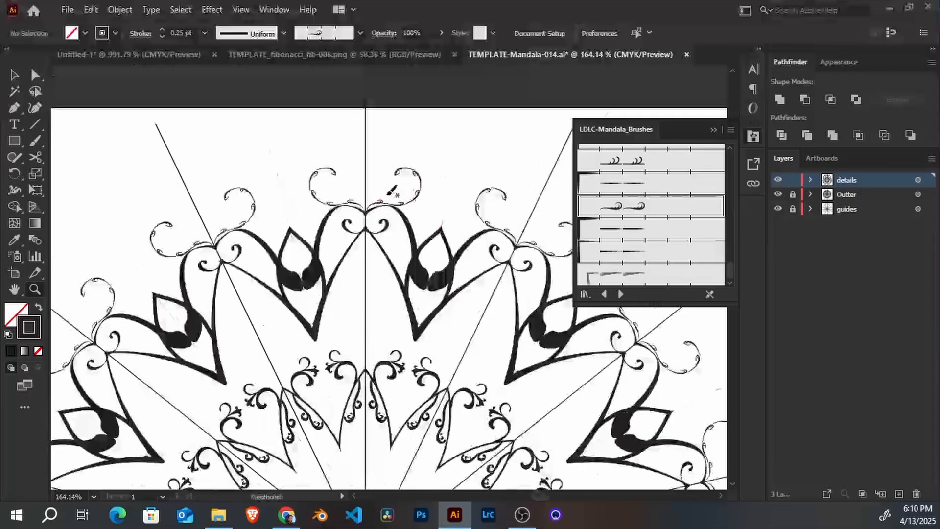
{"action": "mouse_move", "coordinate": [367, 208]}
{"action": "left_mouse_down"}
{"action": "mouse_move", "coordinate": [395, 181]}
{"action": "mouse_move", "coordinate": [389, 169]}
{"action": "mouse_move", "coordinate": [507, 295]}
{"action": "left_mouse_up"}
{"action": "key", "text": "ctrl+space"}
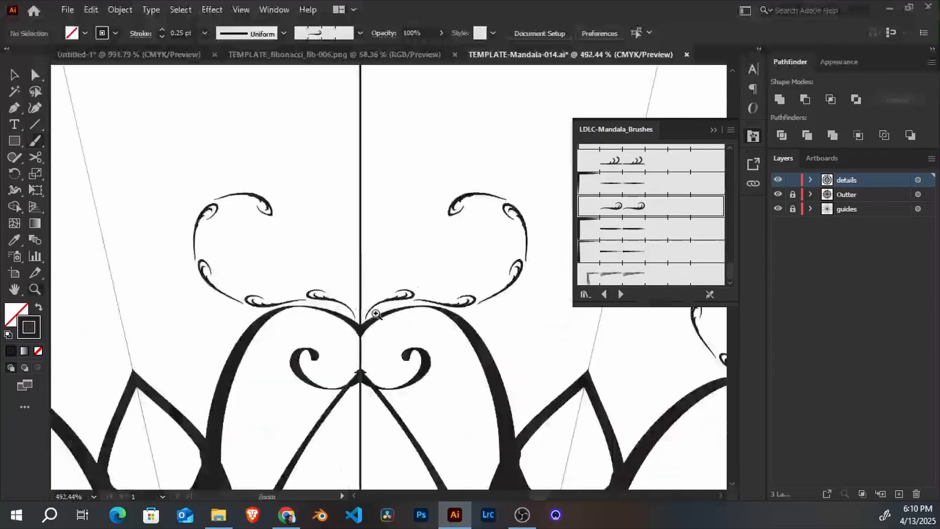
{"action": "key", "text": "ctrl+0"}
{"action": "left_click_drag", "start_coordinate": [433, 184], "coordinate": [464, 279]}
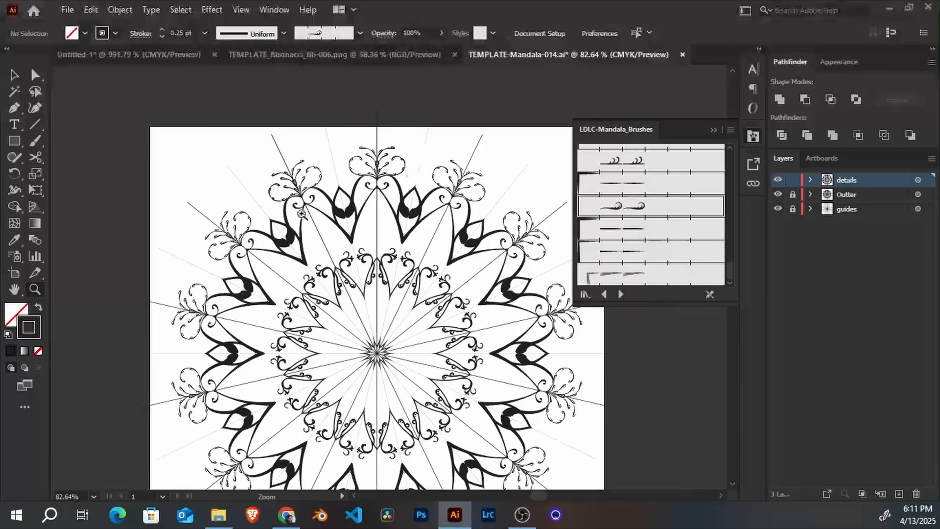
Step: Switch to the browser and look over the LDLC Adobe Illustrator Mandala Templates and Brushes product page
{"action": "key", "text": "alt+Tab"}
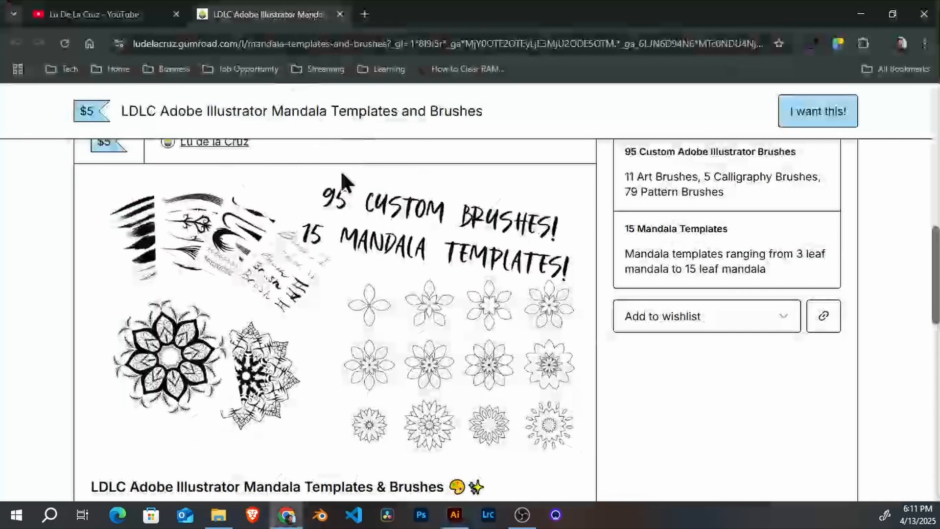
{"action": "scroll", "coordinate": [414, 263], "scroll_direction": "down", "scroll_amount": 4}
{"action": "scroll", "coordinate": [426, 265], "scroll_direction": "up", "scroll_amount": 5}
{"action": "scroll", "coordinate": [427, 257], "scroll_direction": "down", "scroll_amount": 8}
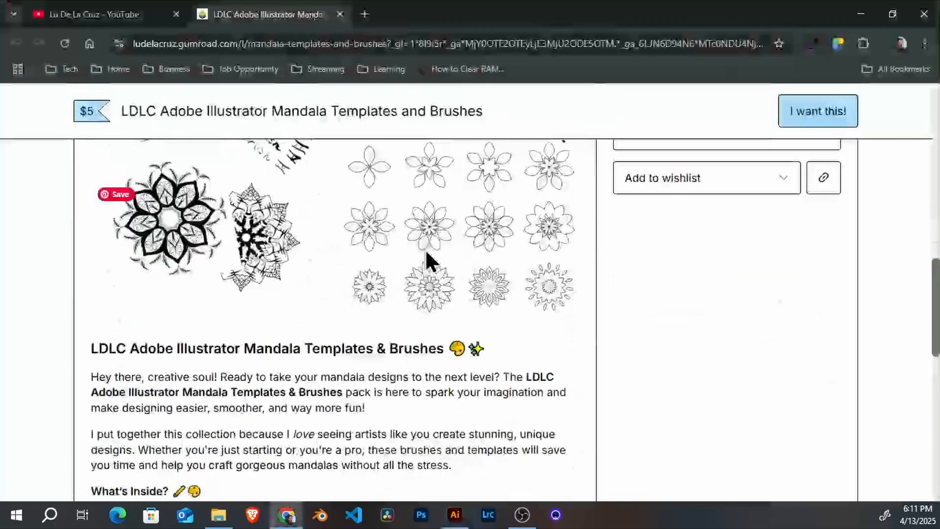
{"action": "scroll", "coordinate": [426, 251], "scroll_direction": "up", "scroll_amount": 5}
{"action": "scroll", "coordinate": [425, 247], "scroll_direction": "up", "scroll_amount": 5}
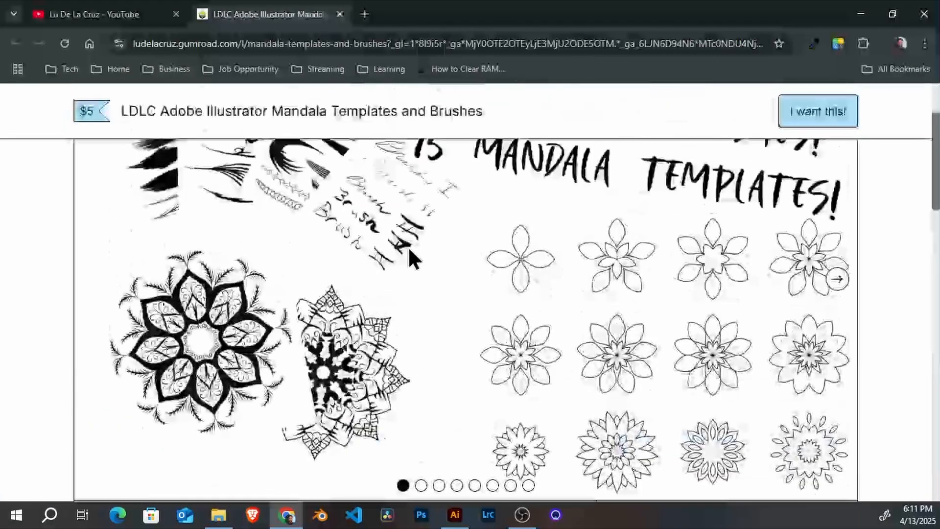
Step: Return to Illustrator, unlock the Outter layer, and toggle the details layer's visibility to check its artwork
{"action": "key", "text": "alt+Tab"}
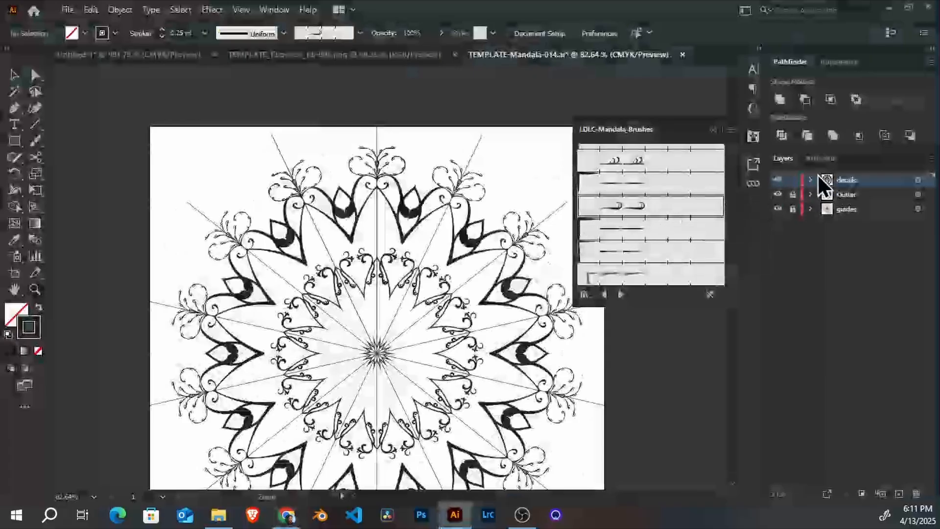
{"action": "left_click", "coordinate": [792, 194]}
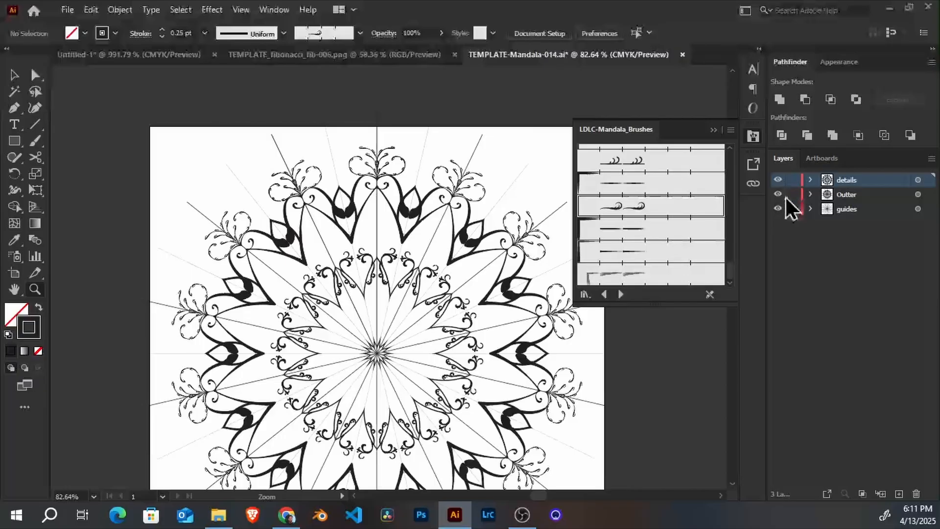
{"action": "left_click", "coordinate": [778, 181]}
{"action": "left_click", "coordinate": [779, 182]}
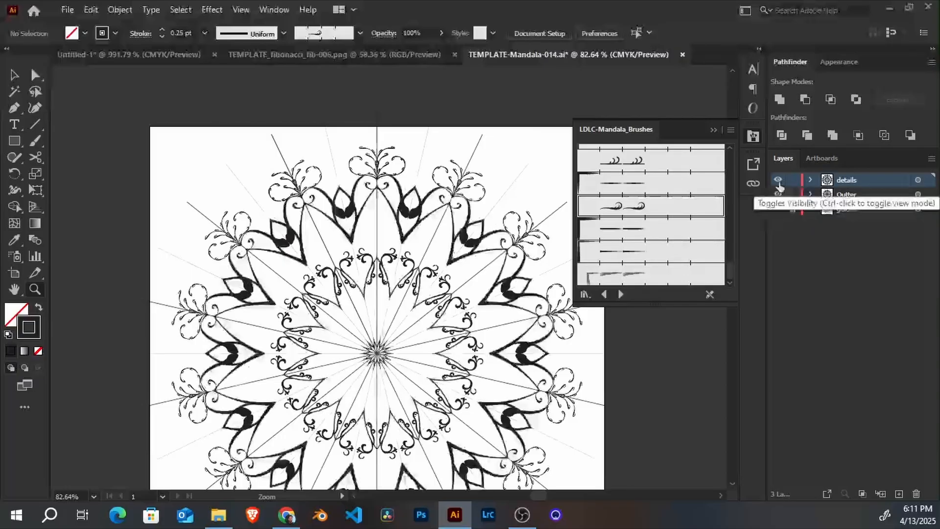
{"action": "left_click", "coordinate": [779, 182]}
{"action": "left_click", "coordinate": [779, 181]}
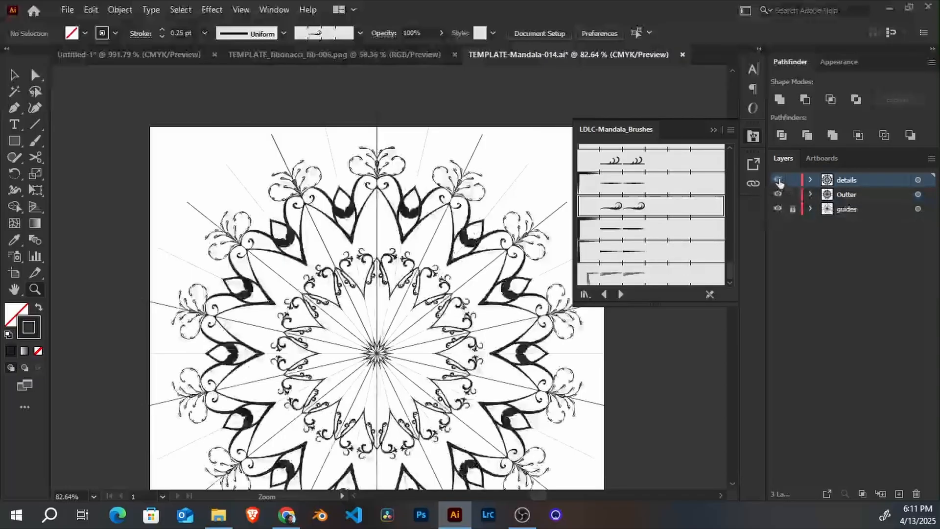
{"action": "scroll", "coordinate": [407, 220], "scroll_direction": "down", "scroll_amount": 2}
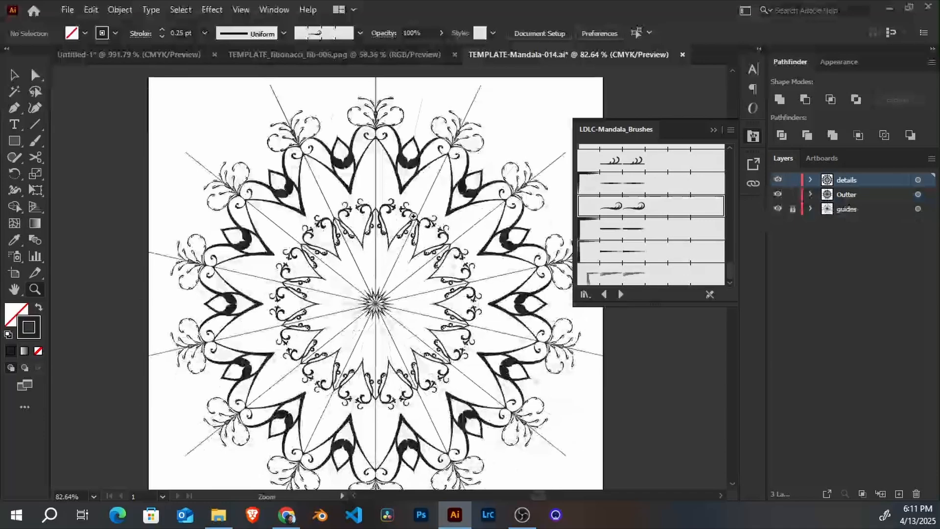